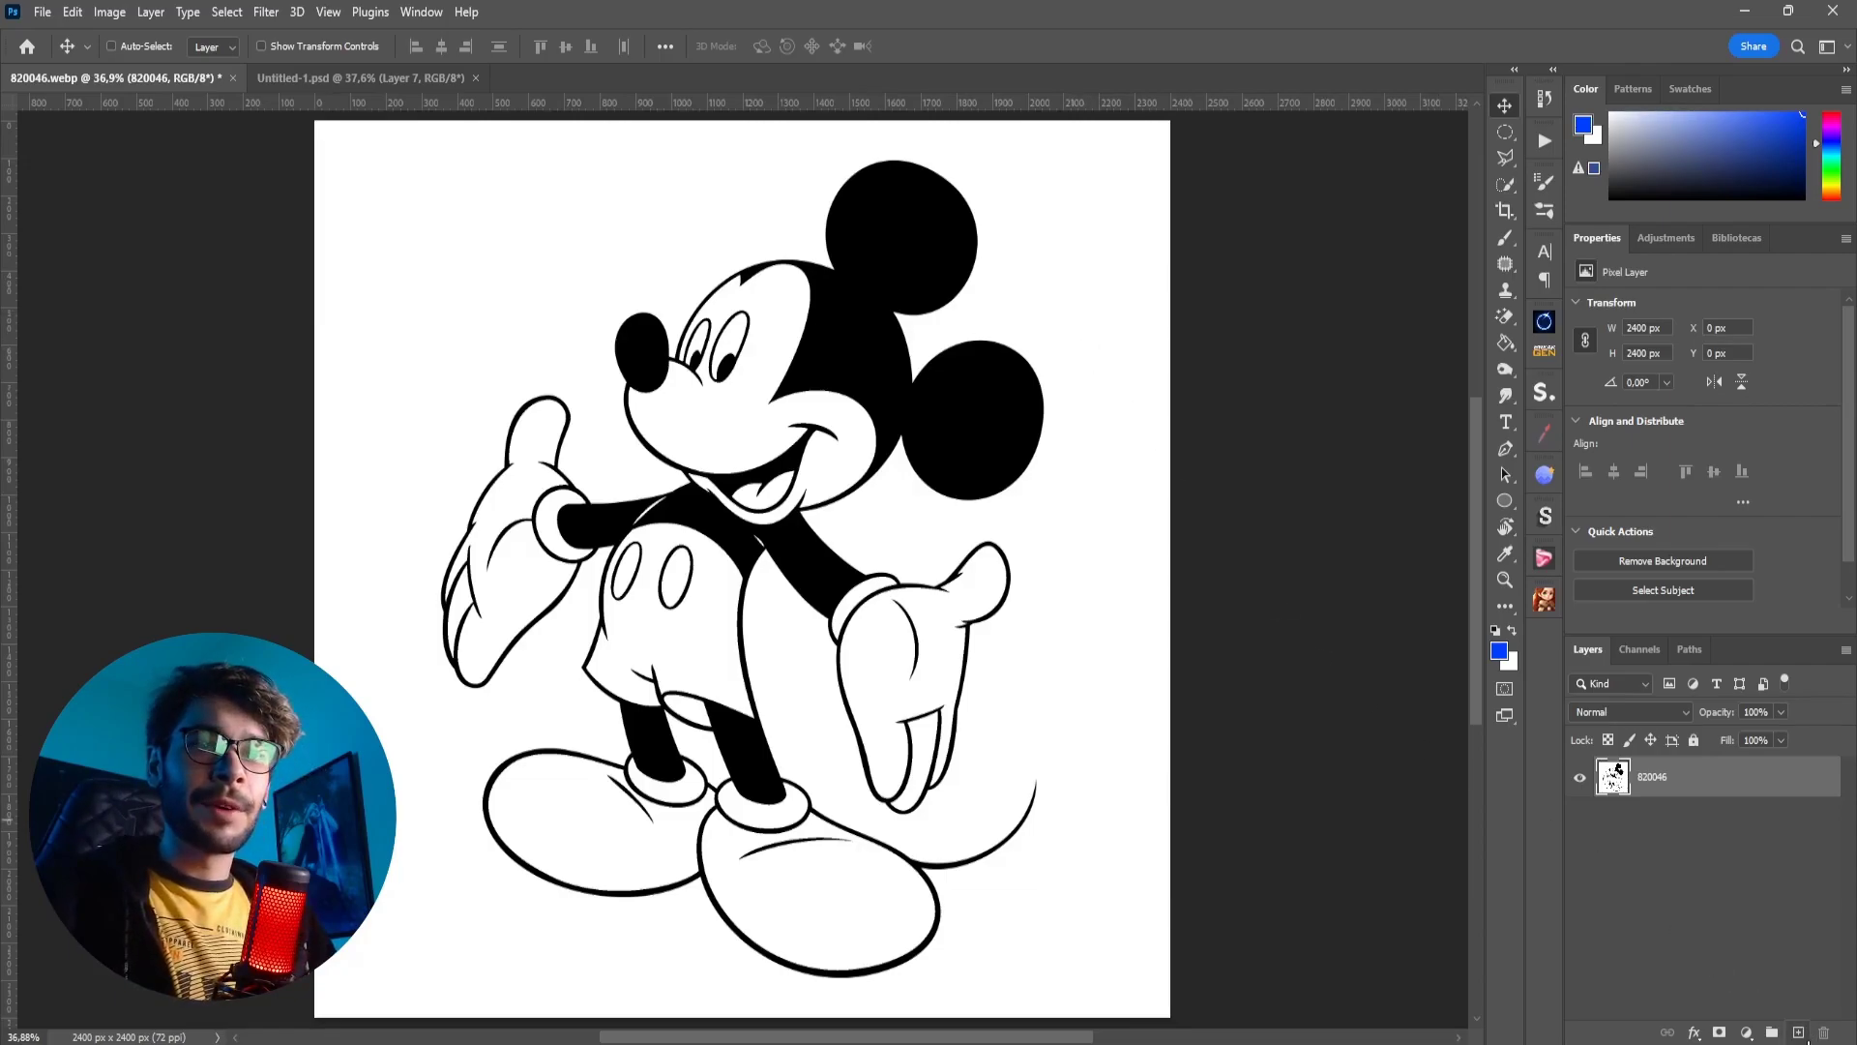
Step: Create a new layer and scribble over the whole character drawing with blue, green and red brush strokes
{"action": "left_click", "coordinate": [1798, 1032]}
{"action": "key", "text": "b"}
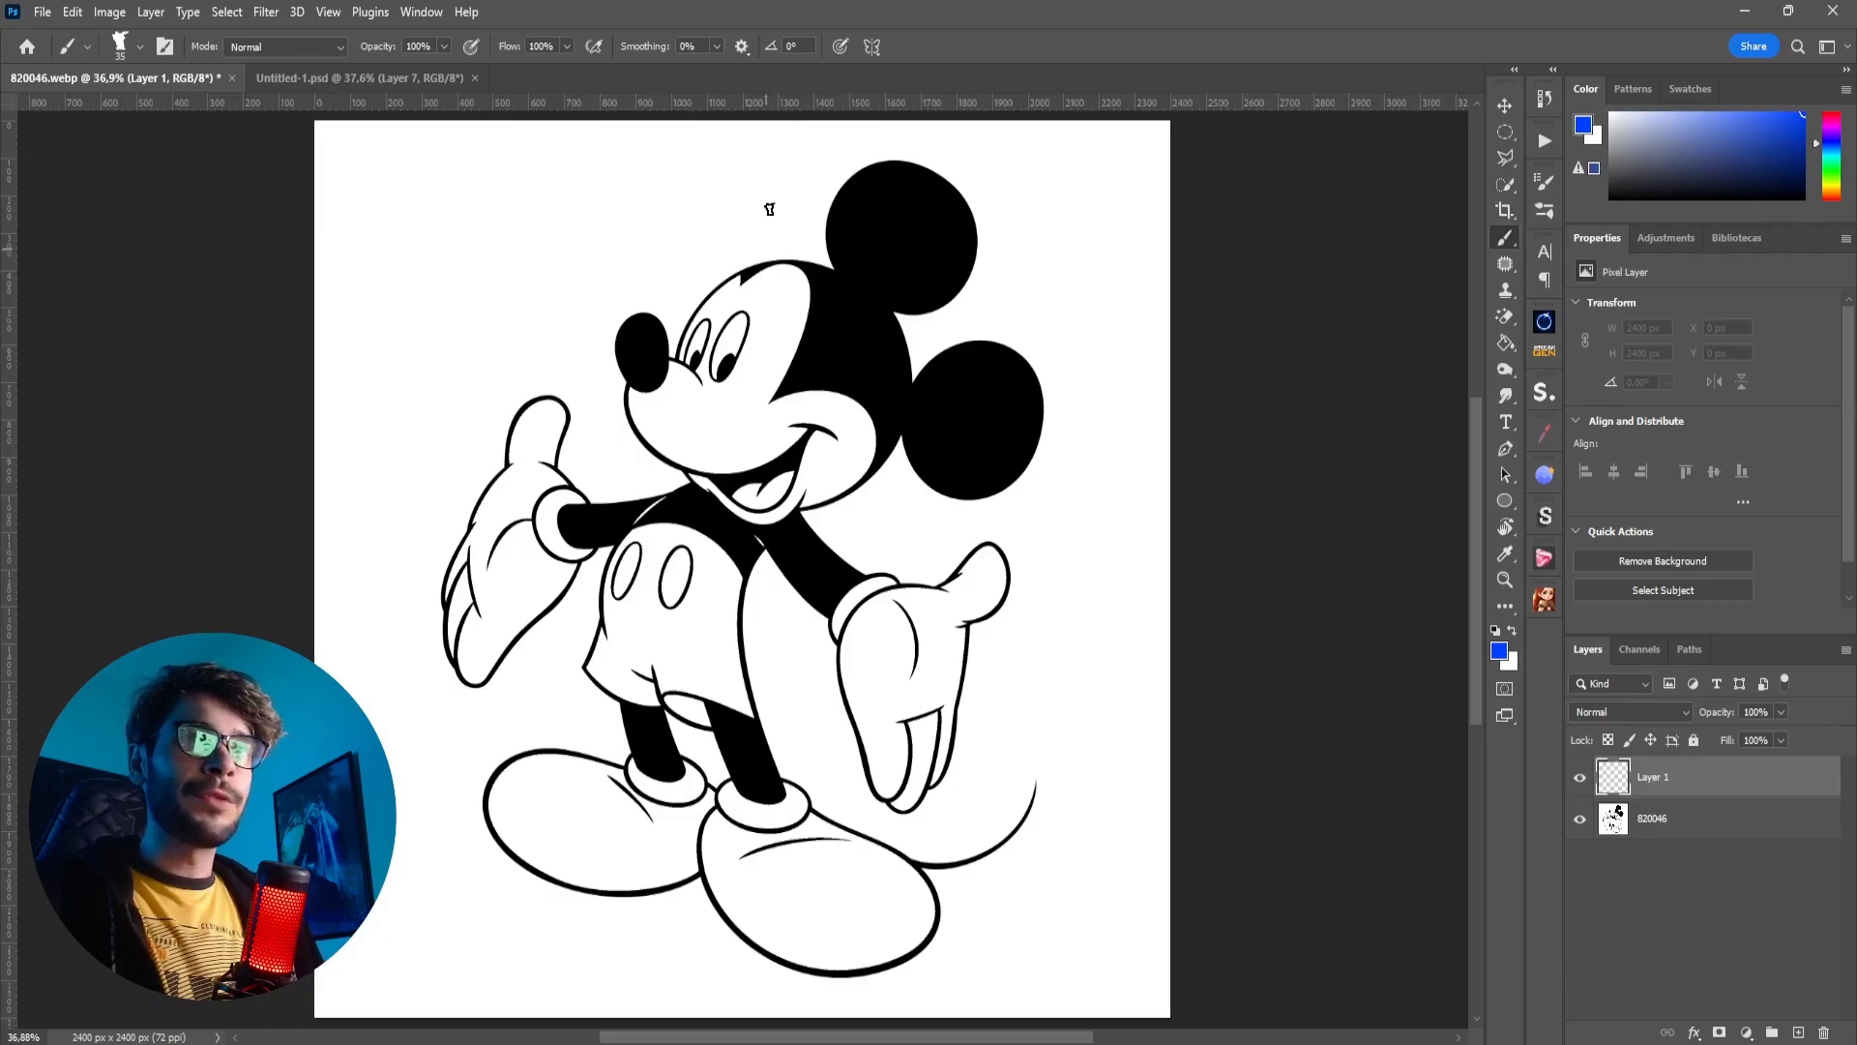
{"action": "mouse_move", "coordinate": [498, 201]}
{"action": "left_mouse_down"}
{"action": "mouse_move", "coordinate": [830, 184]}
{"action": "mouse_move", "coordinate": [517, 481]}
{"action": "mouse_move", "coordinate": [455, 662]}
{"action": "mouse_move", "coordinate": [974, 769]}
{"action": "mouse_move", "coordinate": [832, 818]}
{"action": "left_mouse_up"}
{"action": "left_click_drag", "start_coordinate": [1835, 145], "coordinate": [1835, 166]}
{"action": "left_click_drag", "start_coordinate": [613, 225], "coordinate": [834, 320]}
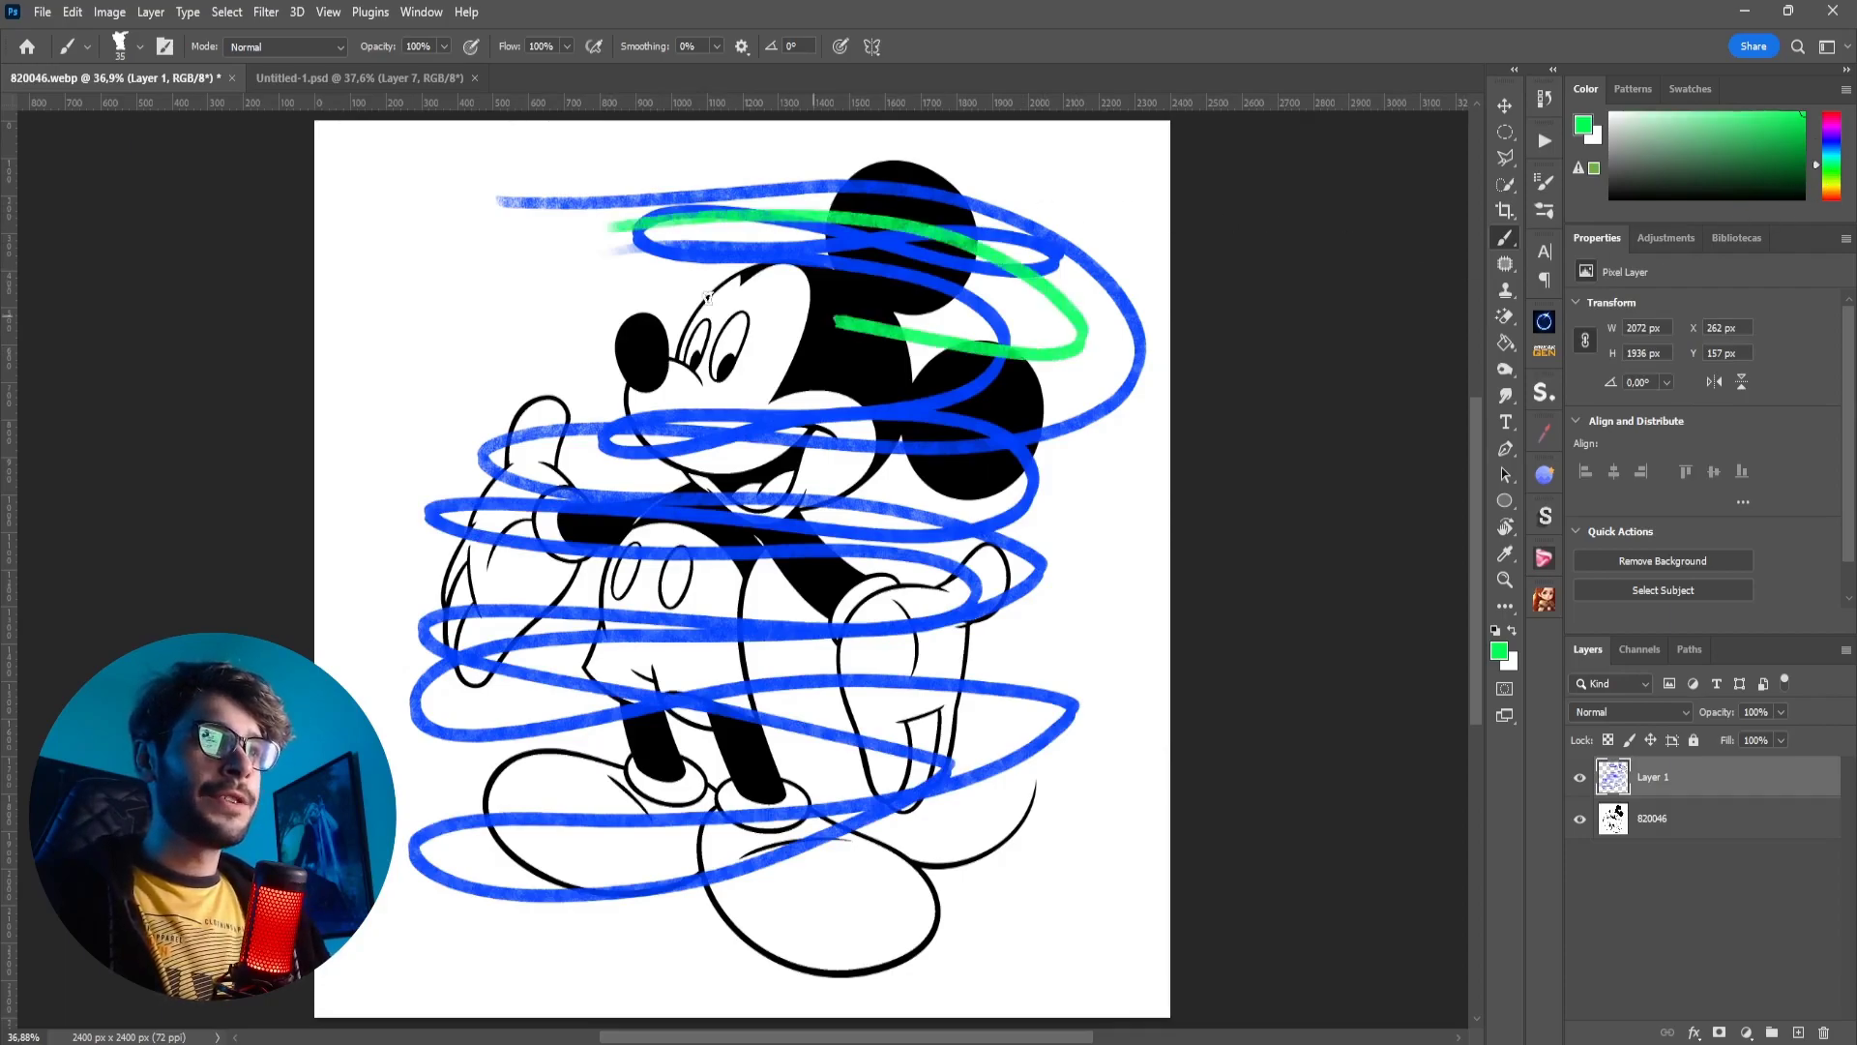
{"action": "mouse_move", "coordinate": [708, 298]}
{"action": "left_mouse_down"}
{"action": "mouse_move", "coordinate": [430, 363]}
{"action": "mouse_move", "coordinate": [479, 924]}
{"action": "left_mouse_up"}
{"action": "left_click_drag", "start_coordinate": [1833, 165], "coordinate": [1833, 199]}
{"action": "mouse_move", "coordinate": [629, 223]}
{"action": "left_mouse_down"}
{"action": "mouse_move", "coordinate": [1098, 301]}
{"action": "mouse_move", "coordinate": [611, 635]}
{"action": "left_mouse_up"}
Step: Lower the scribble layer's opacity to 60% and merge it with the 820046 drawing layer
{"action": "key", "text": "v"}
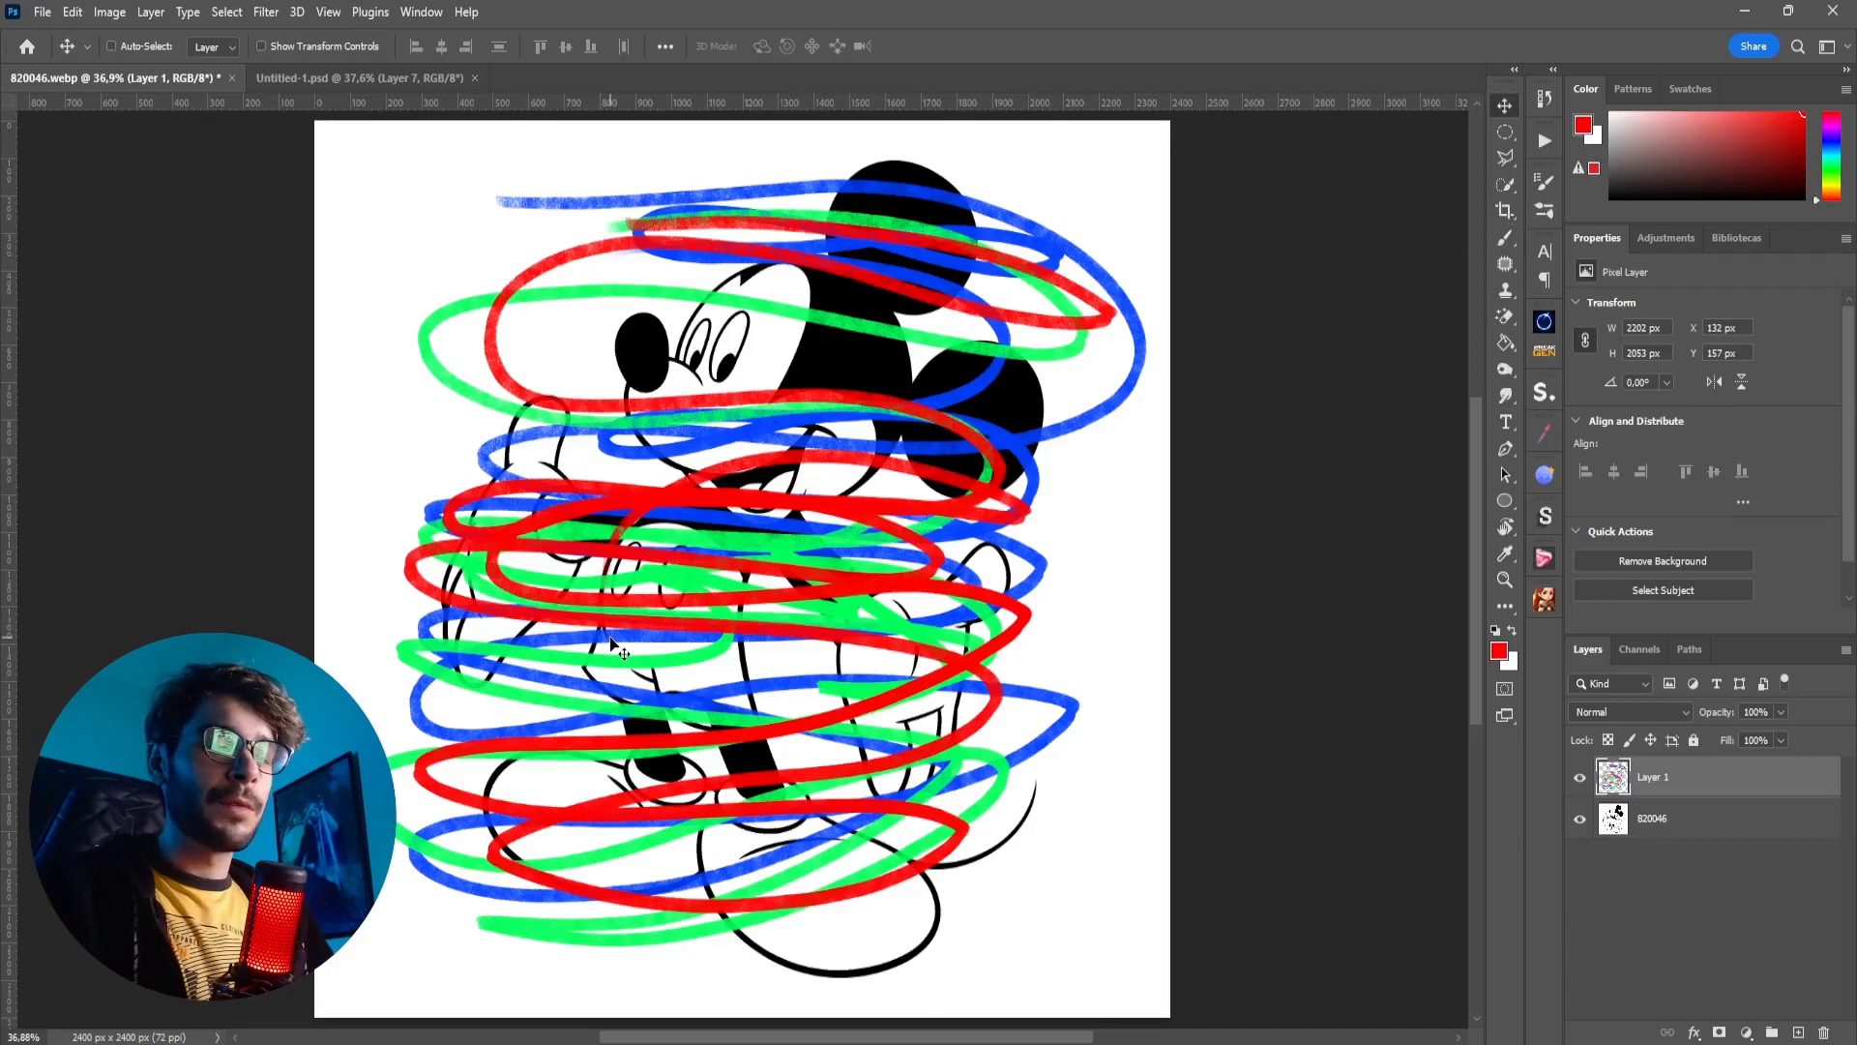
{"action": "key", "text": "6"}
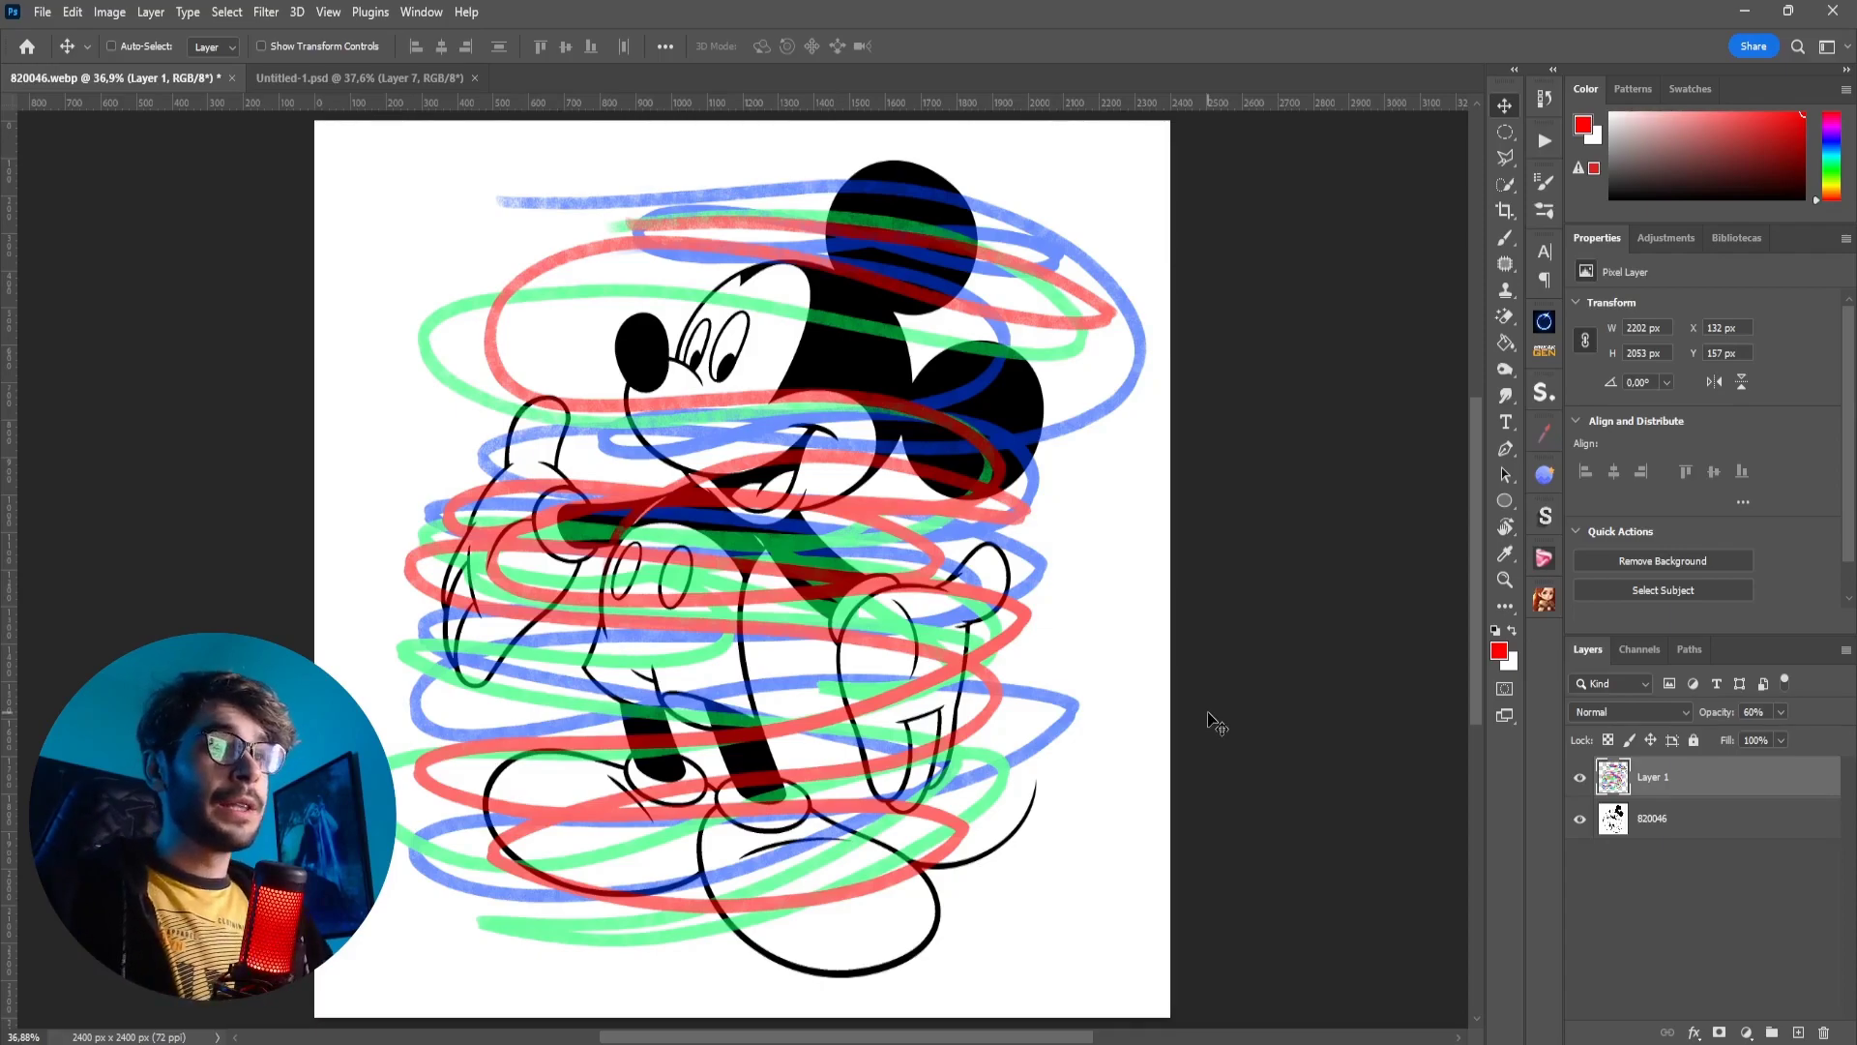
{"action": "left_click", "coordinate": [1666, 818], "text": "shift"}
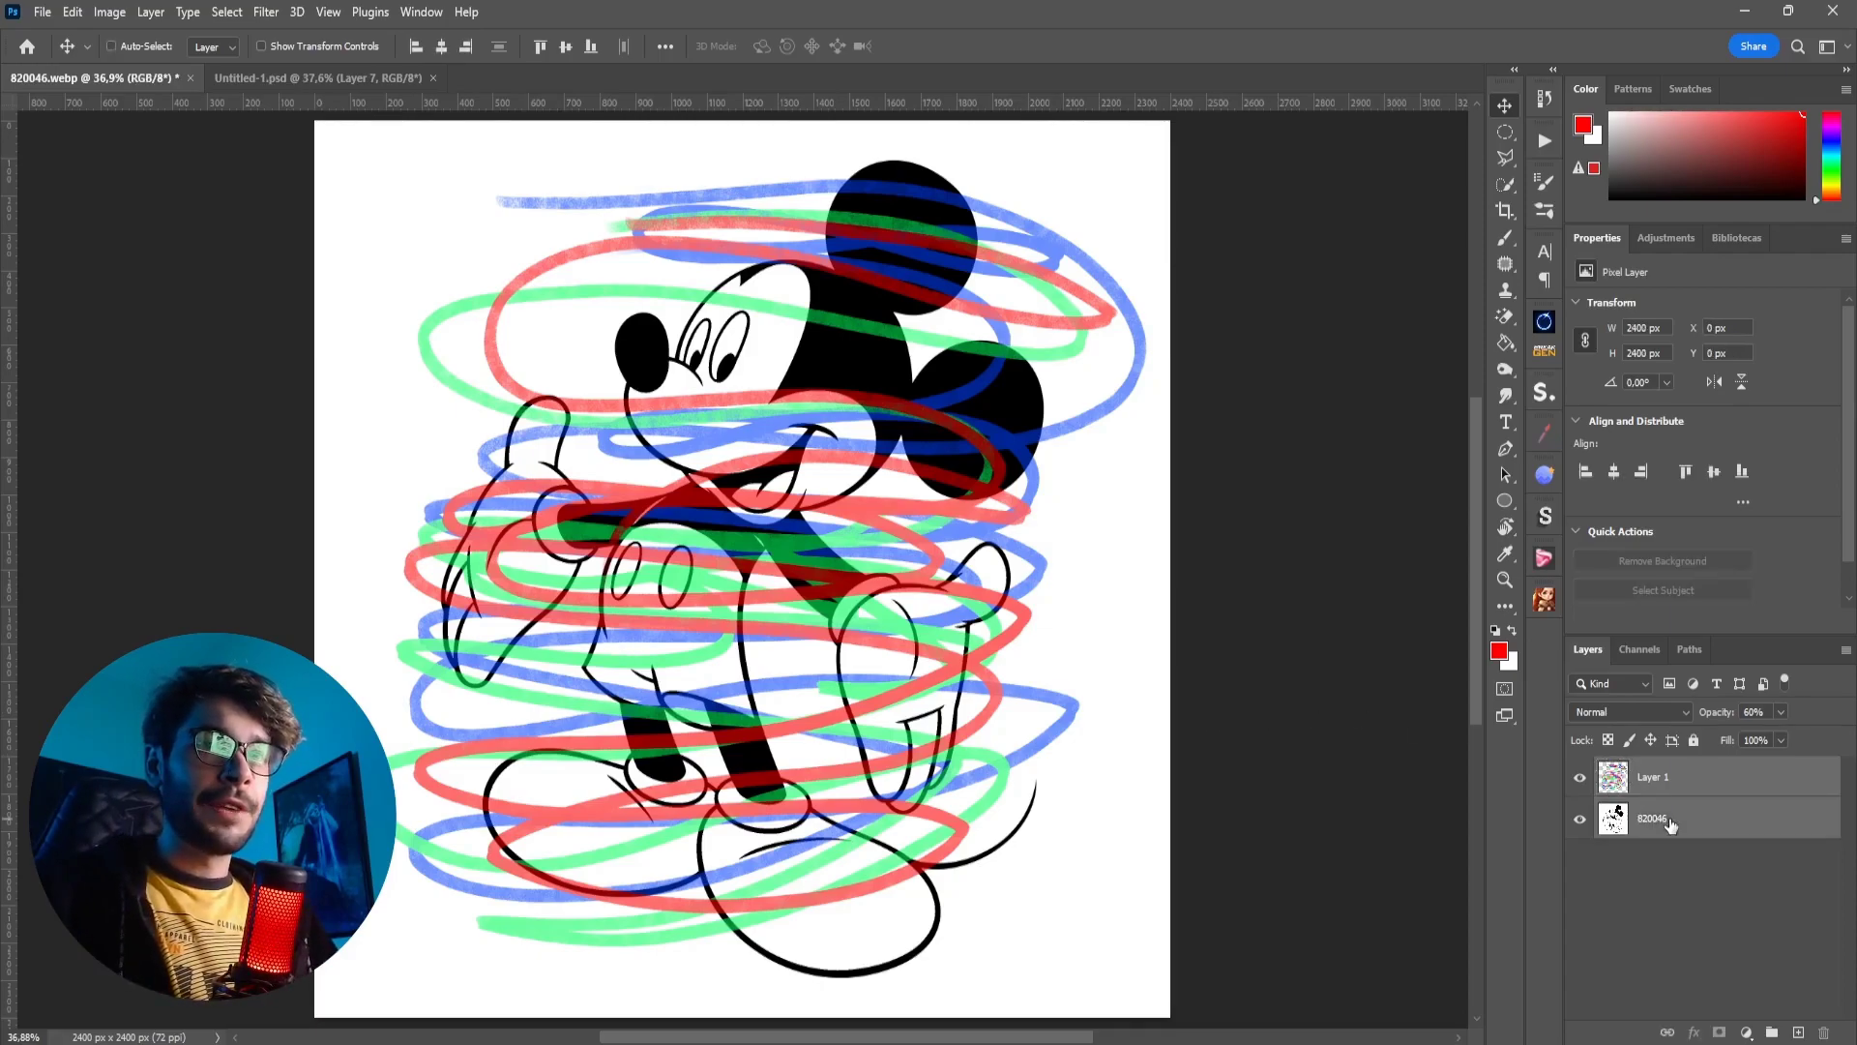
{"action": "right_click", "coordinate": [1671, 818]}
{"action": "left_click", "coordinate": [1726, 622]}
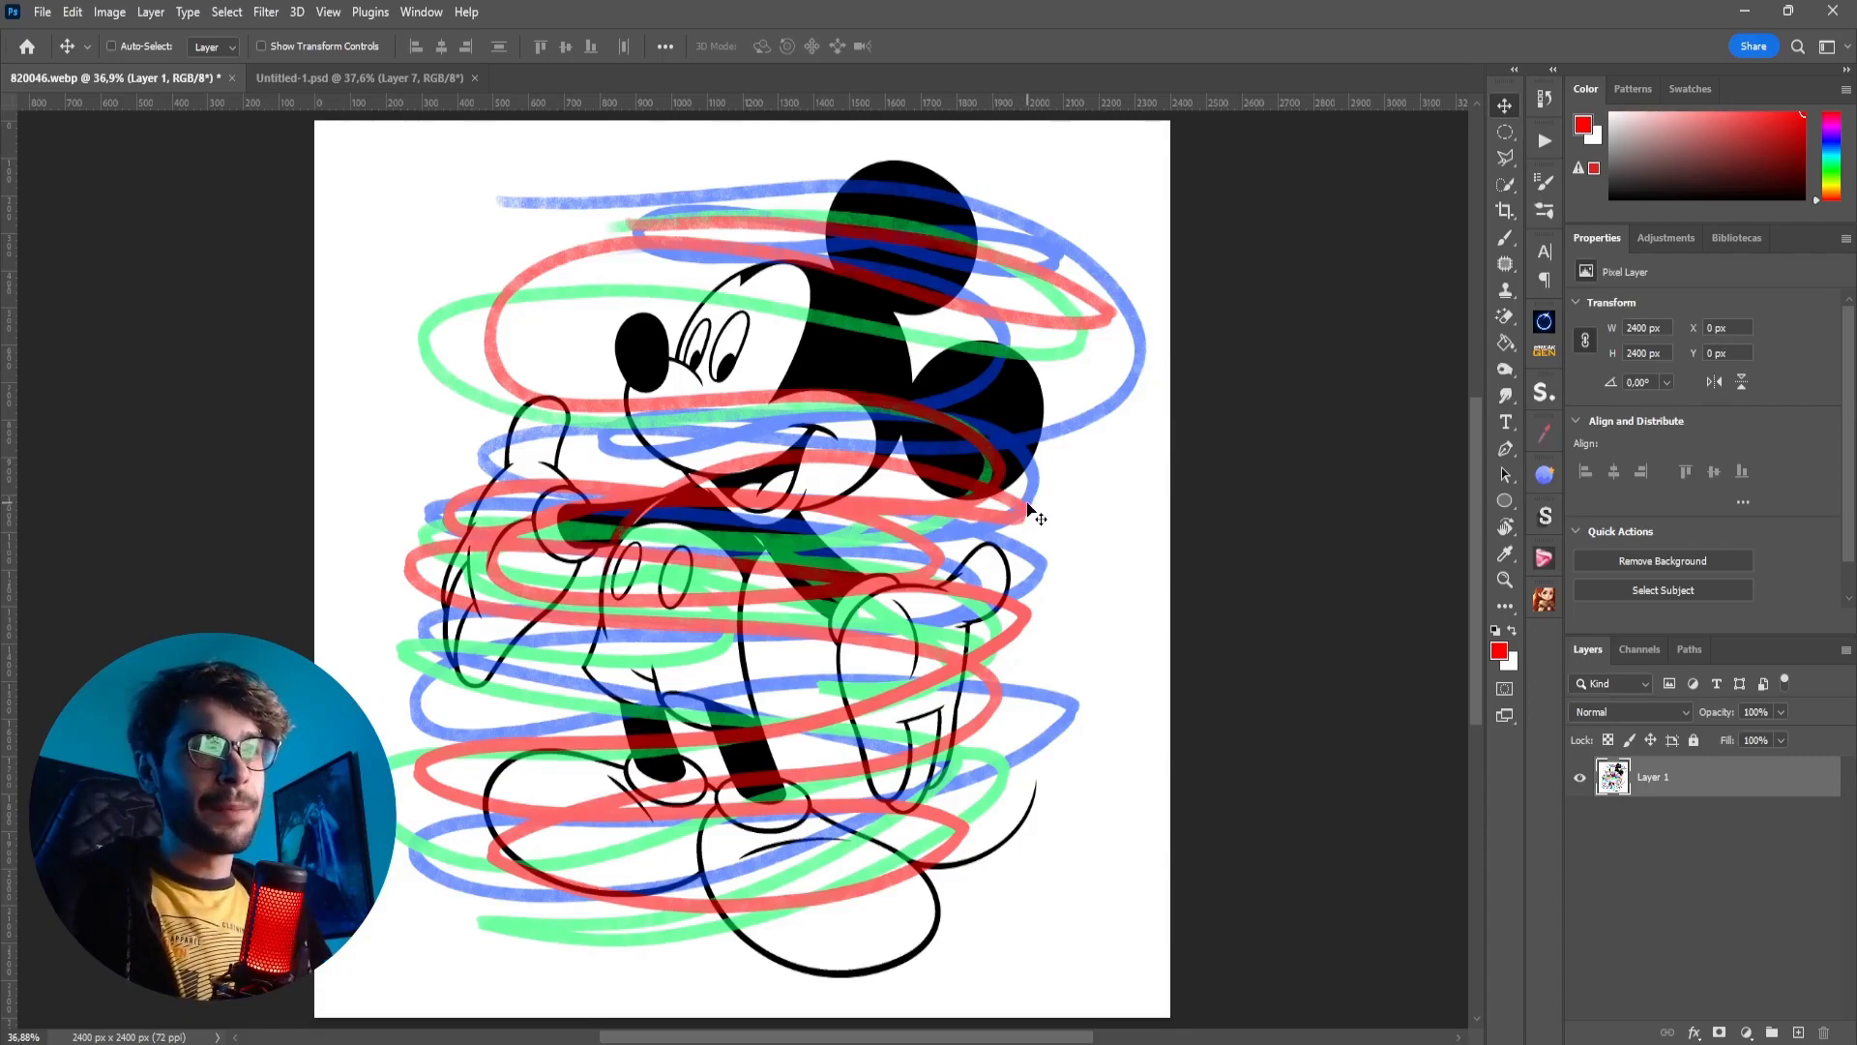
Step: Add a Hue/Saturation adjustment layer and raise the lightness of the Reds to +100
{"action": "left_click", "coordinate": [1747, 1033]}
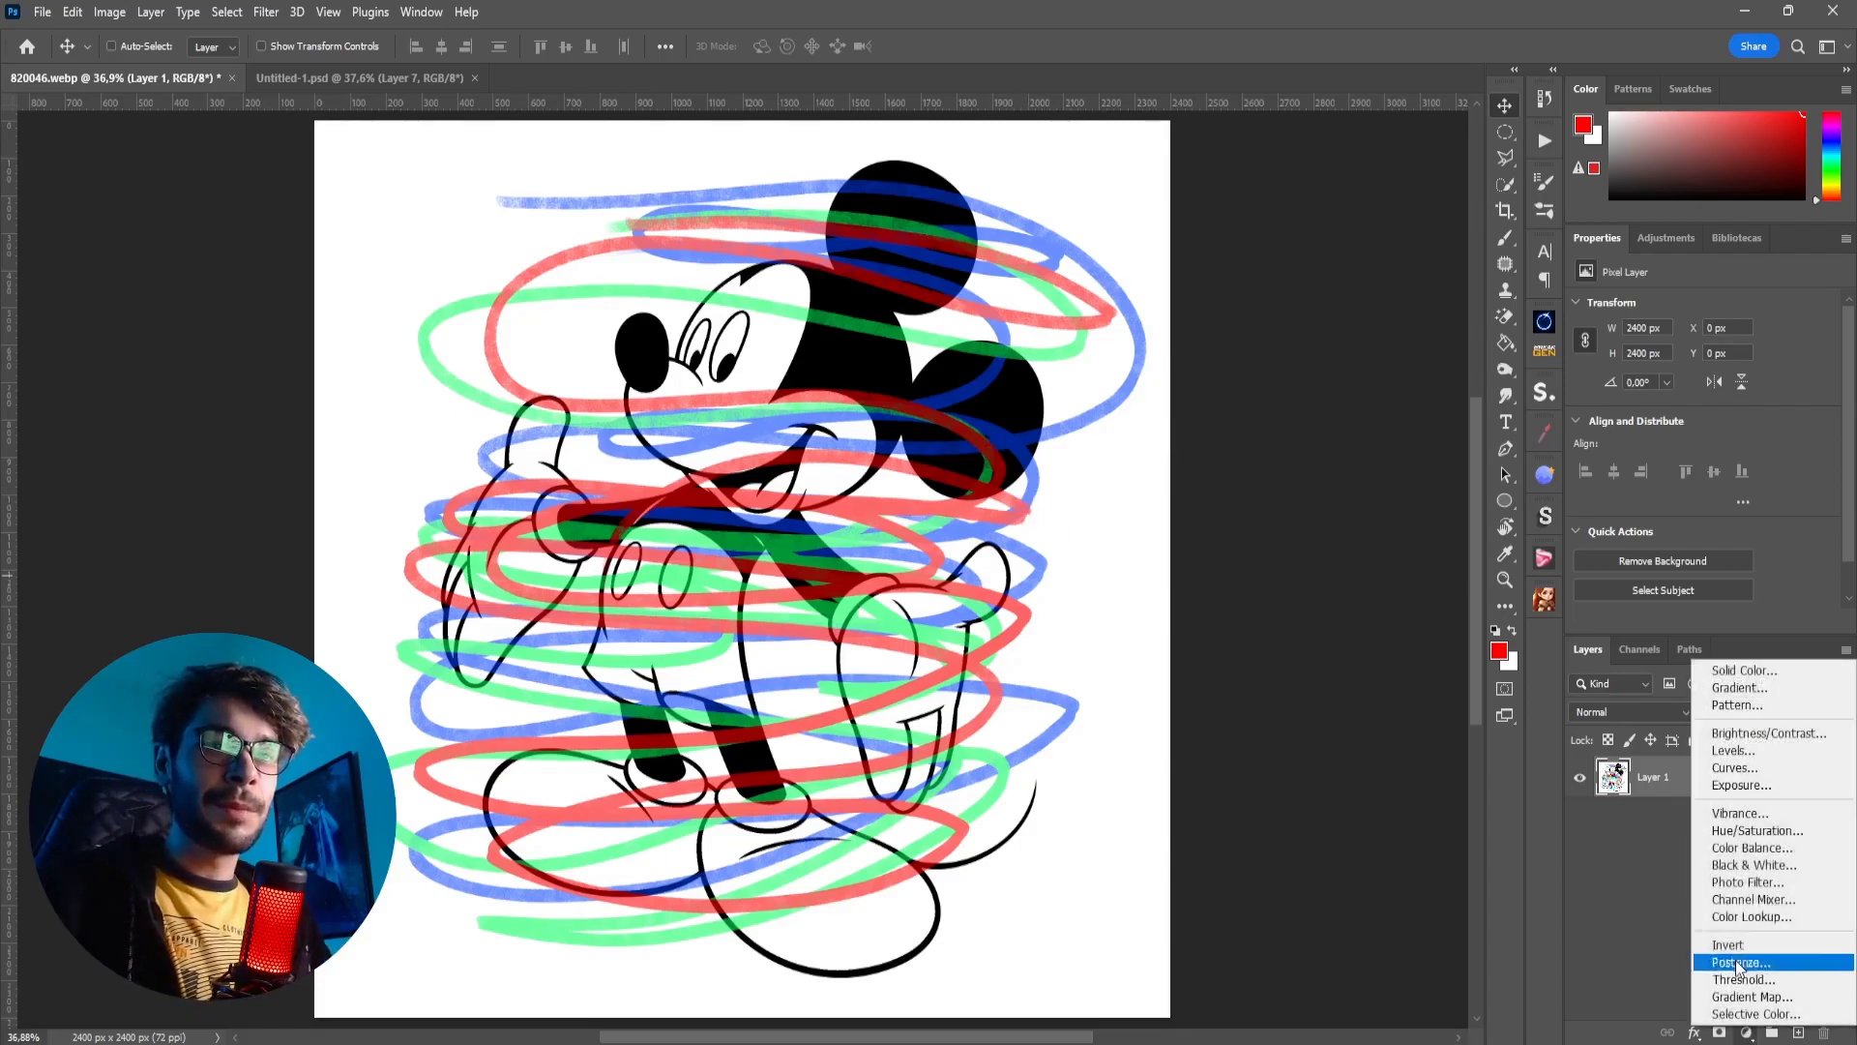
{"action": "left_click", "coordinate": [1741, 830]}
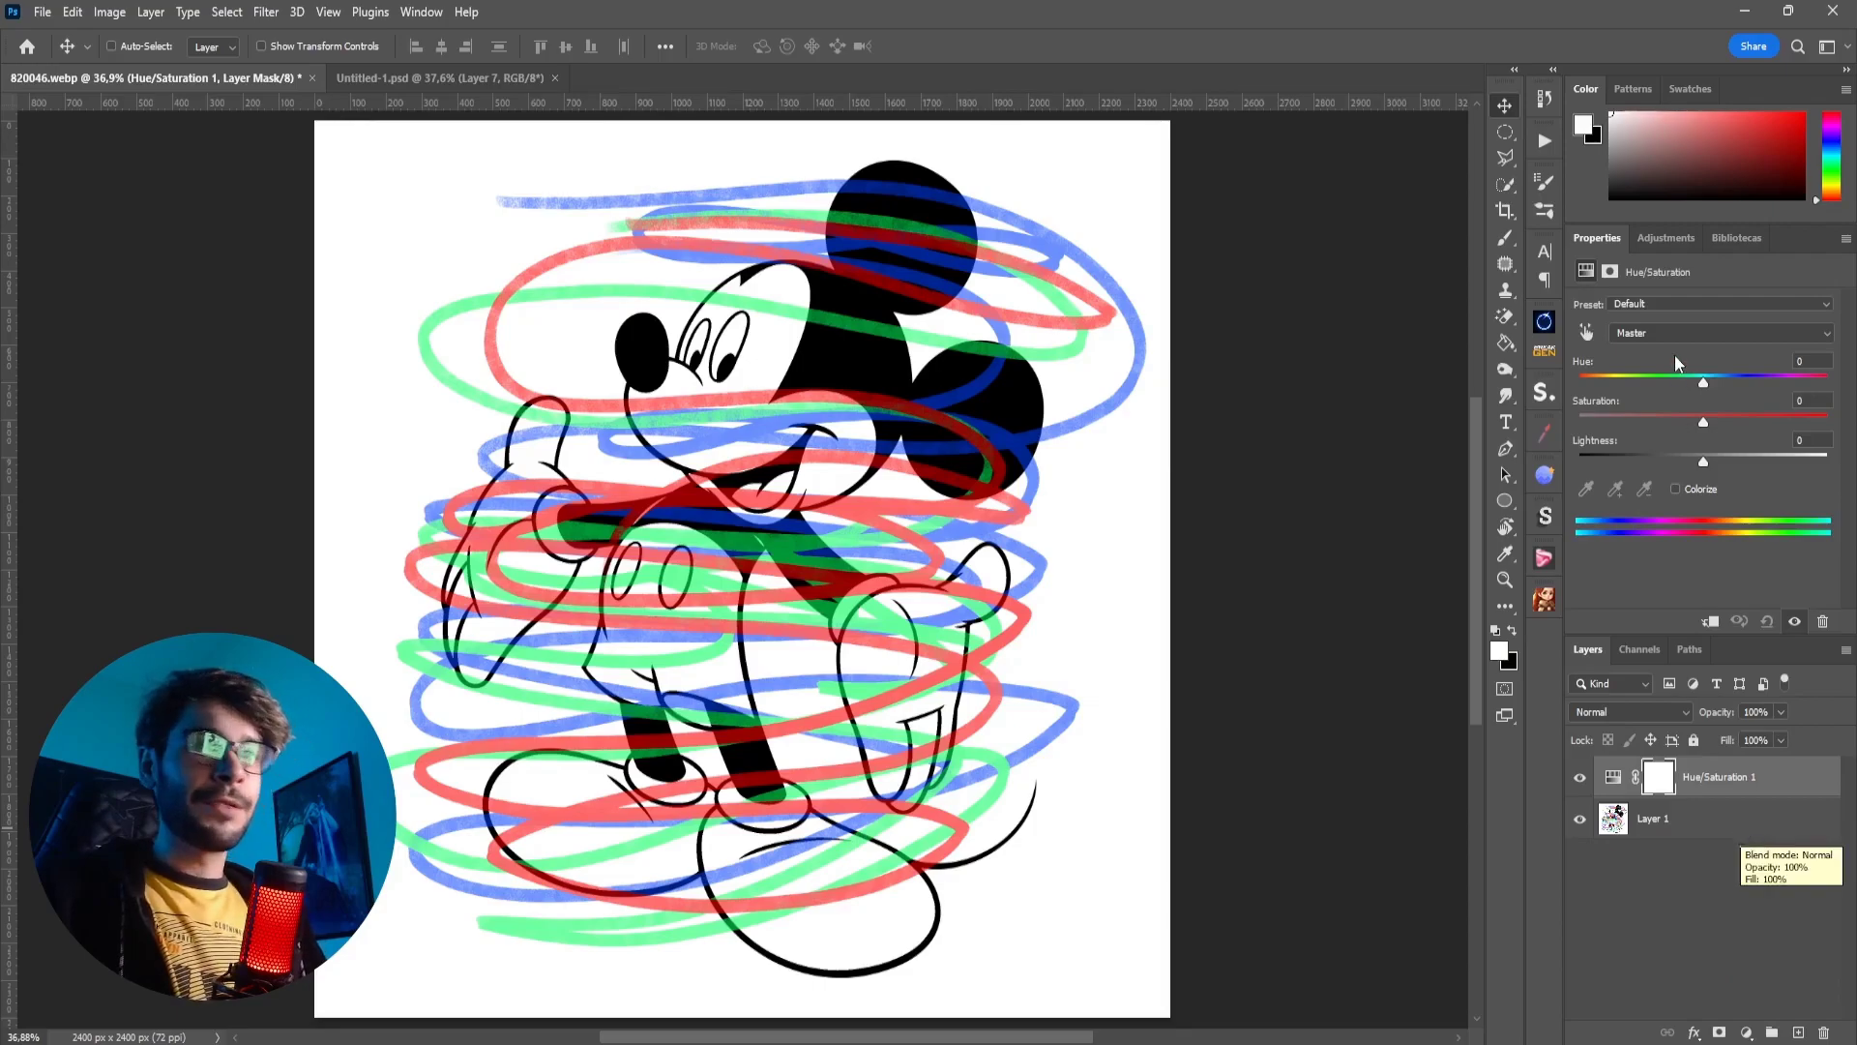
{"action": "left_click", "coordinate": [1654, 333]}
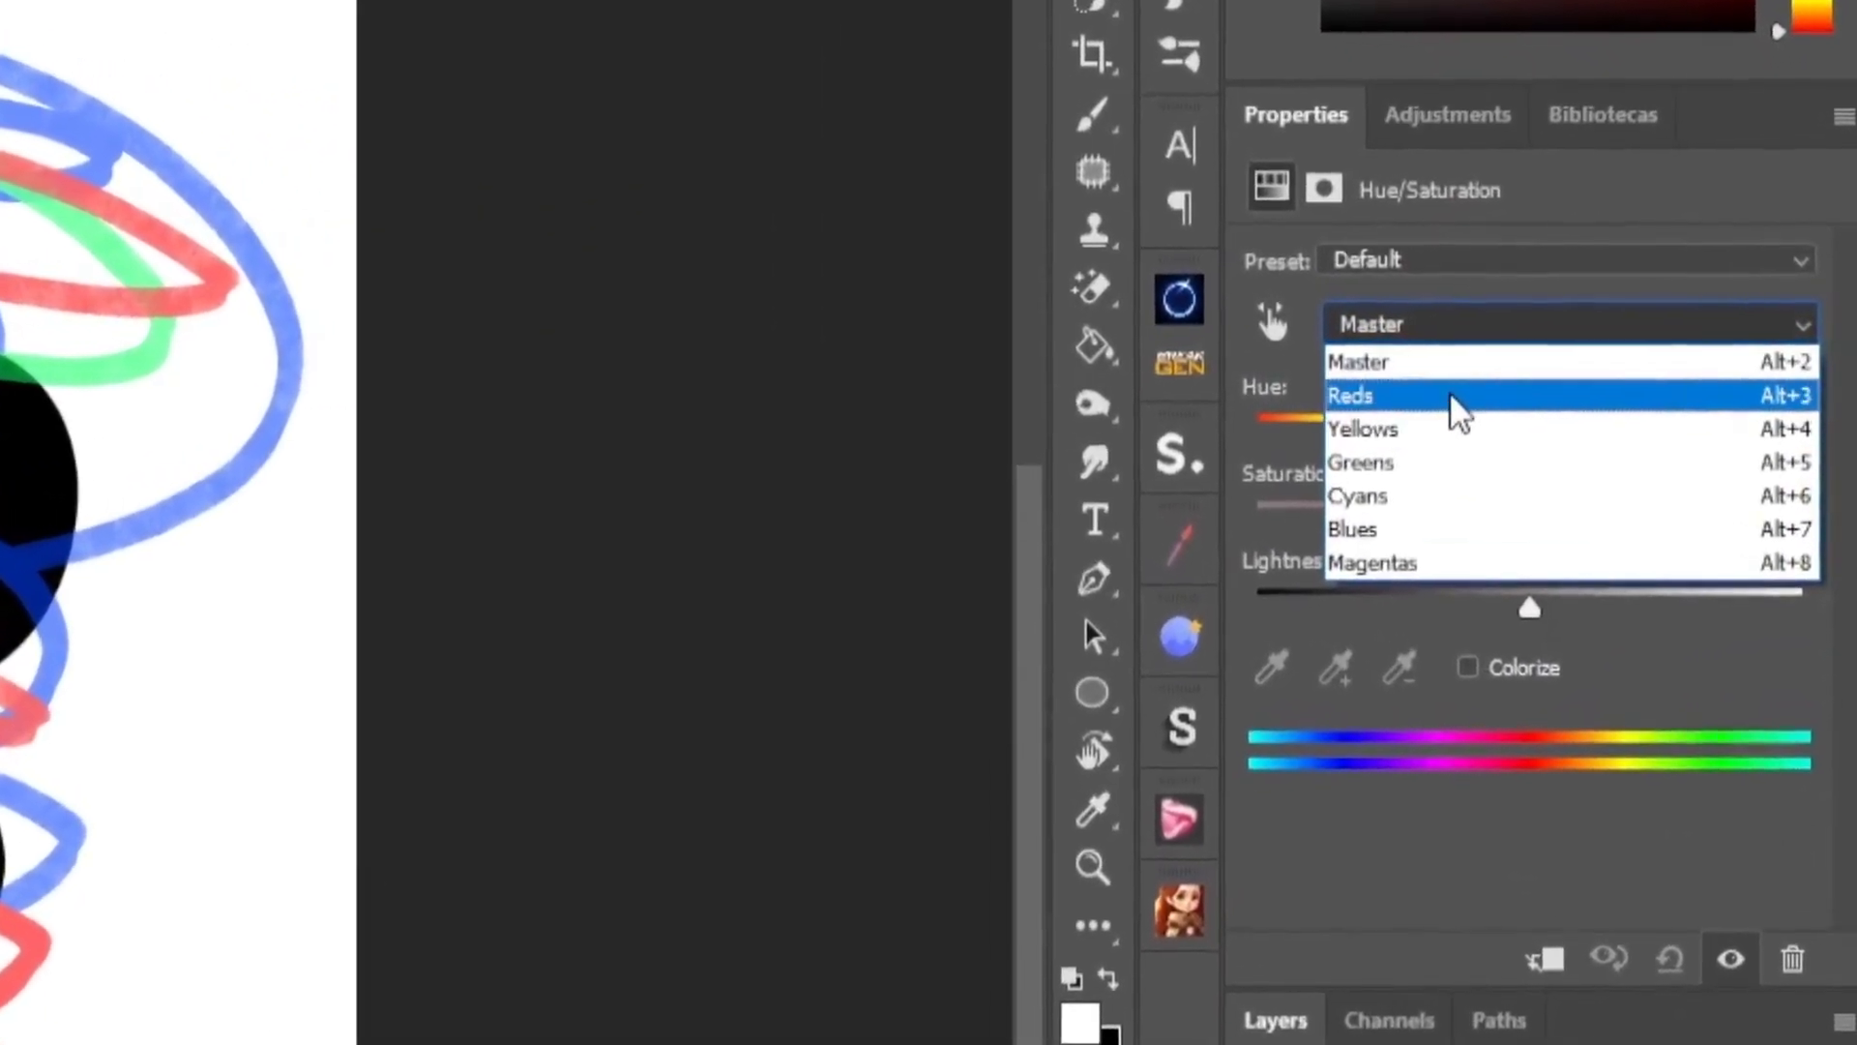
{"action": "left_click", "coordinate": [1448, 338]}
{"action": "left_click", "coordinate": [1448, 339]}
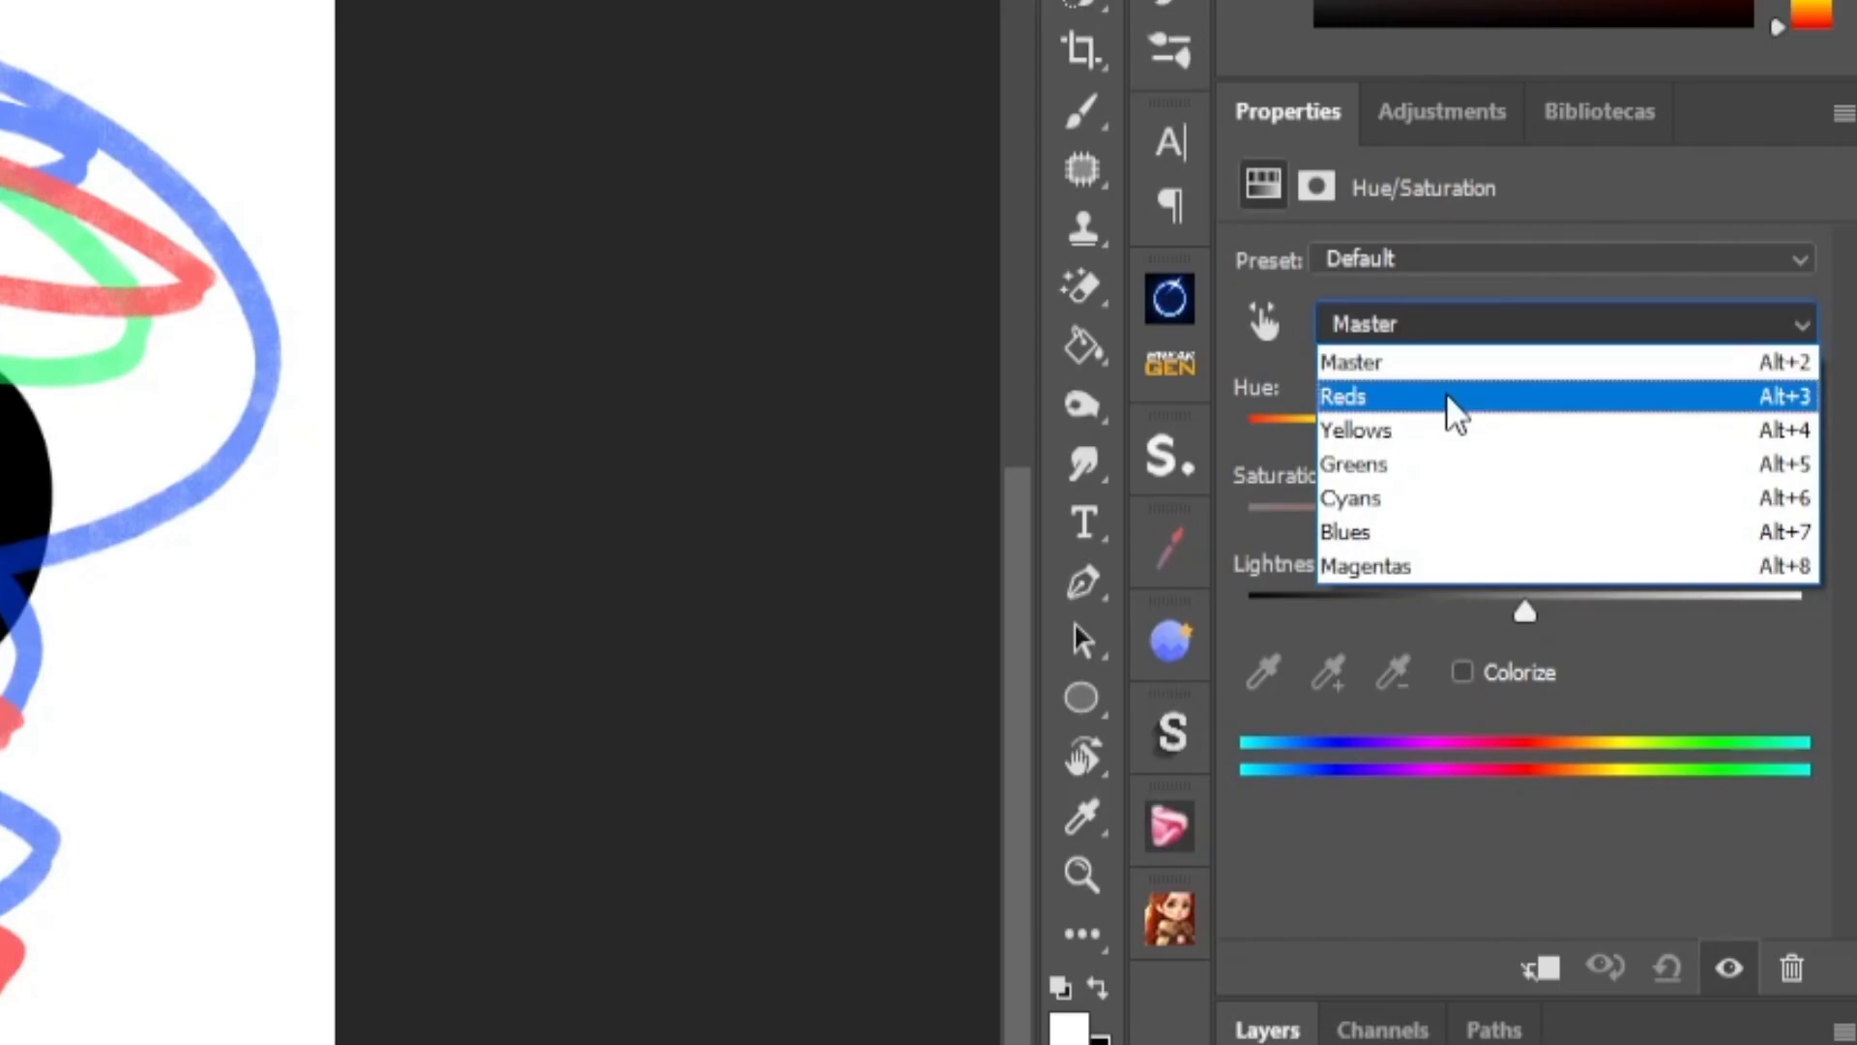
{"action": "left_click", "coordinate": [1454, 407]}
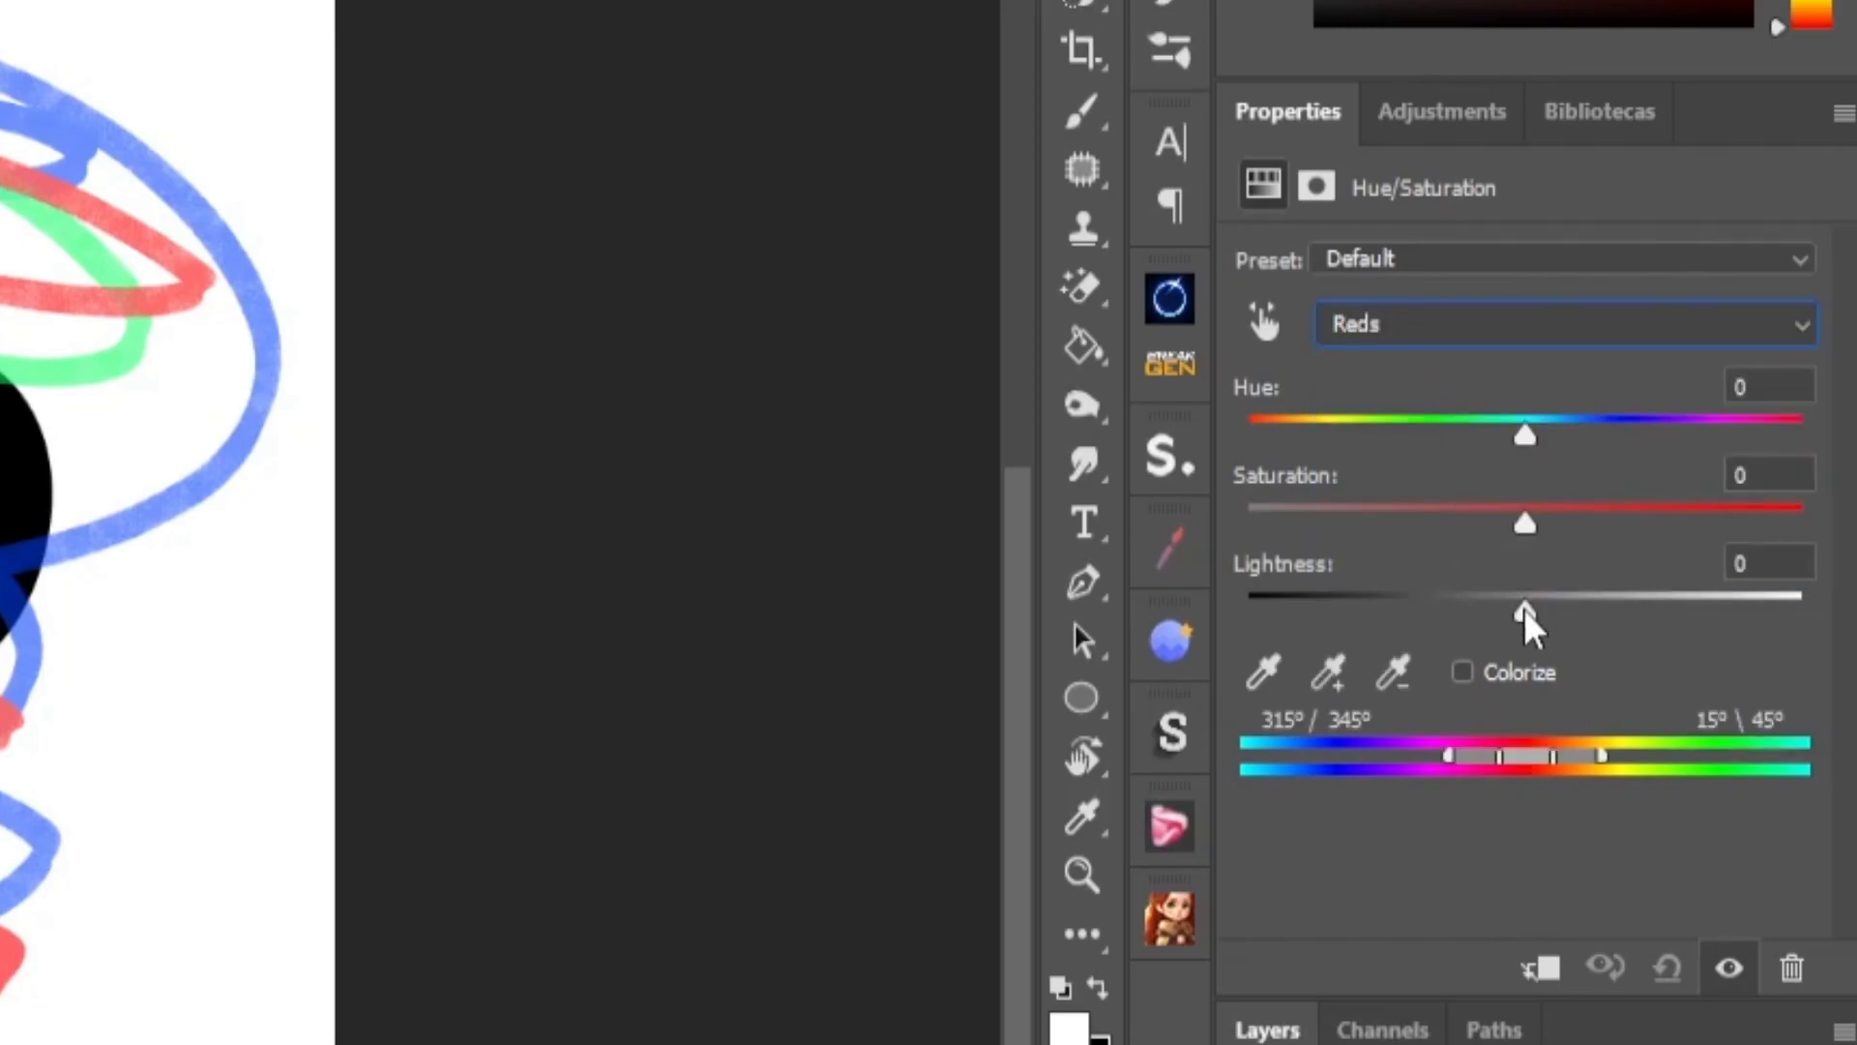
{"action": "left_click_drag", "start_coordinate": [1526, 624], "coordinate": [1849, 634]}
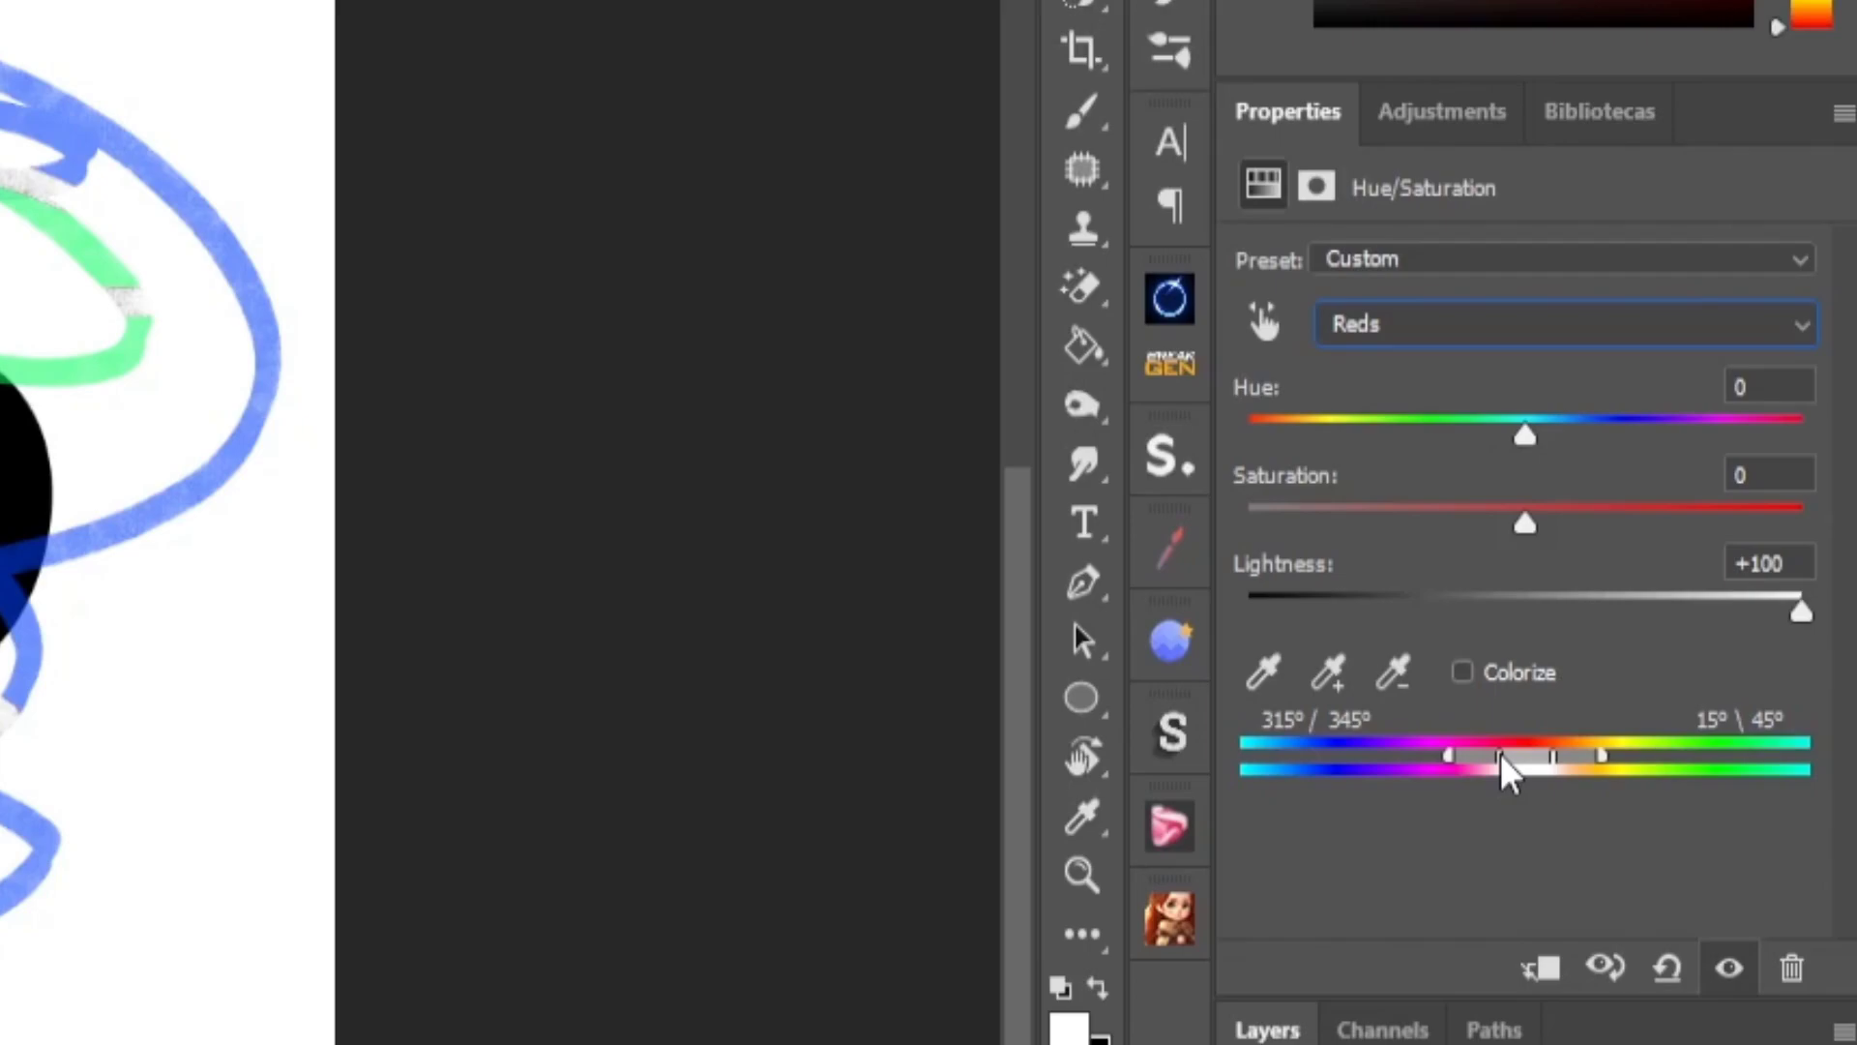
Step: Widen the Reds range to nearly the full spectrum, and stretch the Yellows range around the spectrum with +100 lightness
{"action": "left_click_drag", "start_coordinate": [1502, 757], "coordinate": [1246, 762]}
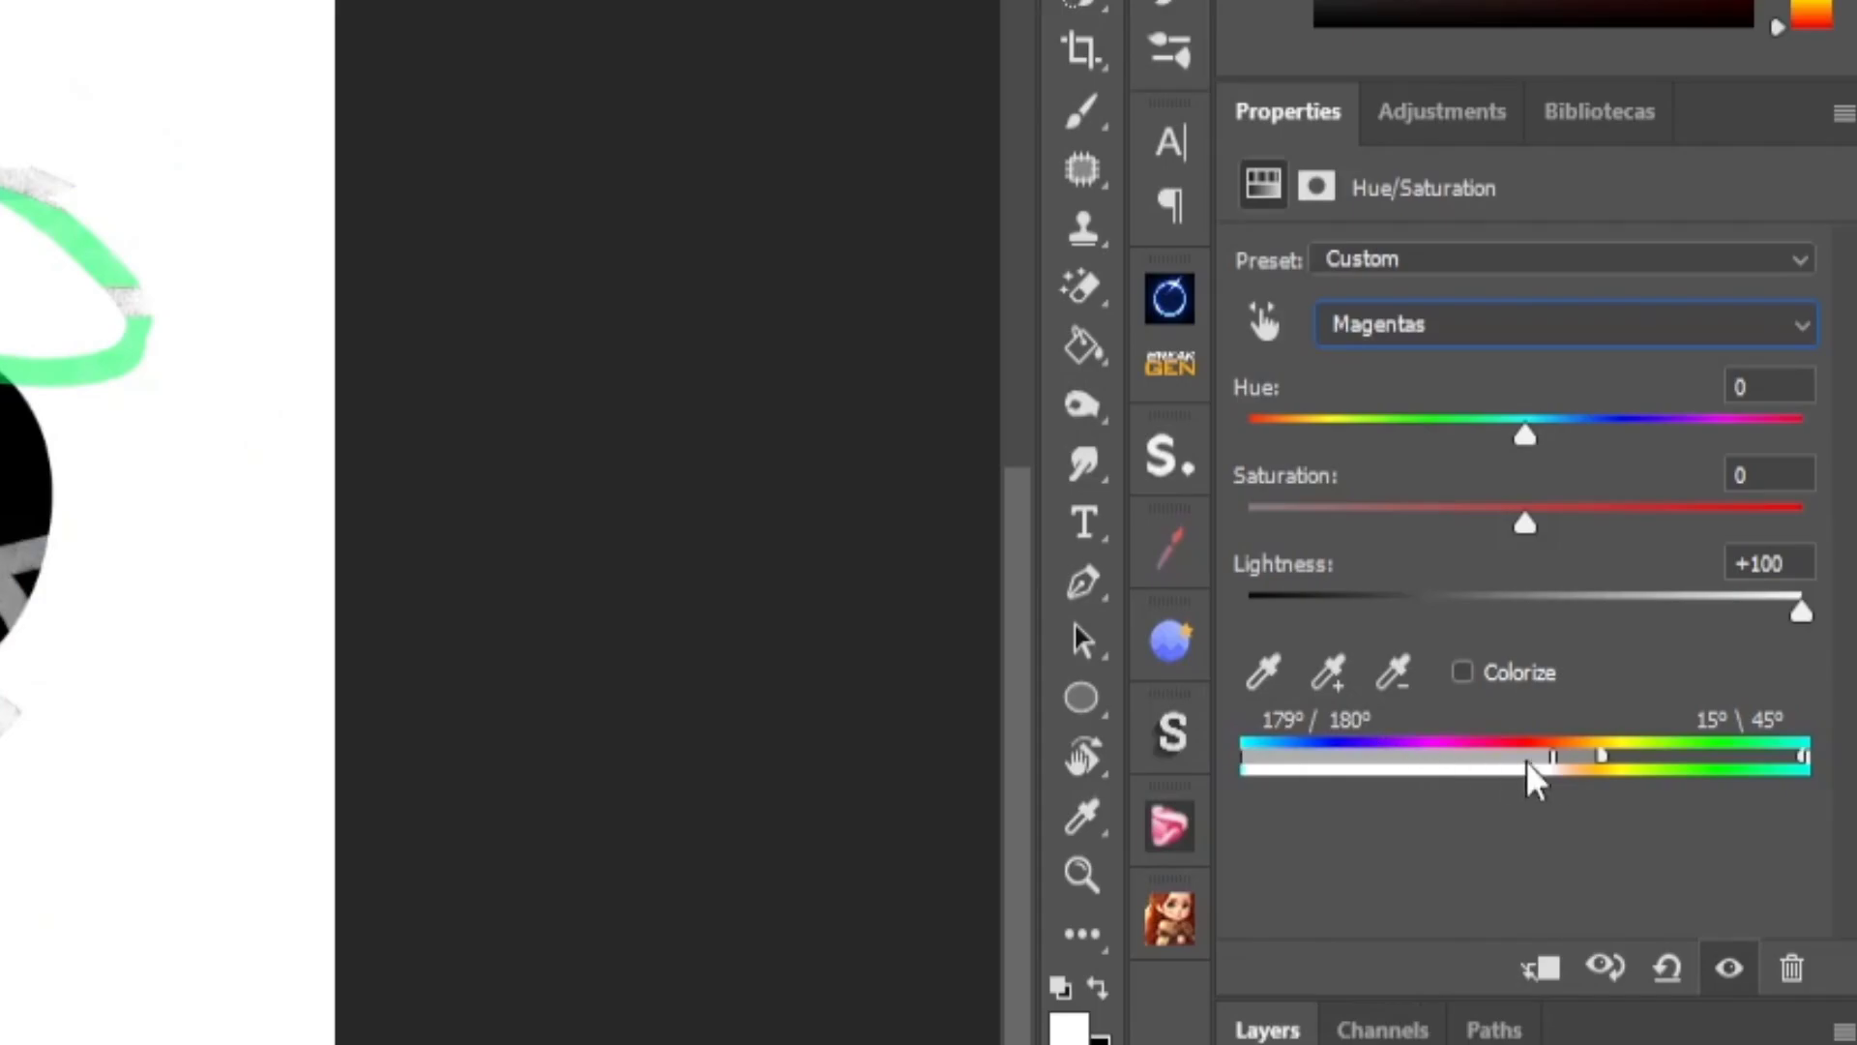
{"action": "left_click_drag", "start_coordinate": [1563, 771], "coordinate": [1807, 774]}
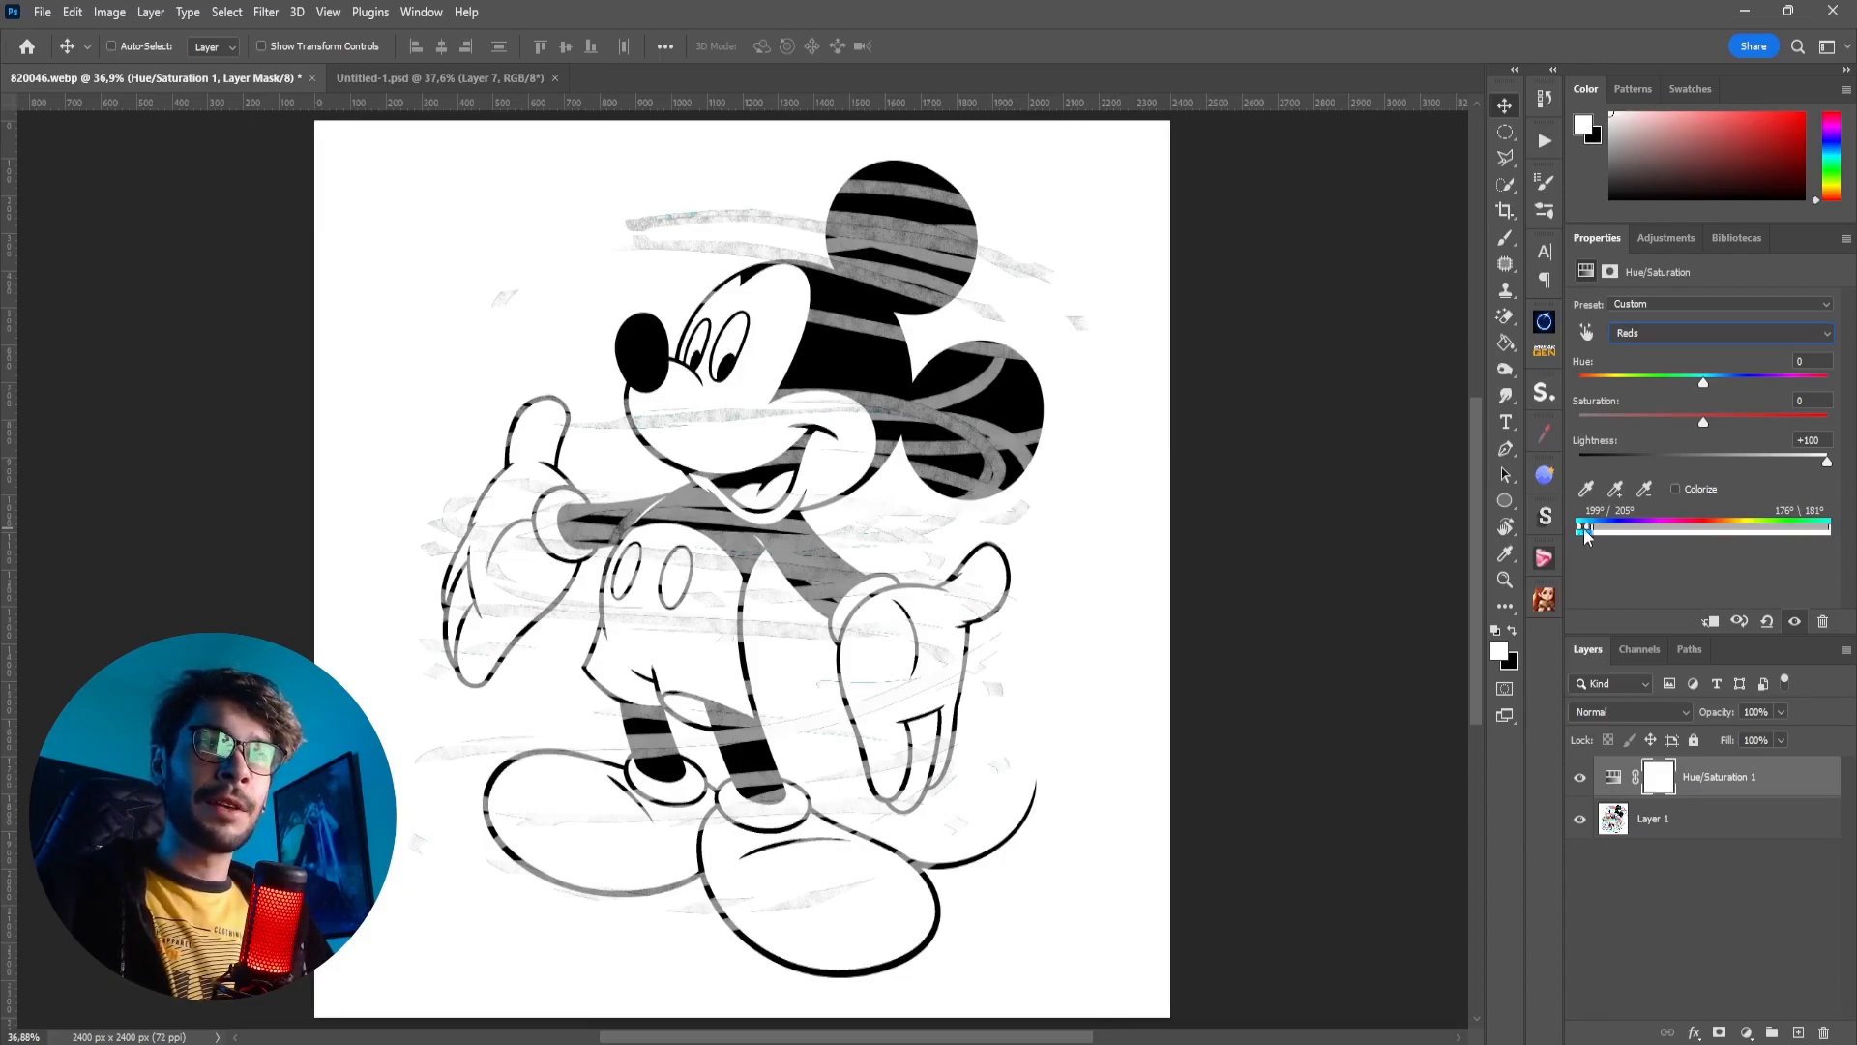
{"action": "left_click", "coordinate": [1645, 332]}
{"action": "left_click", "coordinate": [1628, 383]}
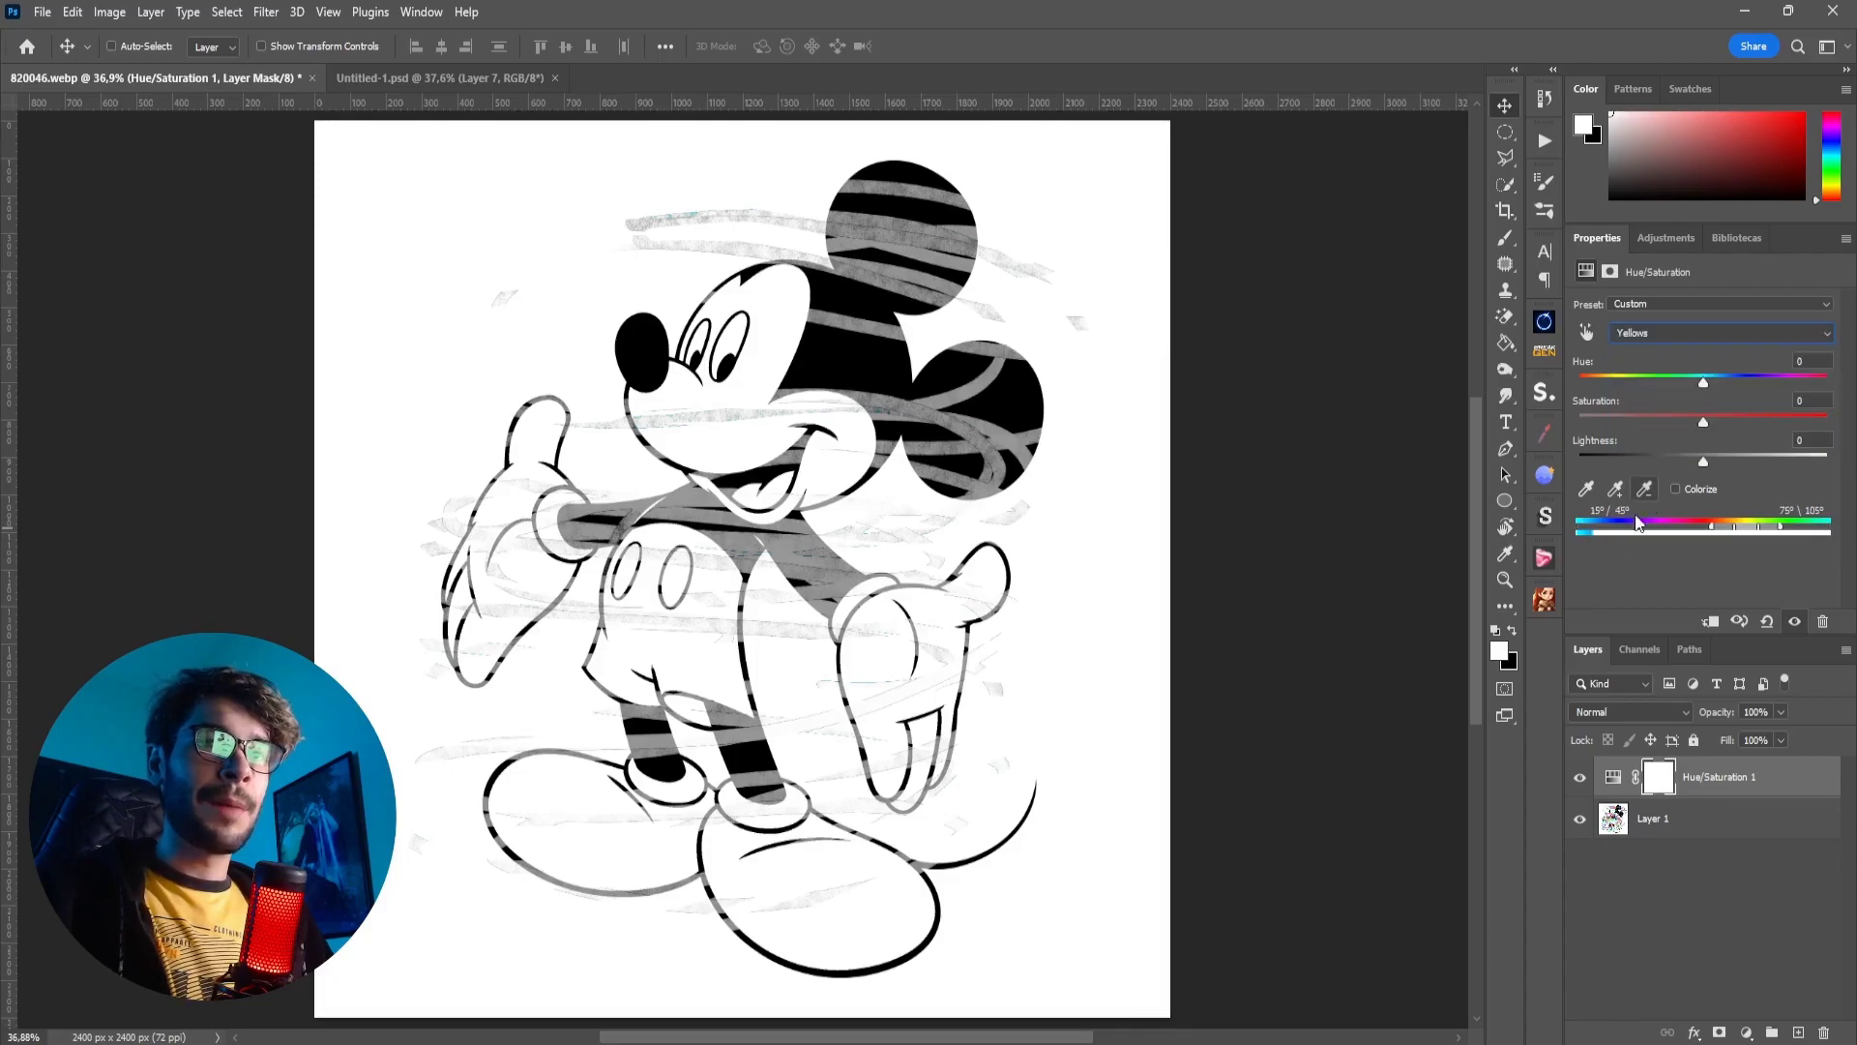
{"action": "mouse_move", "coordinate": [1735, 528]}
{"action": "left_mouse_down"}
{"action": "mouse_move", "coordinate": [1472, 575]}
{"action": "mouse_move", "coordinate": [1833, 534]}
{"action": "mouse_move", "coordinate": [1762, 539]}
{"action": "left_mouse_up"}
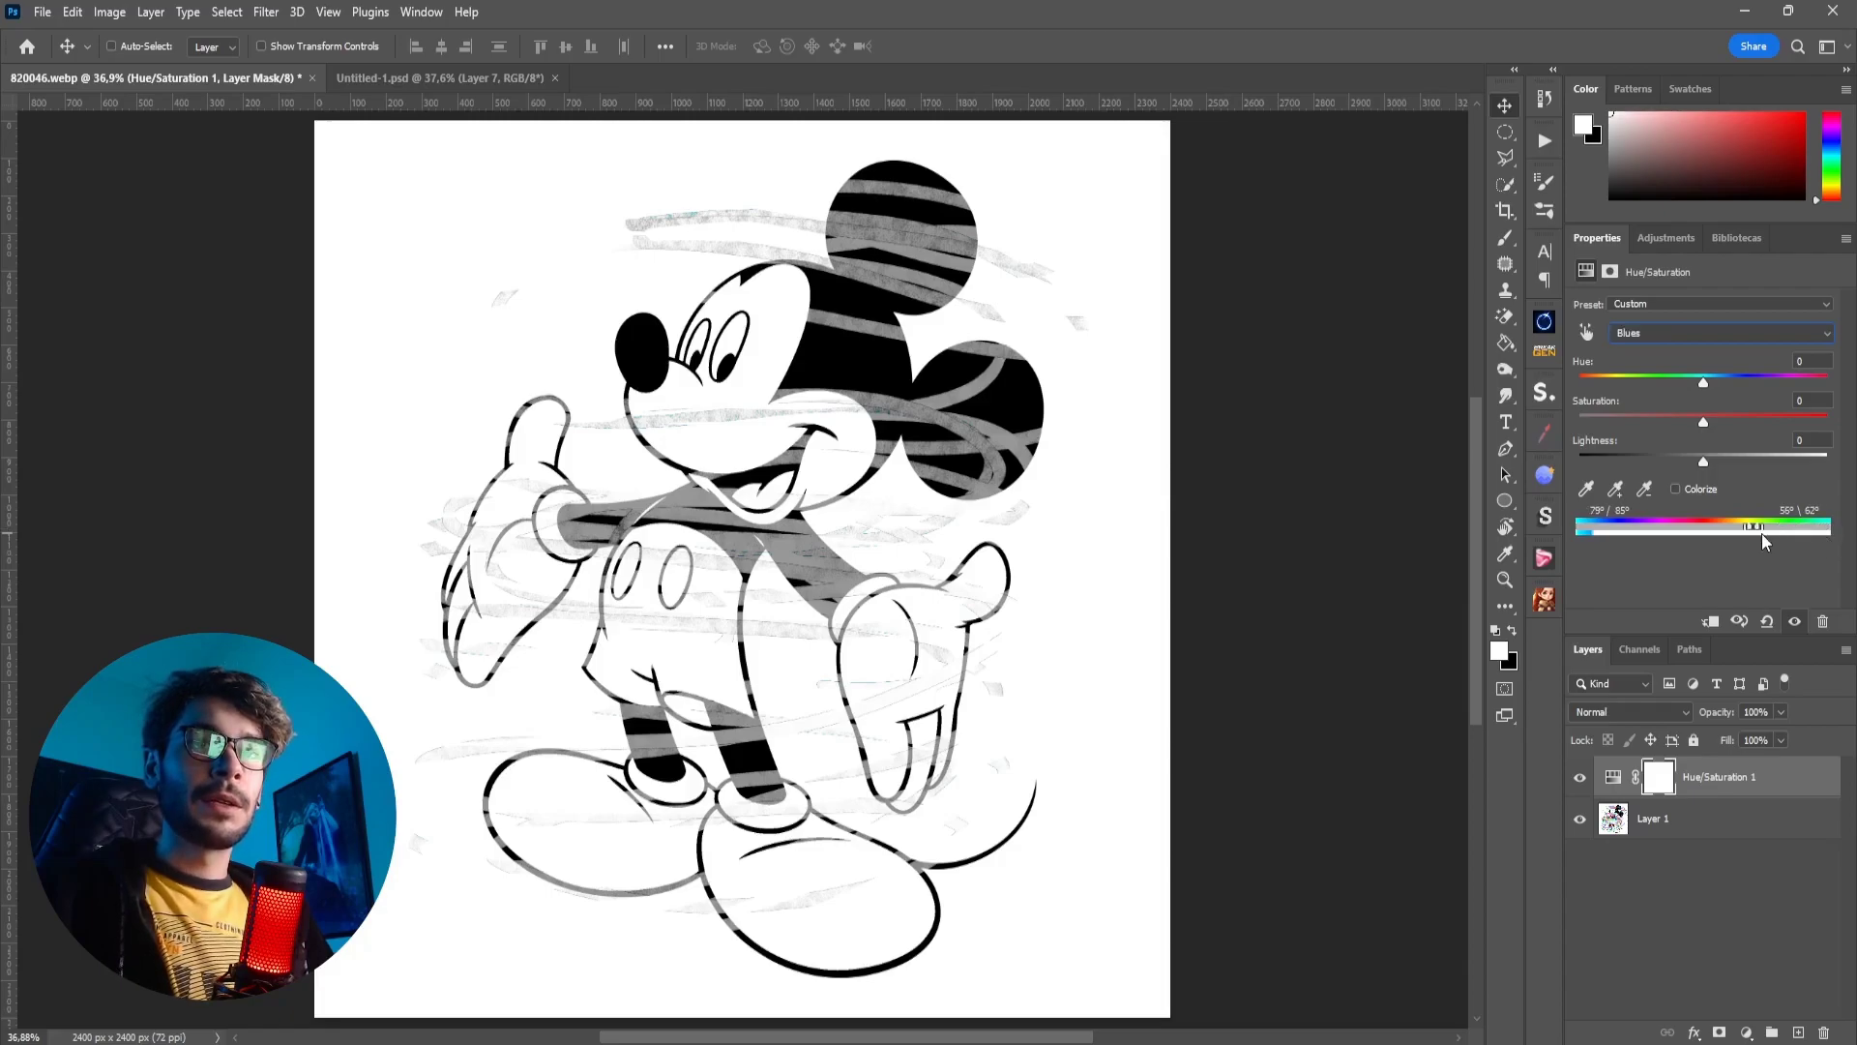
{"action": "left_click_drag", "start_coordinate": [1704, 461], "coordinate": [1850, 466]}
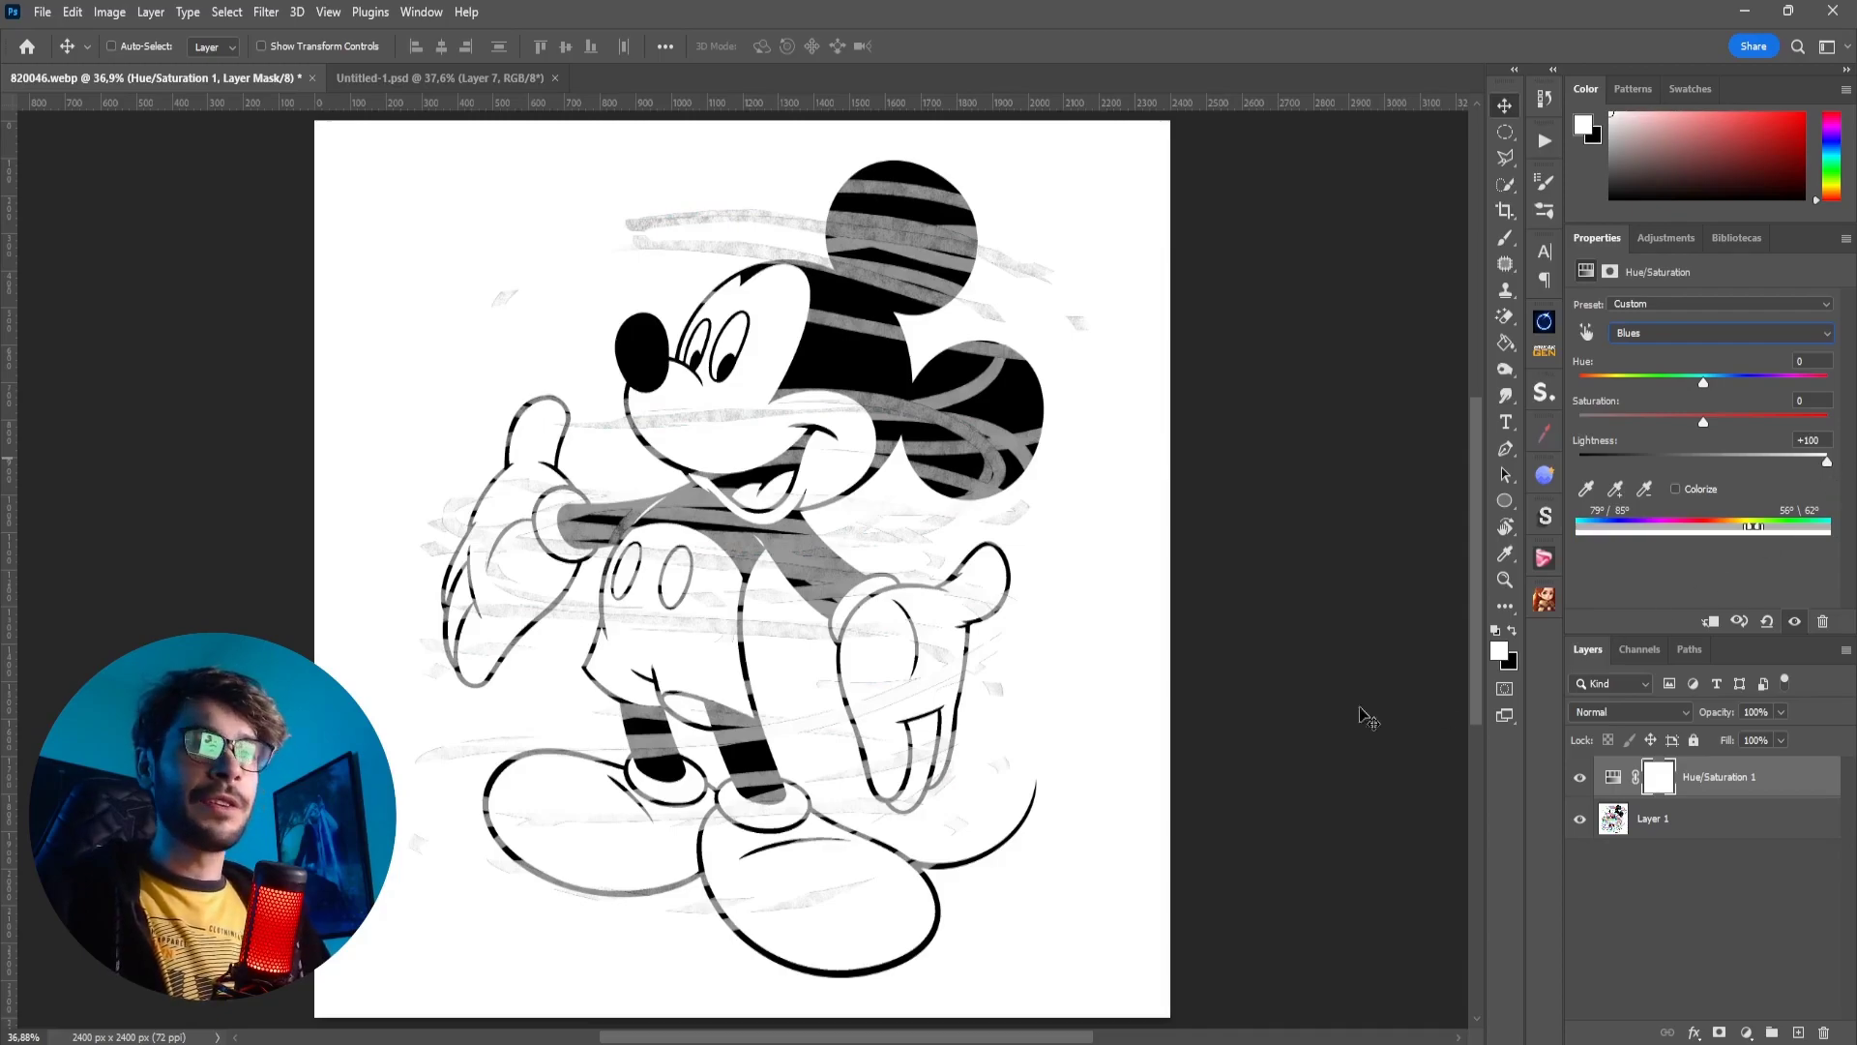
Step: Compare the drawing with the Hue/Saturation adjustment hidden and shown
{"action": "left_click", "coordinate": [1580, 779]}
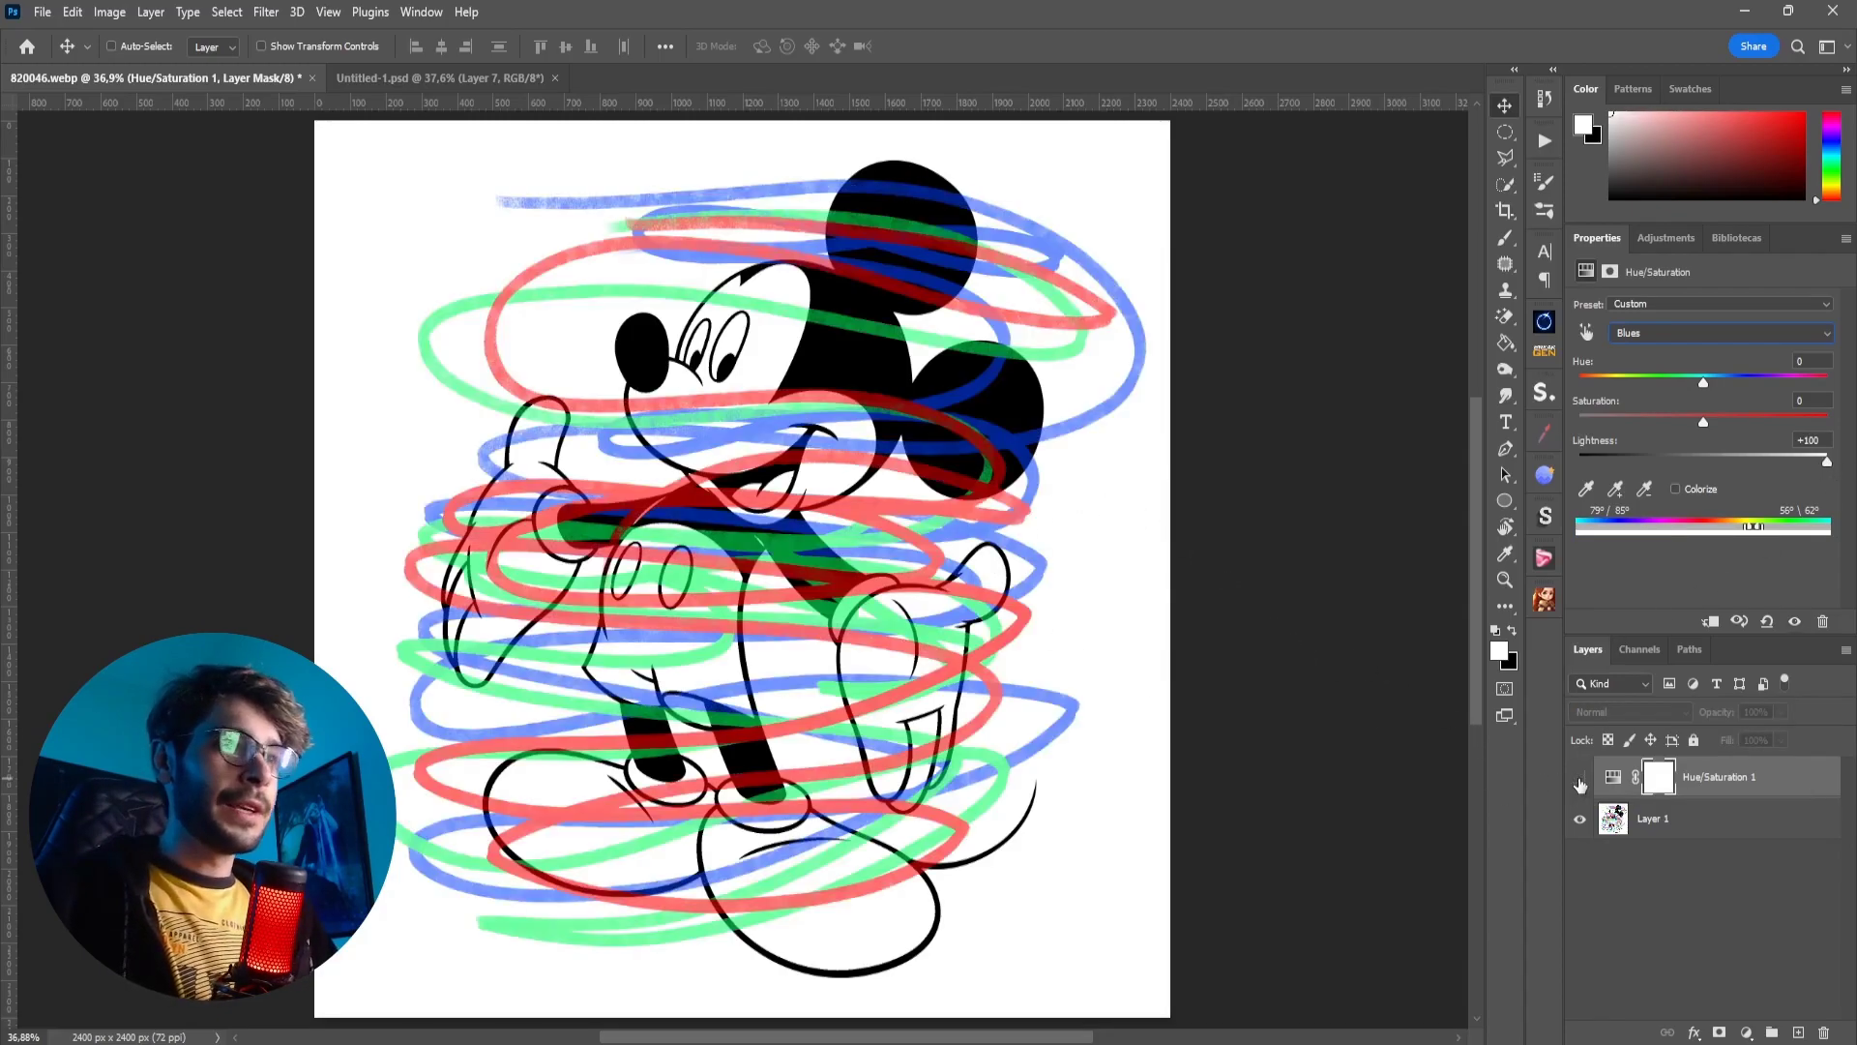
{"action": "left_click", "coordinate": [1580, 779]}
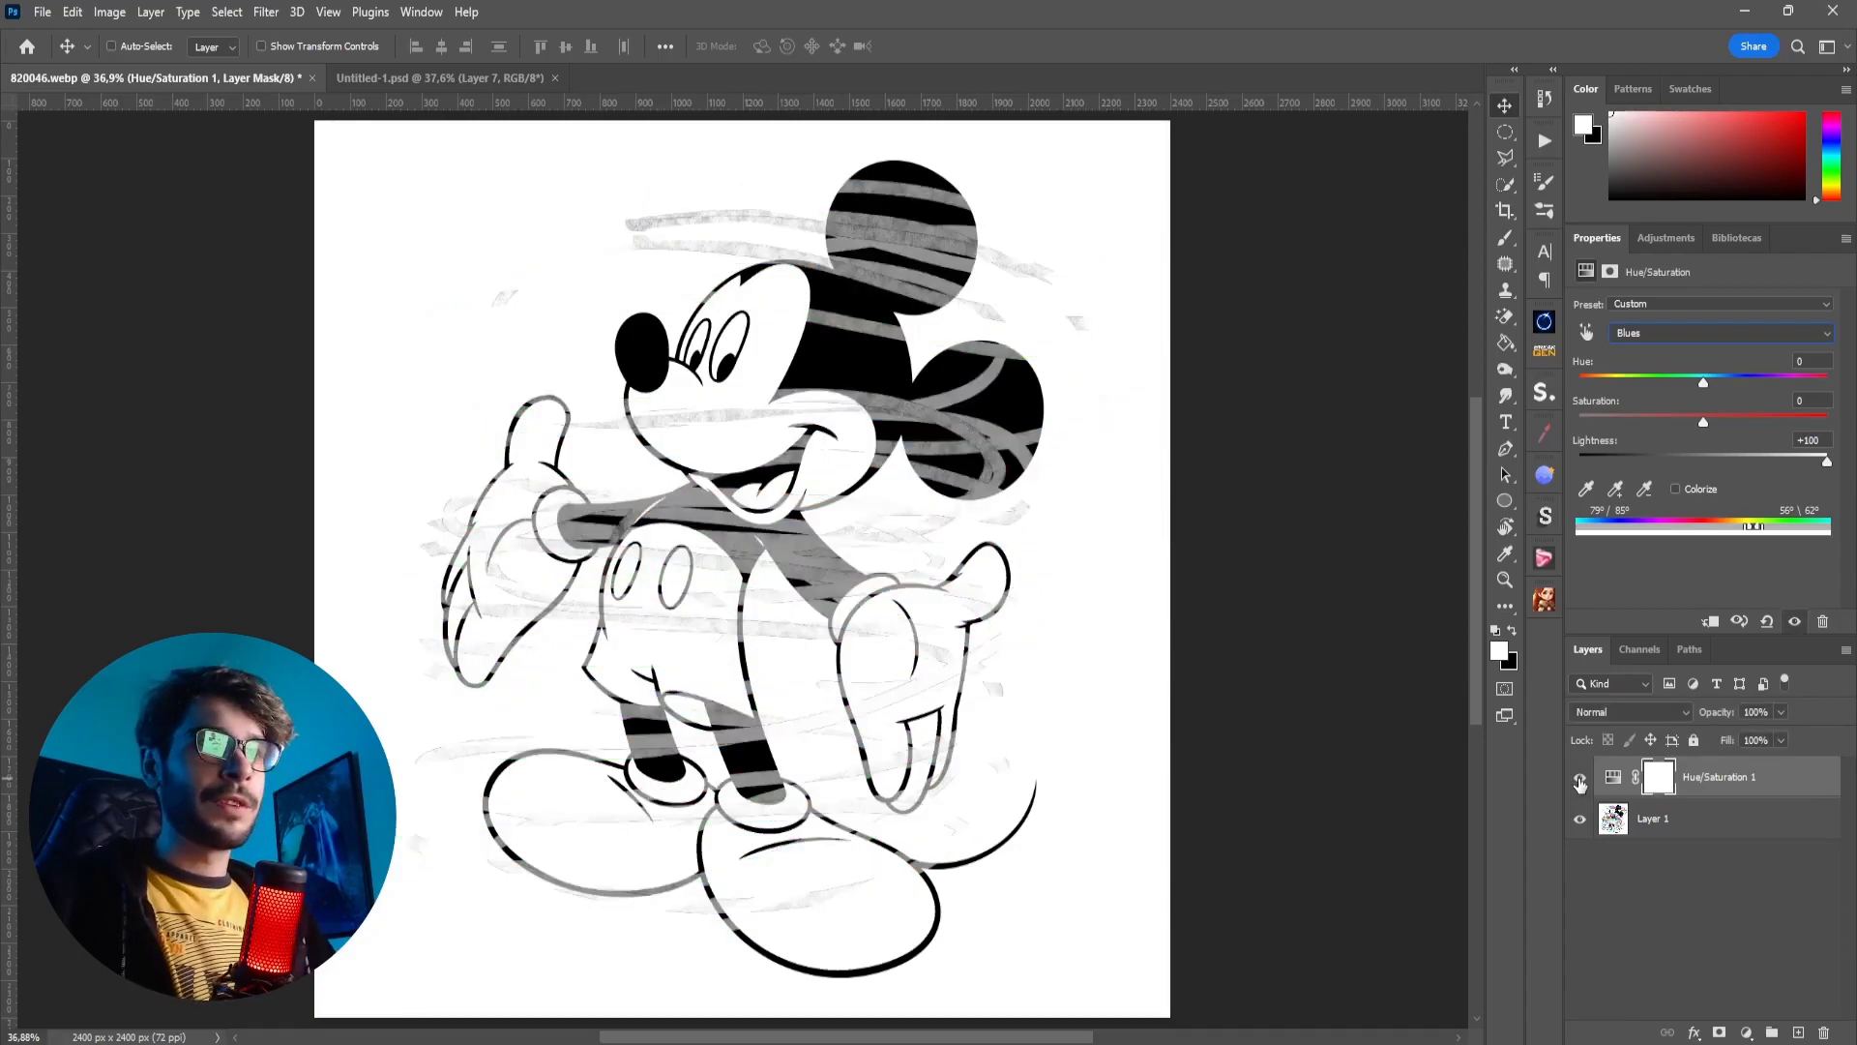
{"action": "left_click", "coordinate": [1580, 780]}
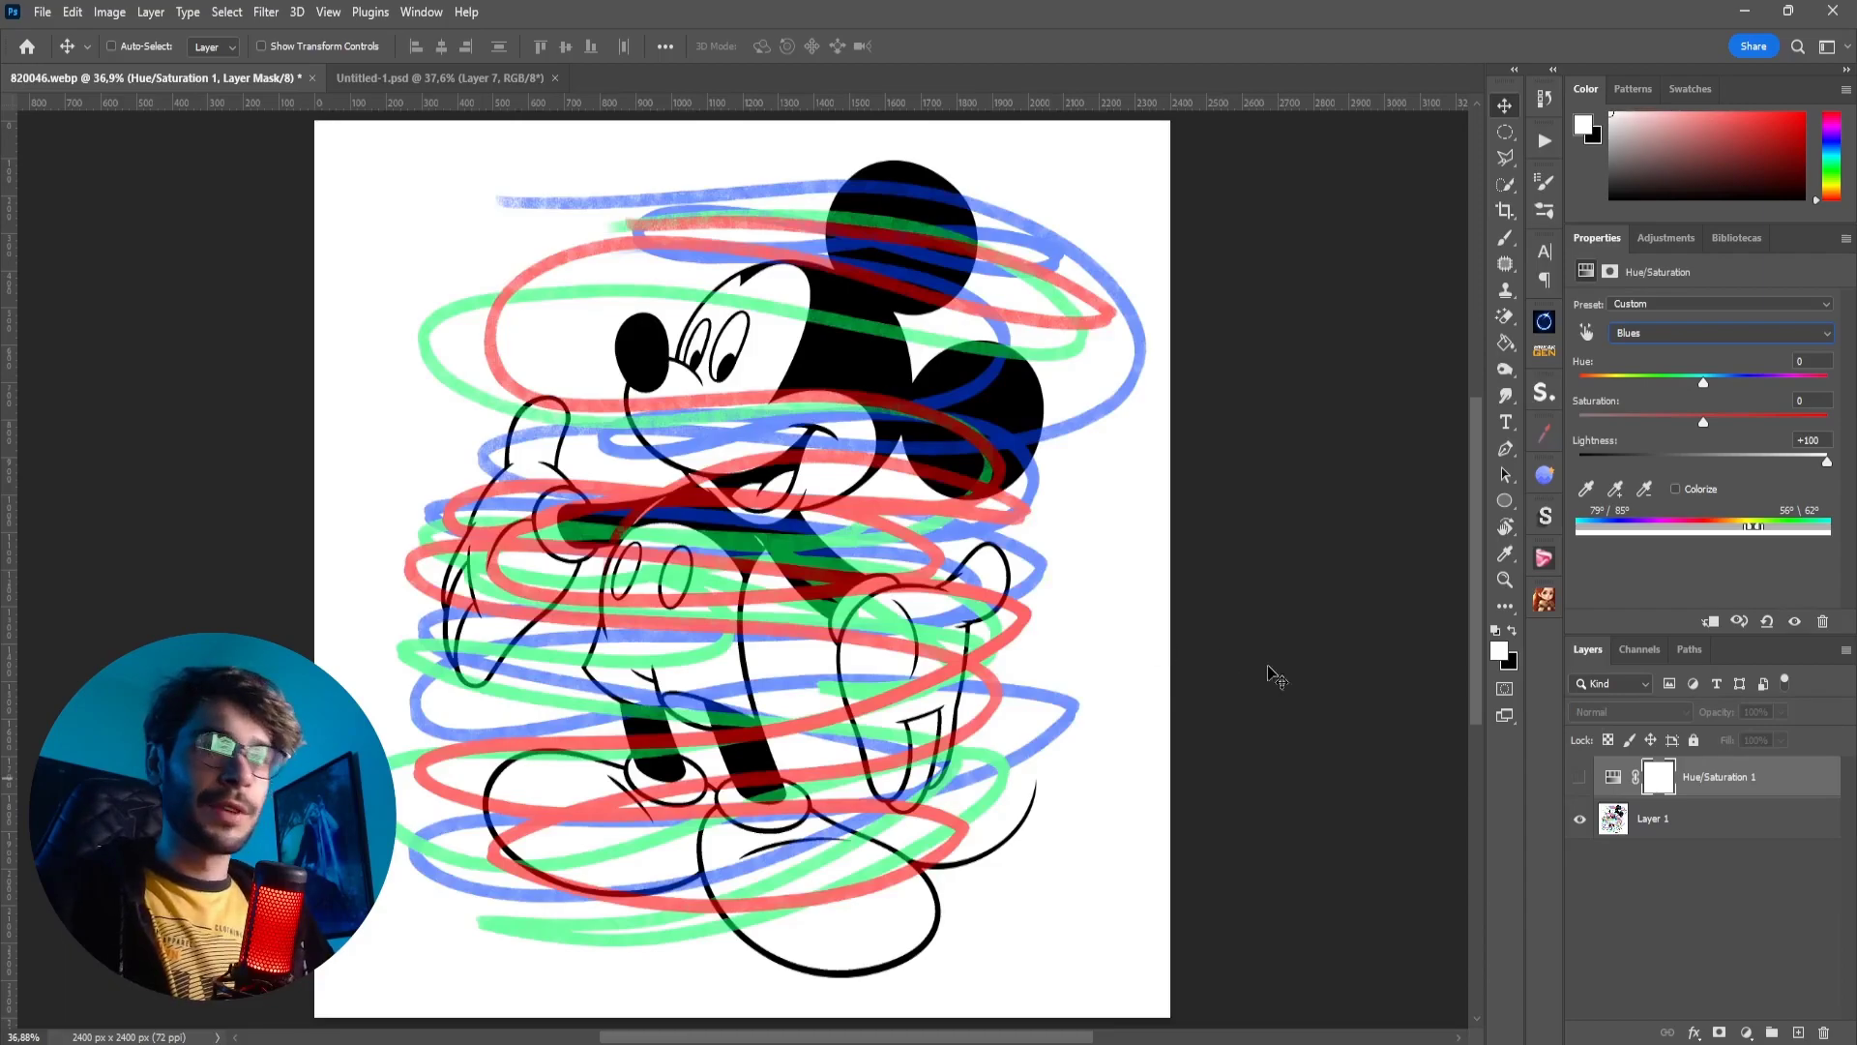
{"action": "left_click", "coordinate": [1579, 786]}
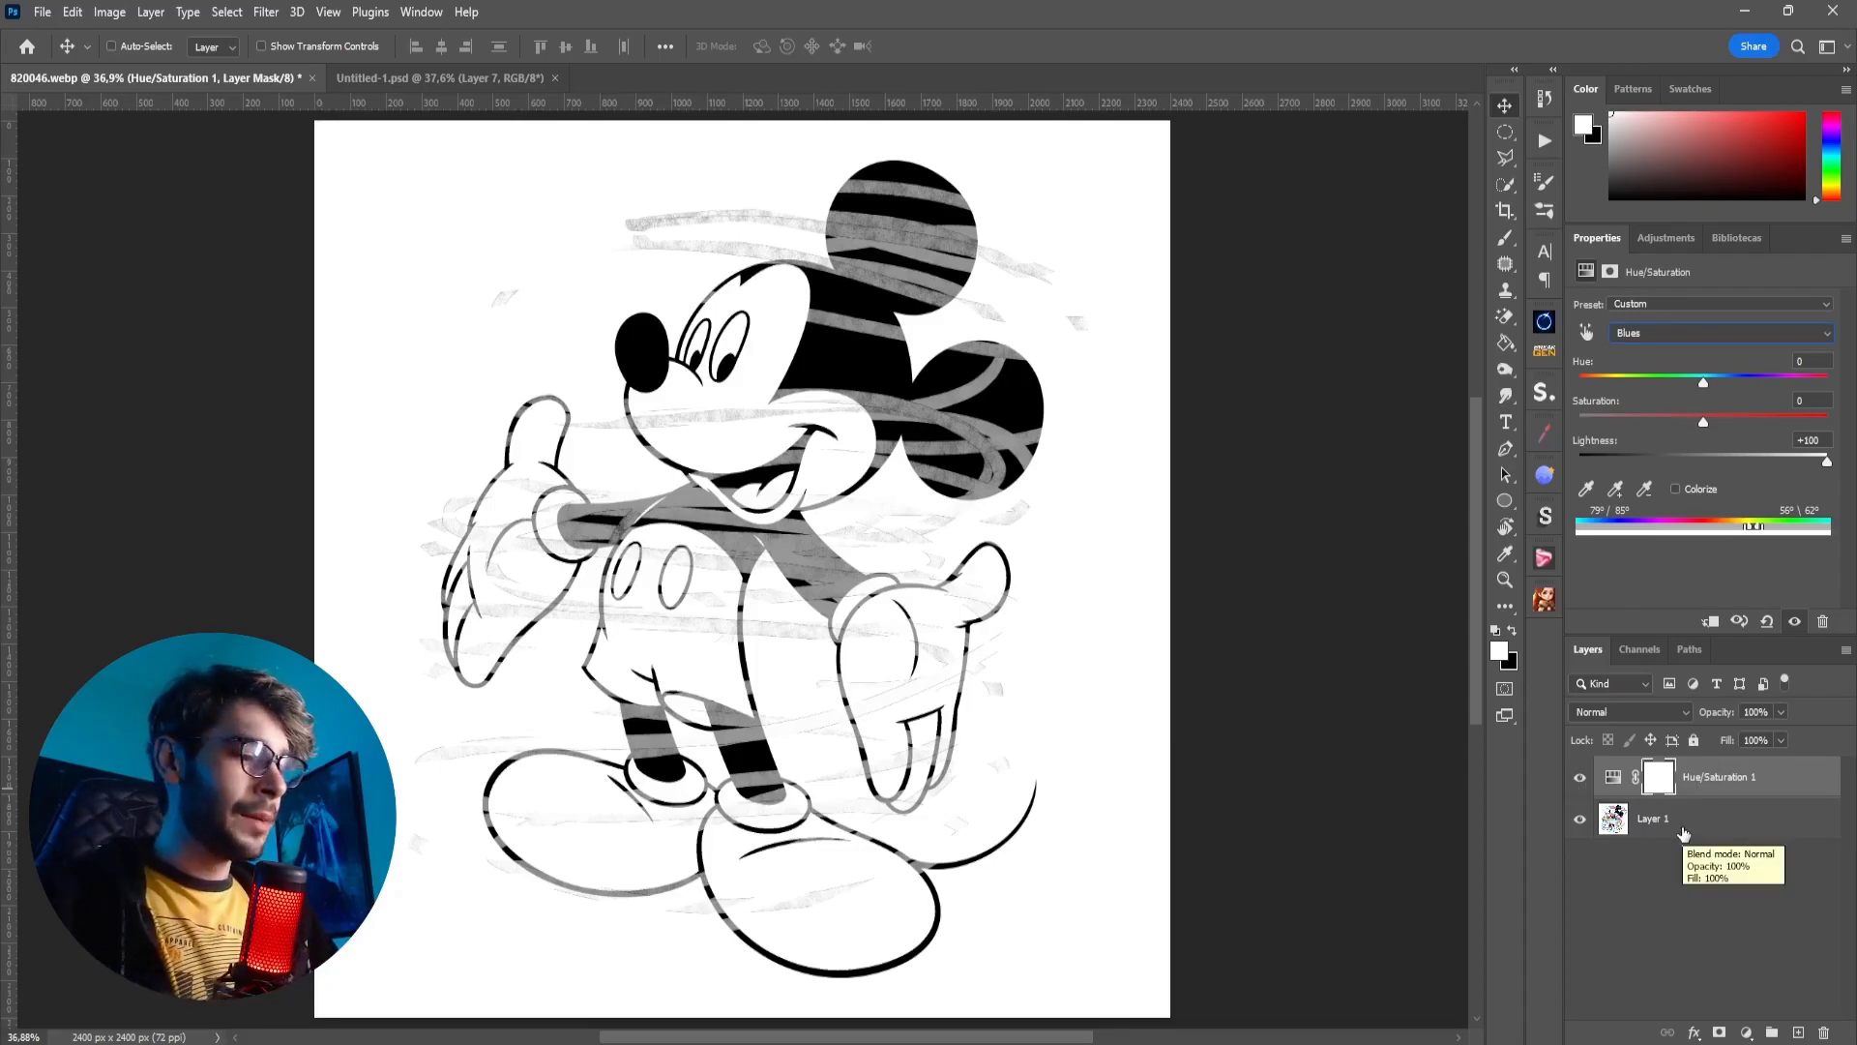
Step: Stamp all visible layers into a new merged layer on top
{"action": "key", "text": "ctrl"}
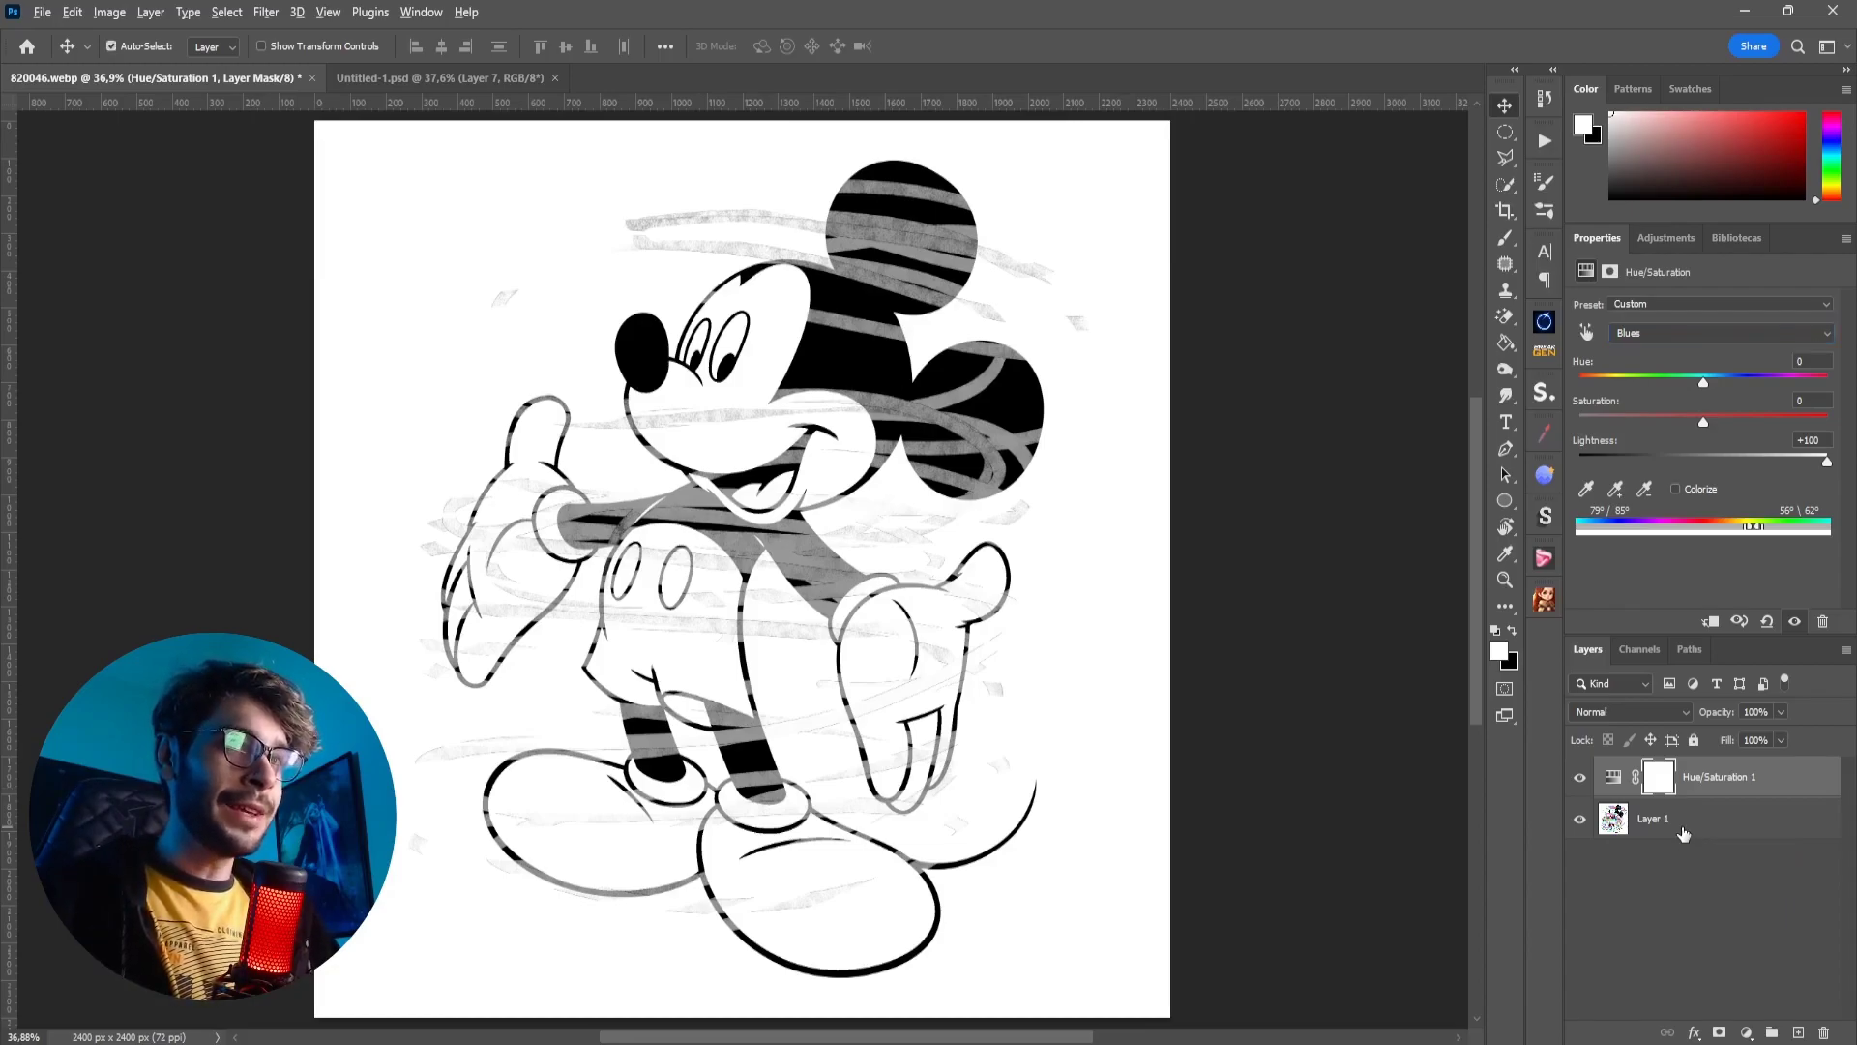
{"action": "key", "text": "ctrl+shift+alt+e"}
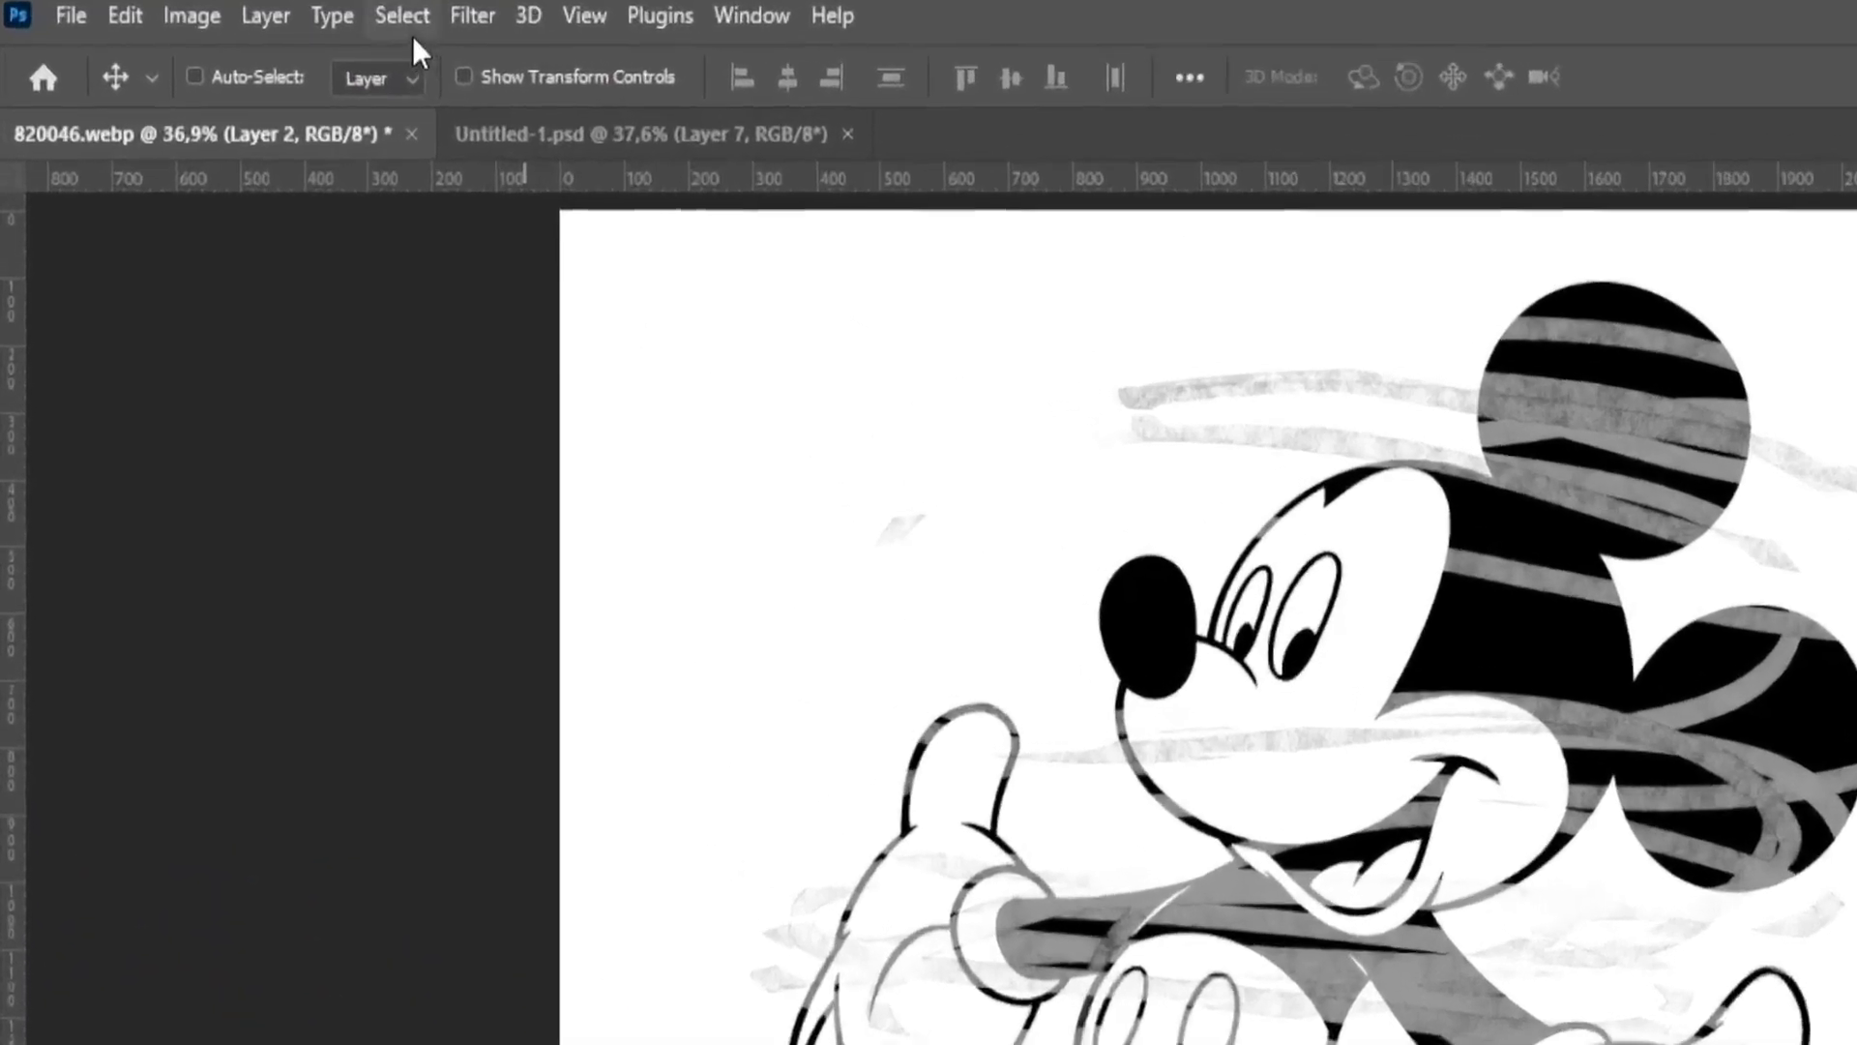
Step: Start a Color Range selection of the Shadows with a Grayscale selection preview
{"action": "left_click", "coordinate": [229, 13]}
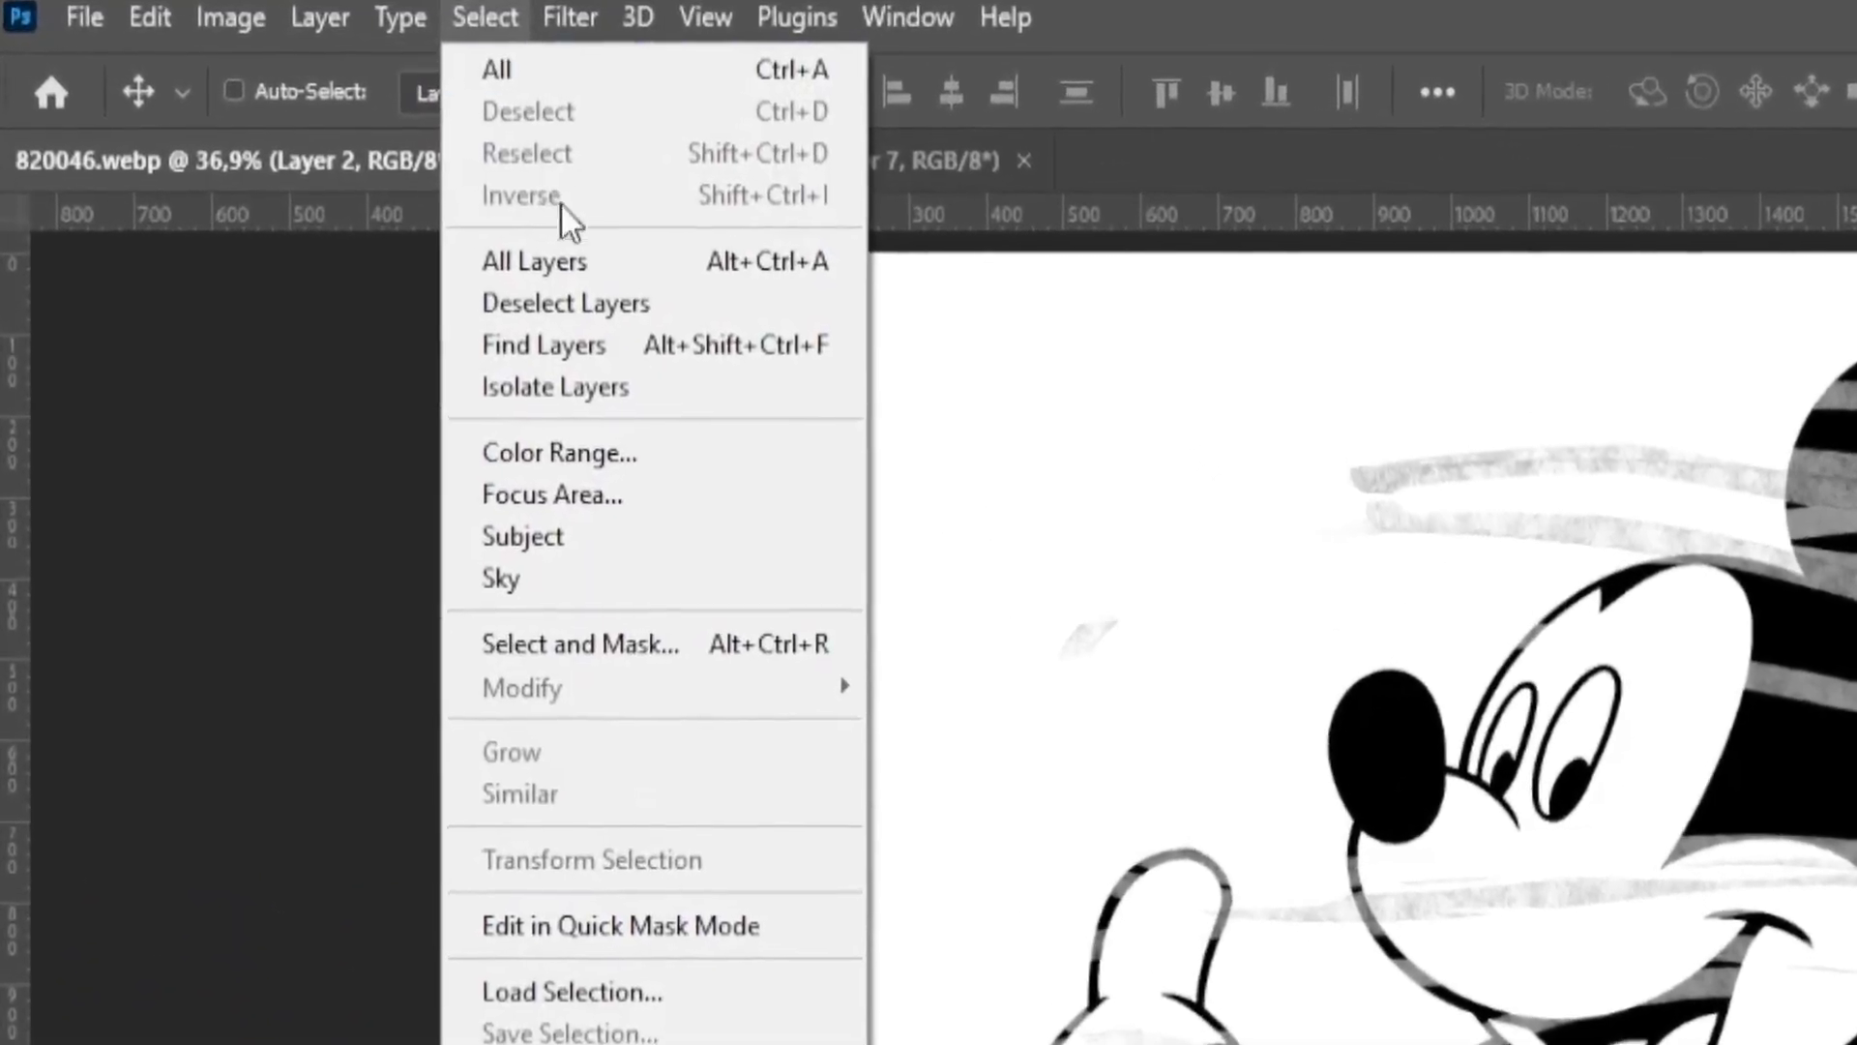
{"action": "left_click", "coordinate": [579, 451]}
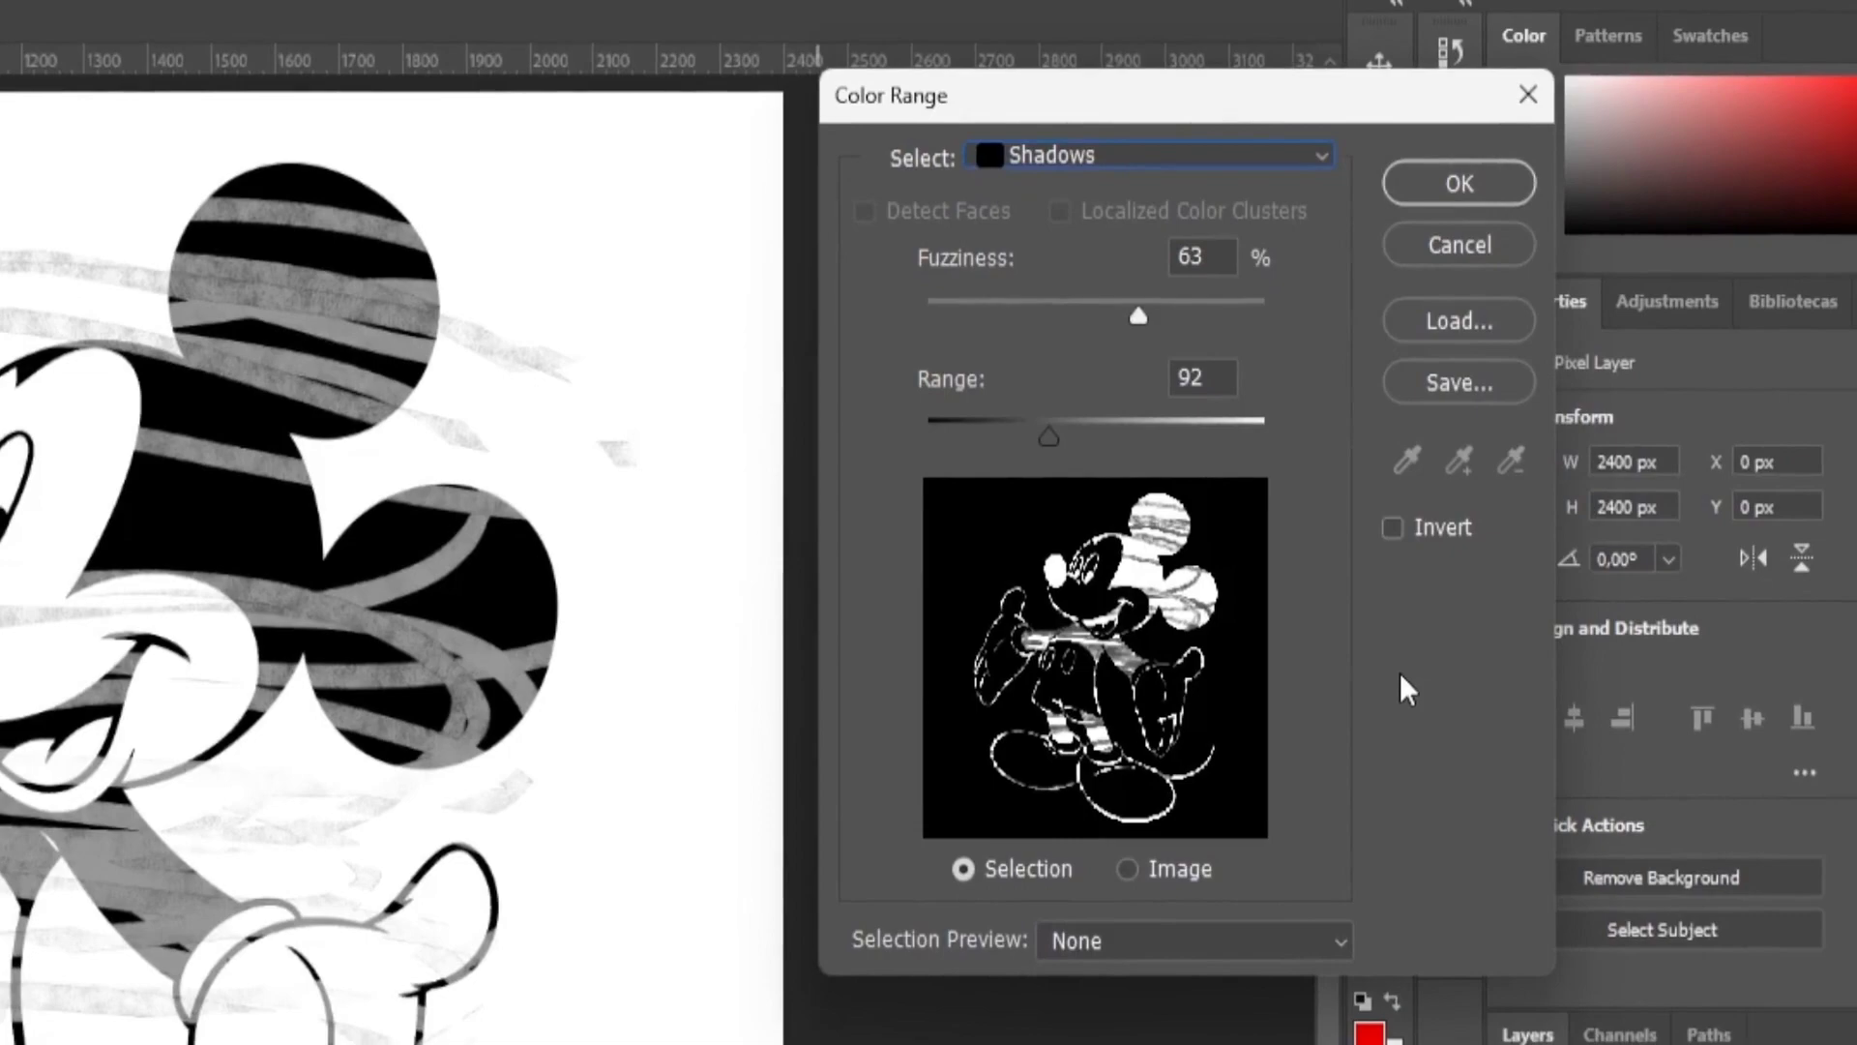
{"action": "left_click", "coordinate": [1017, 147]}
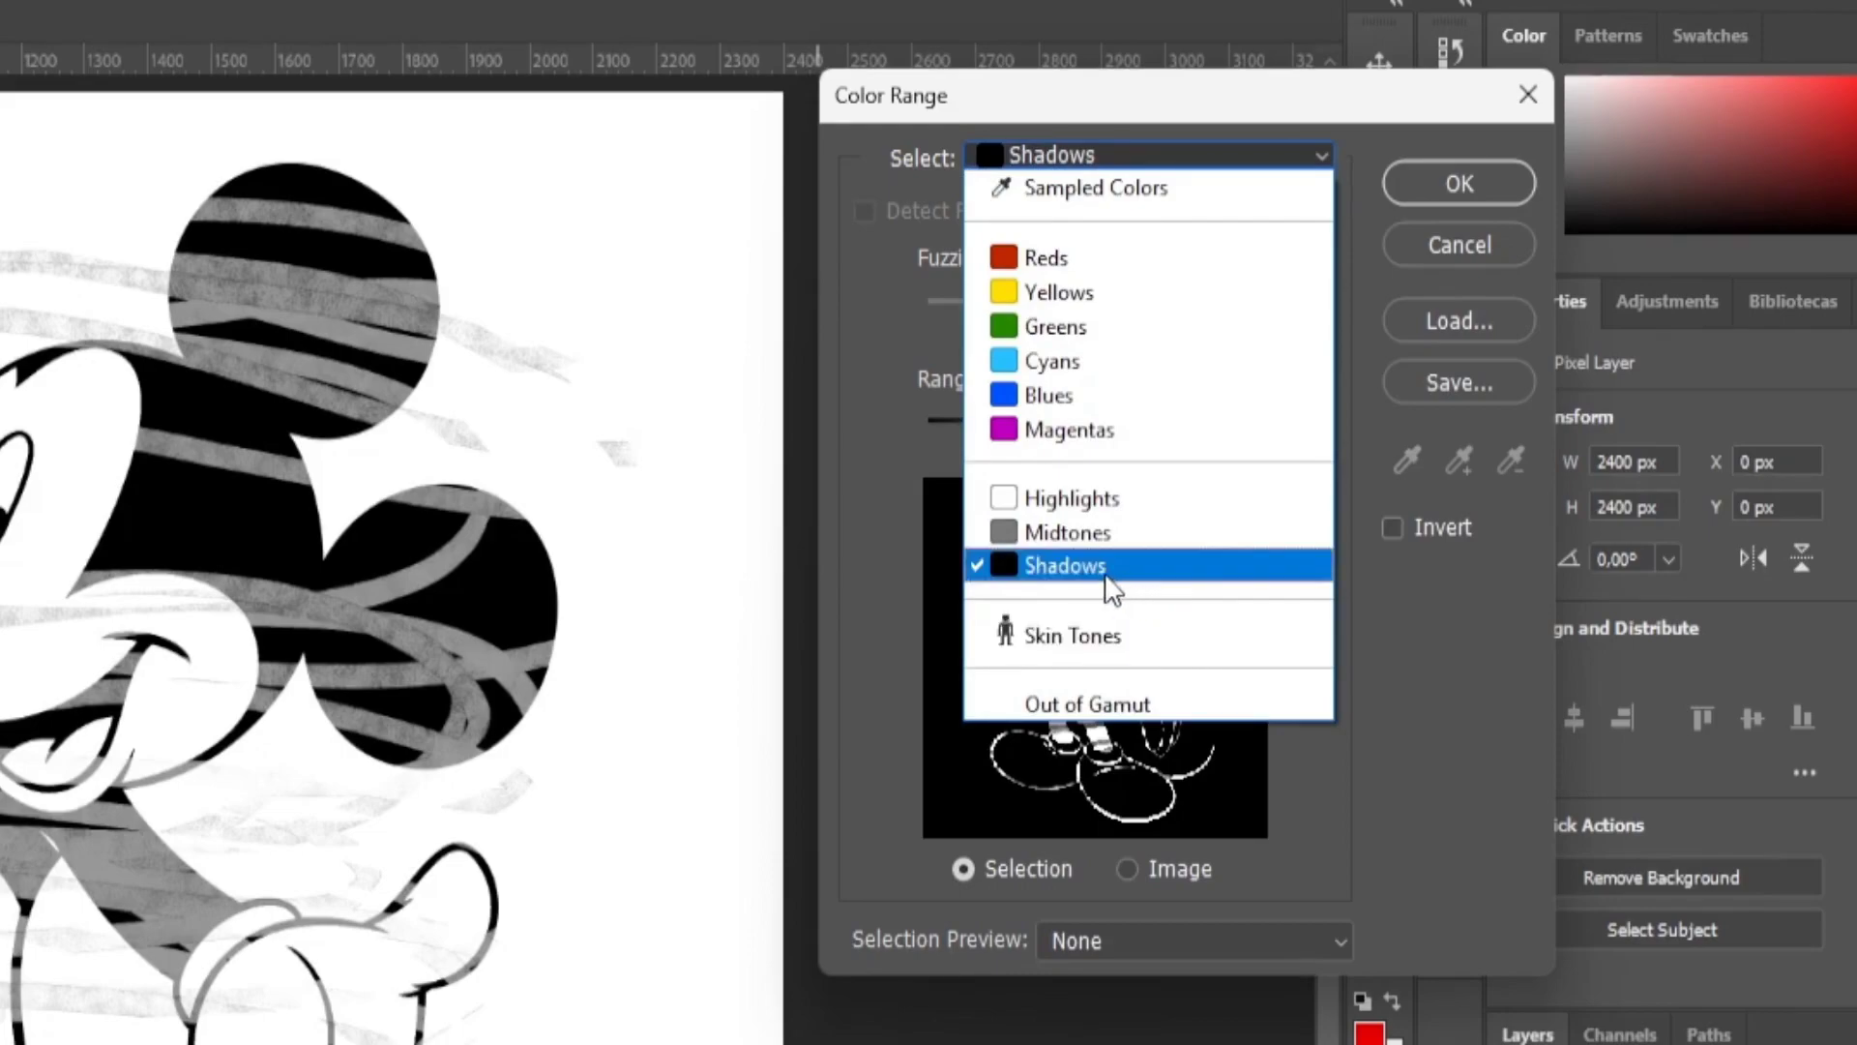
{"action": "left_click", "coordinate": [1098, 586]}
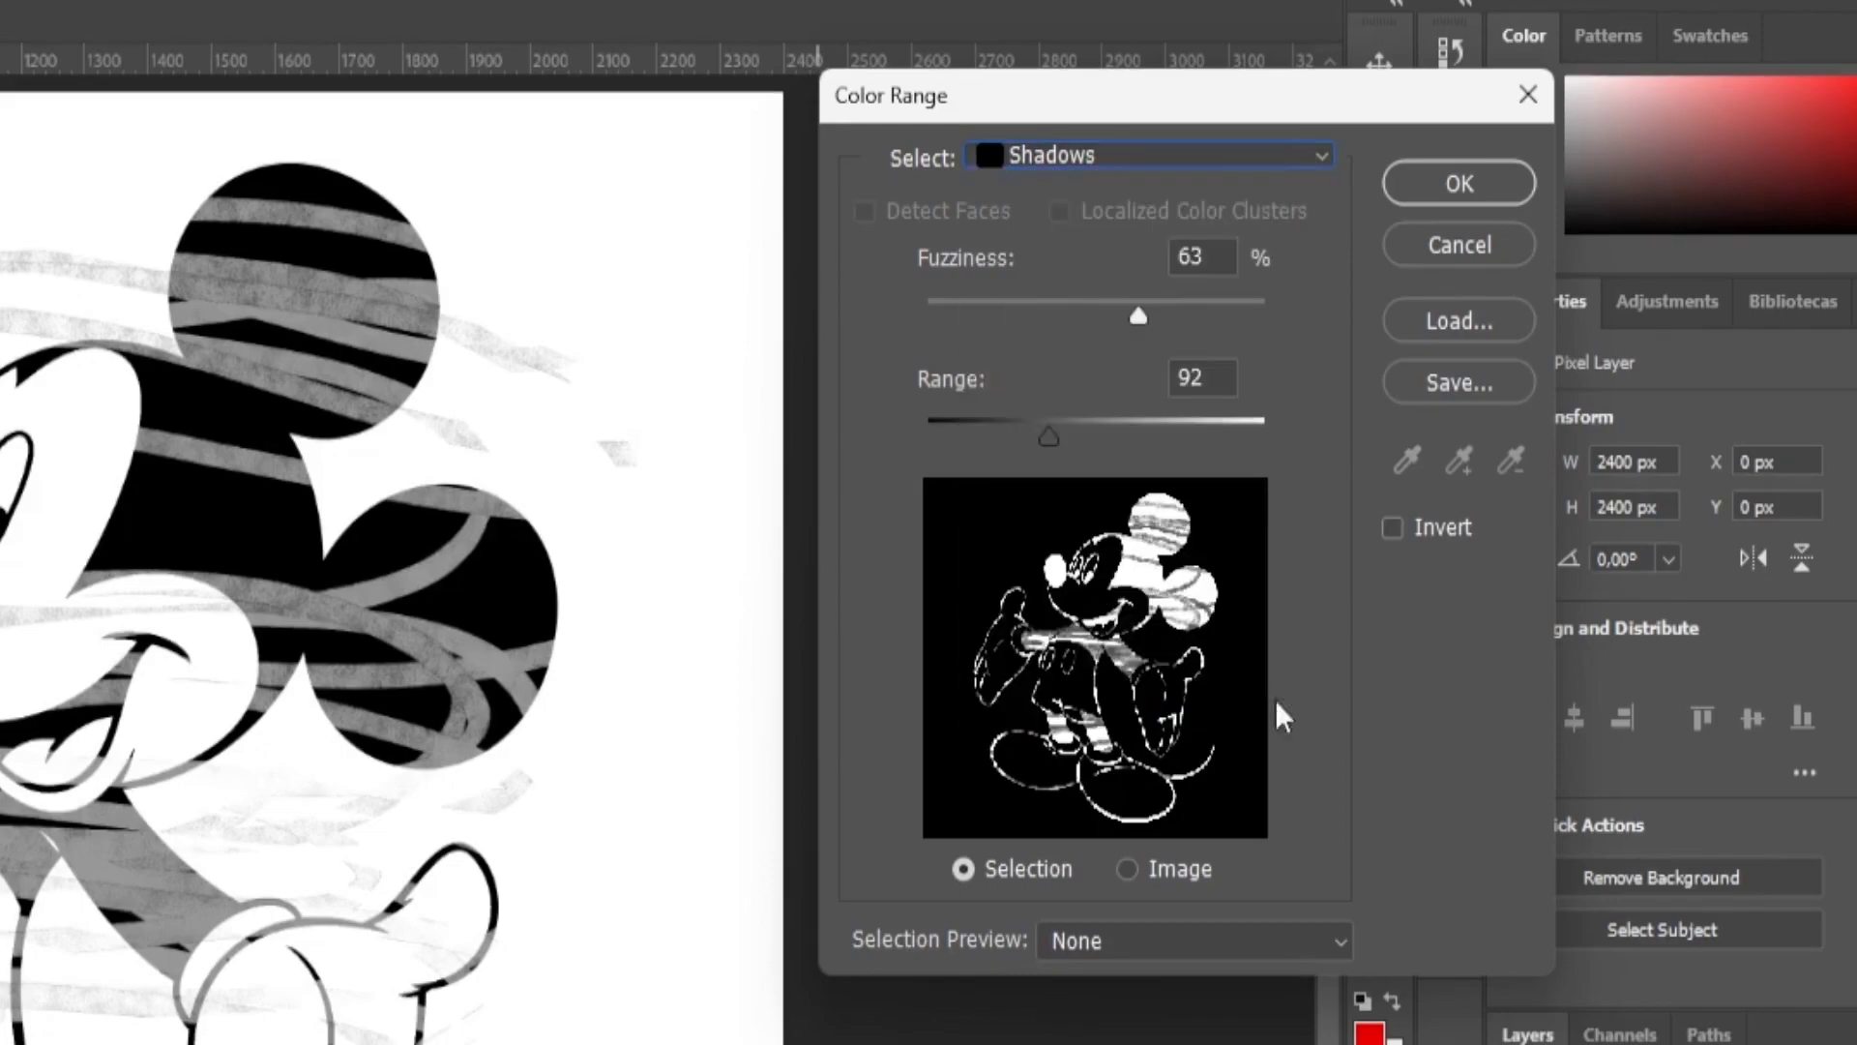
{"action": "left_click", "coordinate": [1118, 943]}
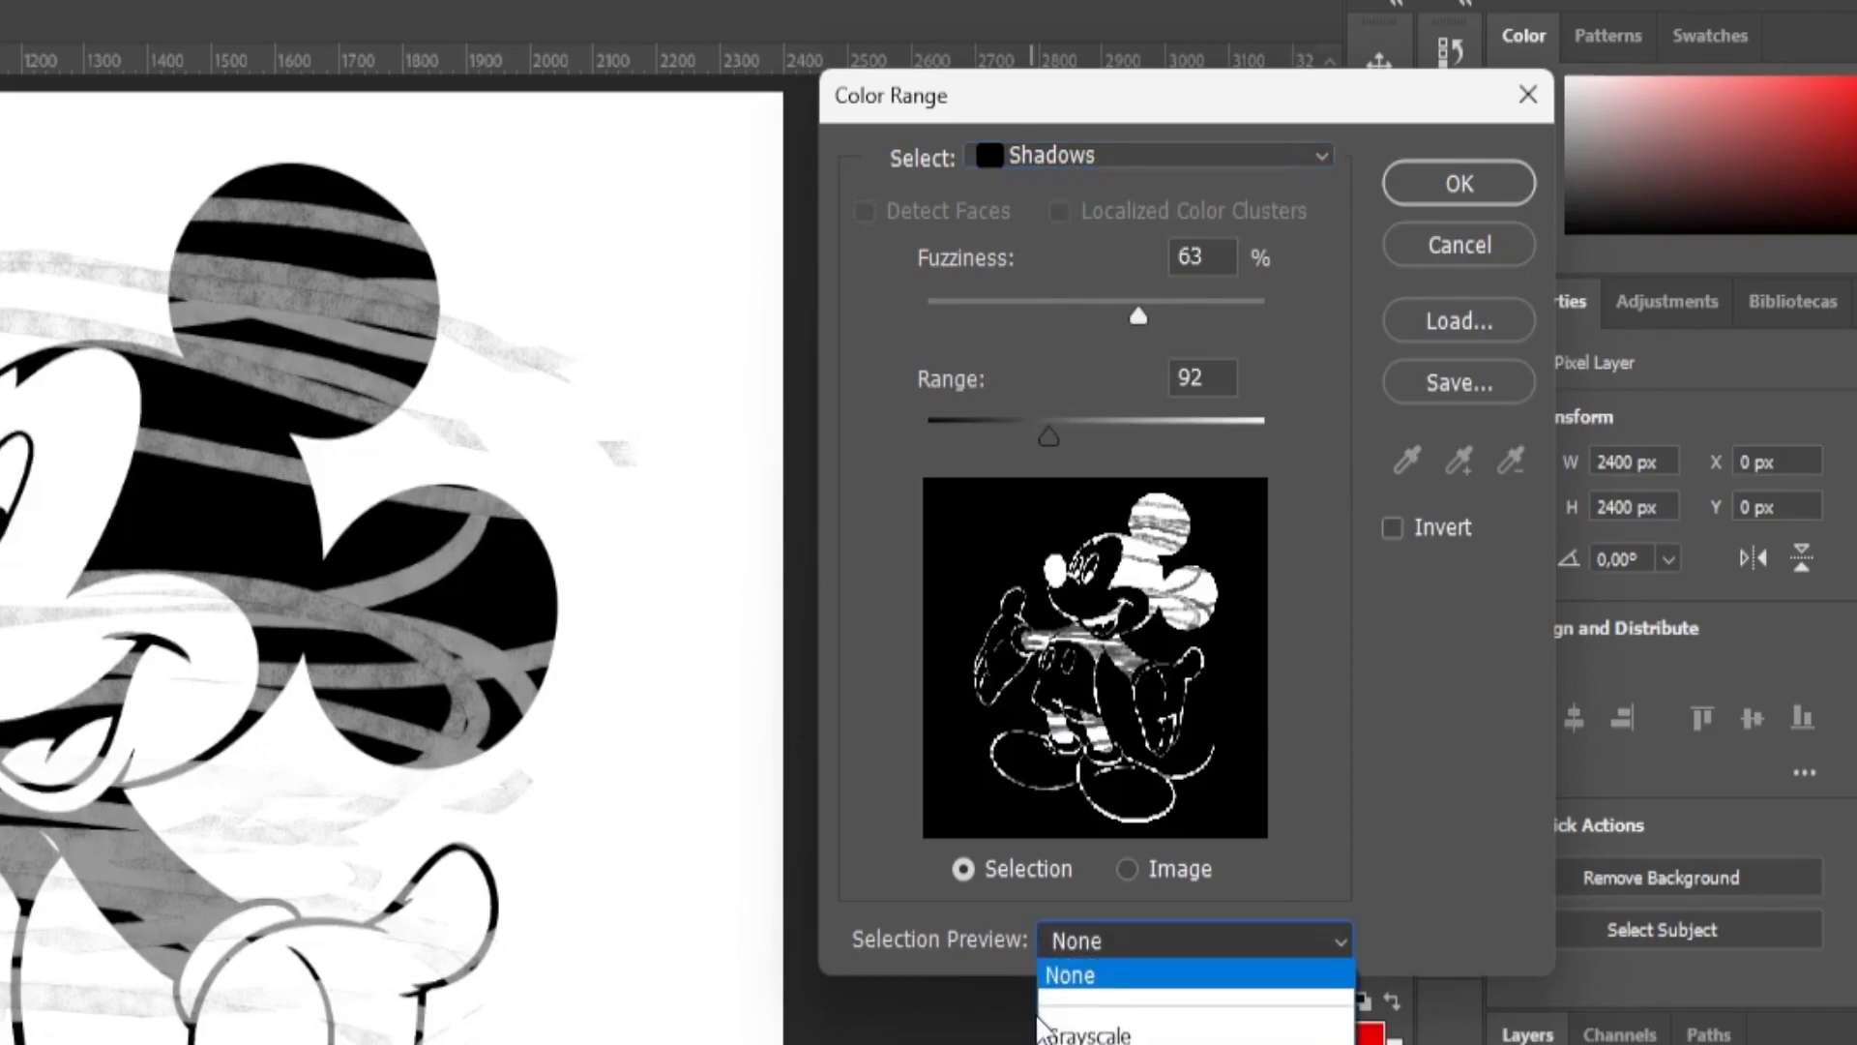
{"action": "left_click", "coordinate": [1083, 1031]}
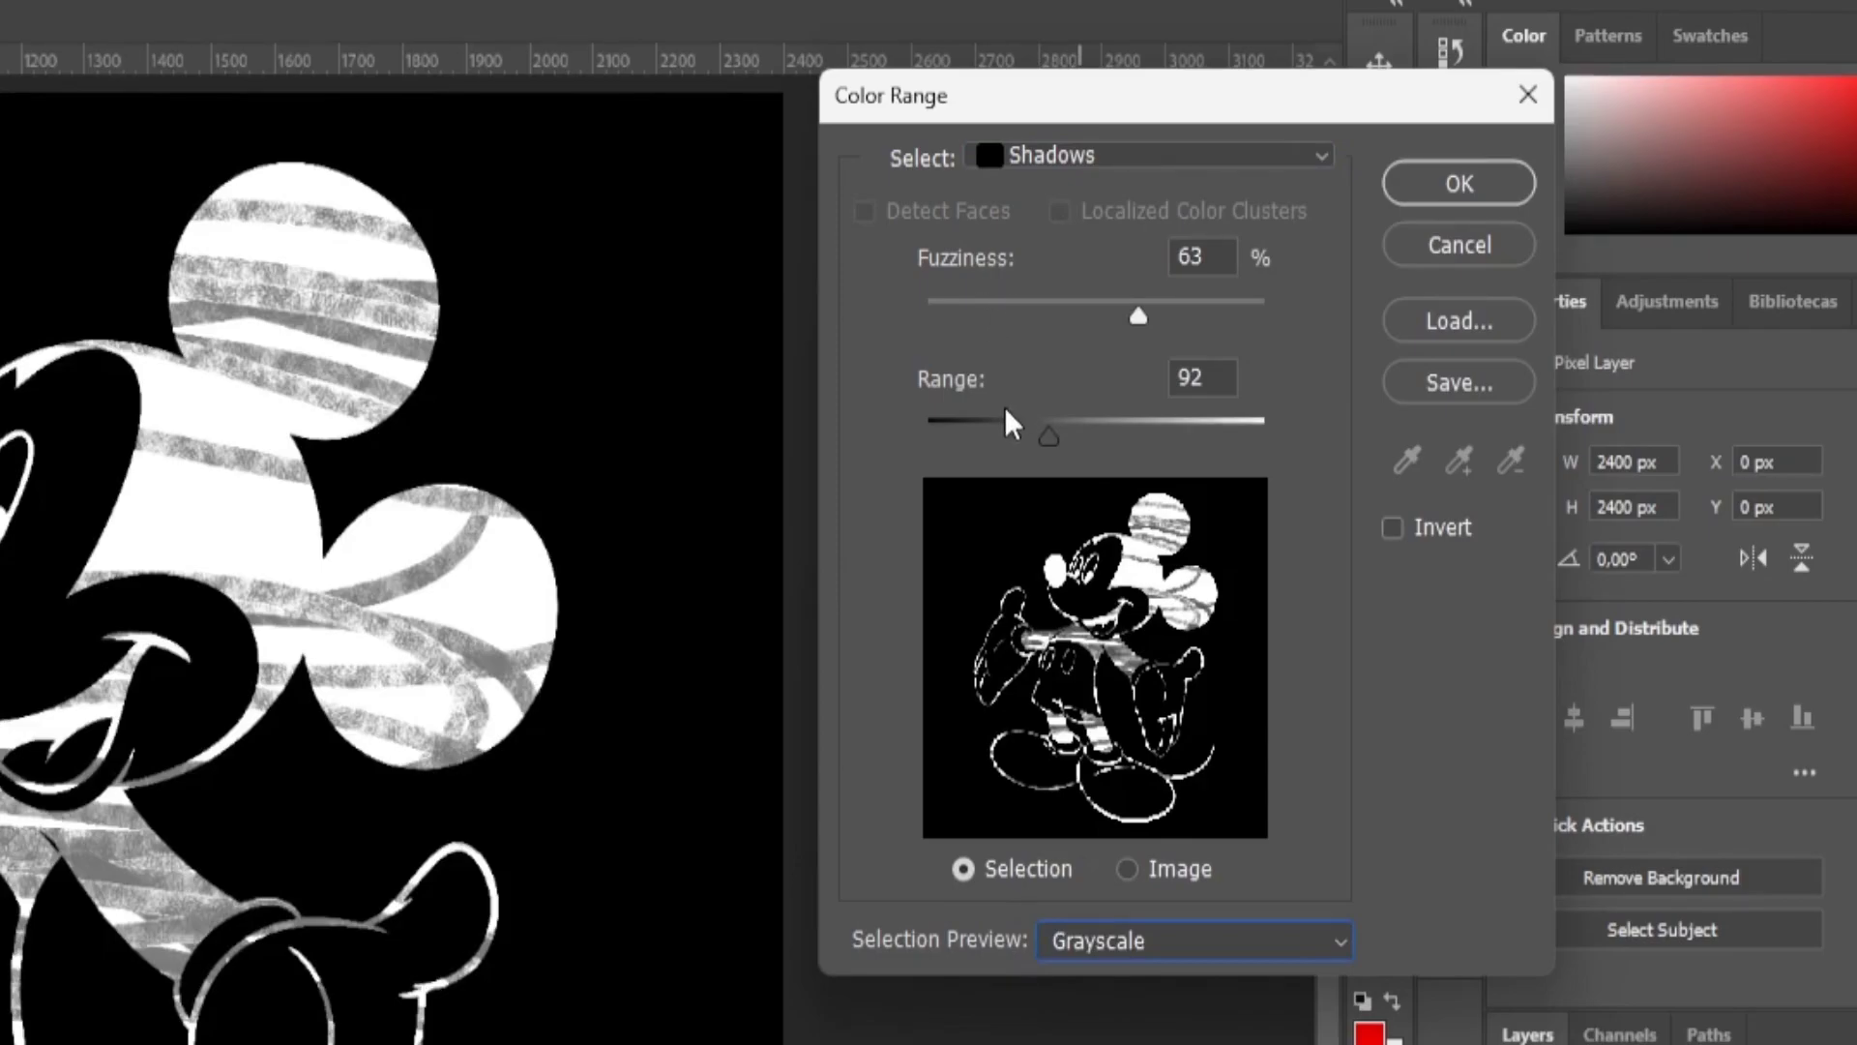
Step: Try a fuzziness of 0% and a range of 154 for the shadow selection
{"action": "left_click", "coordinate": [961, 304]}
{"action": "left_click_drag", "start_coordinate": [960, 312], "coordinate": [903, 310]}
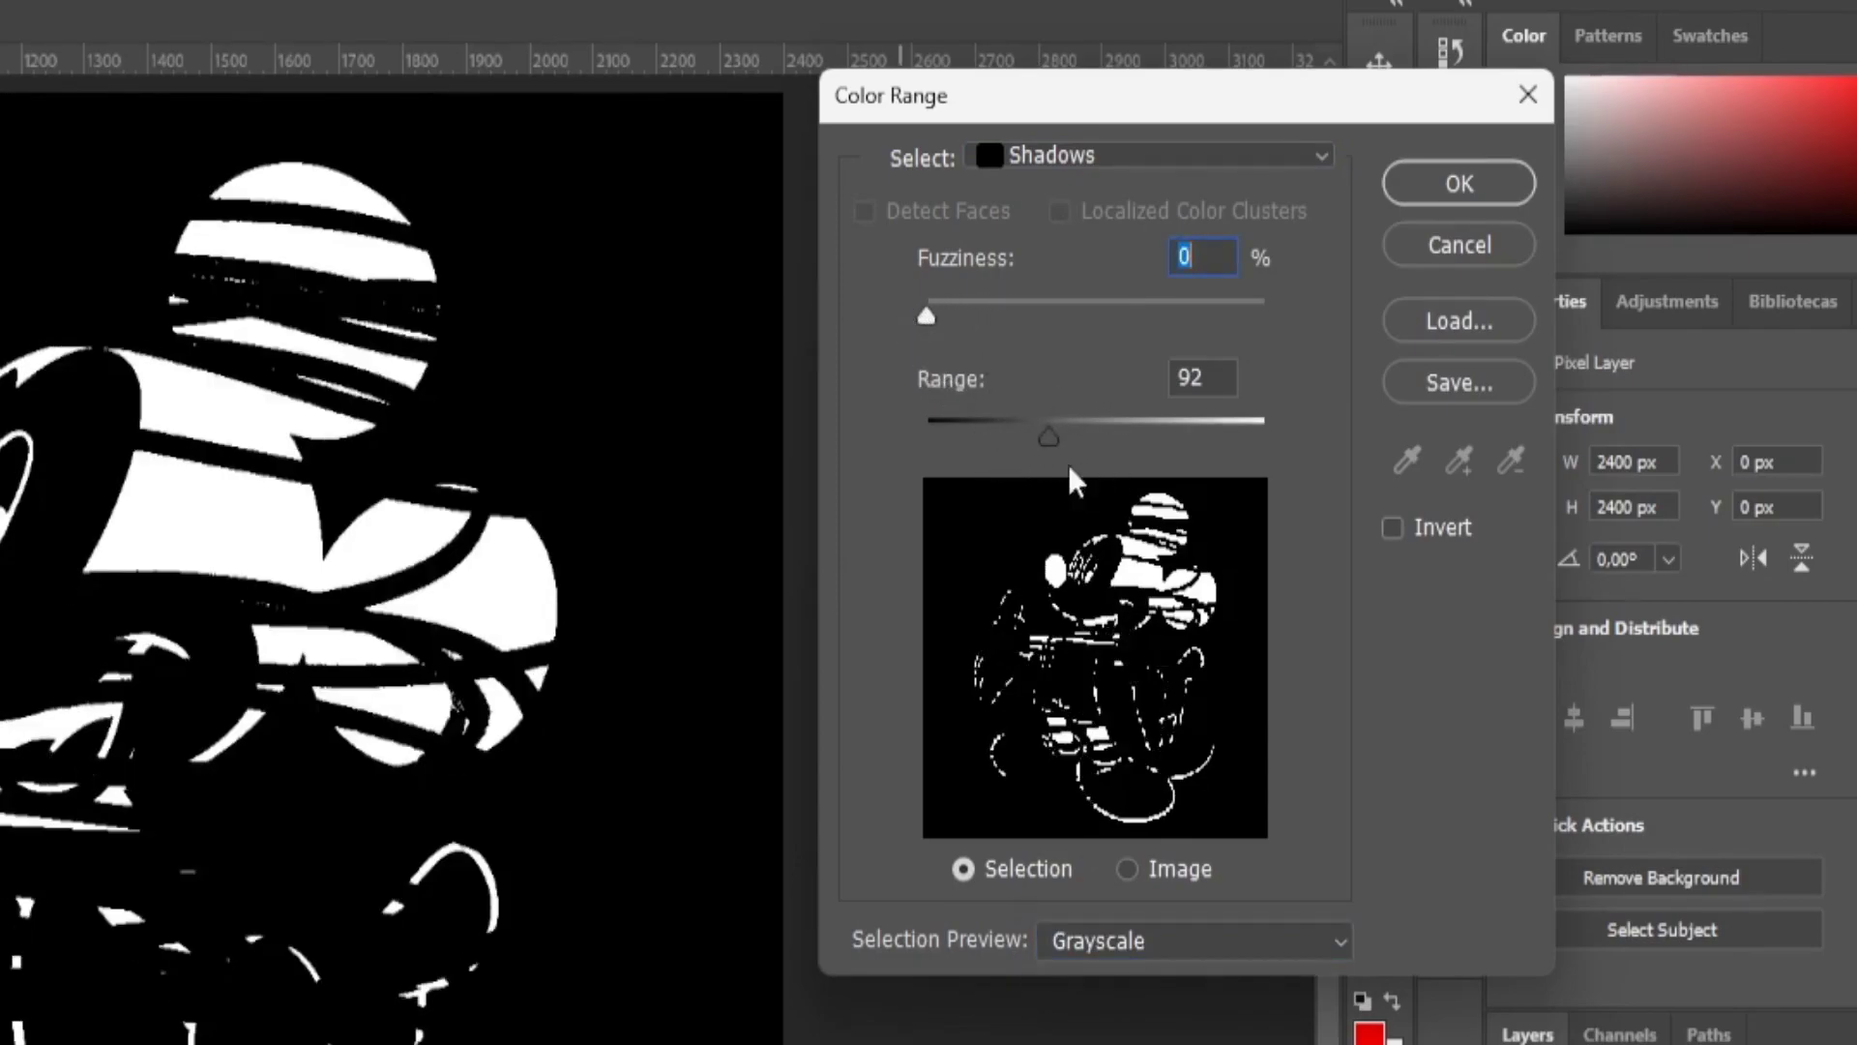
{"action": "left_click_drag", "start_coordinate": [1052, 437], "coordinate": [1128, 448]}
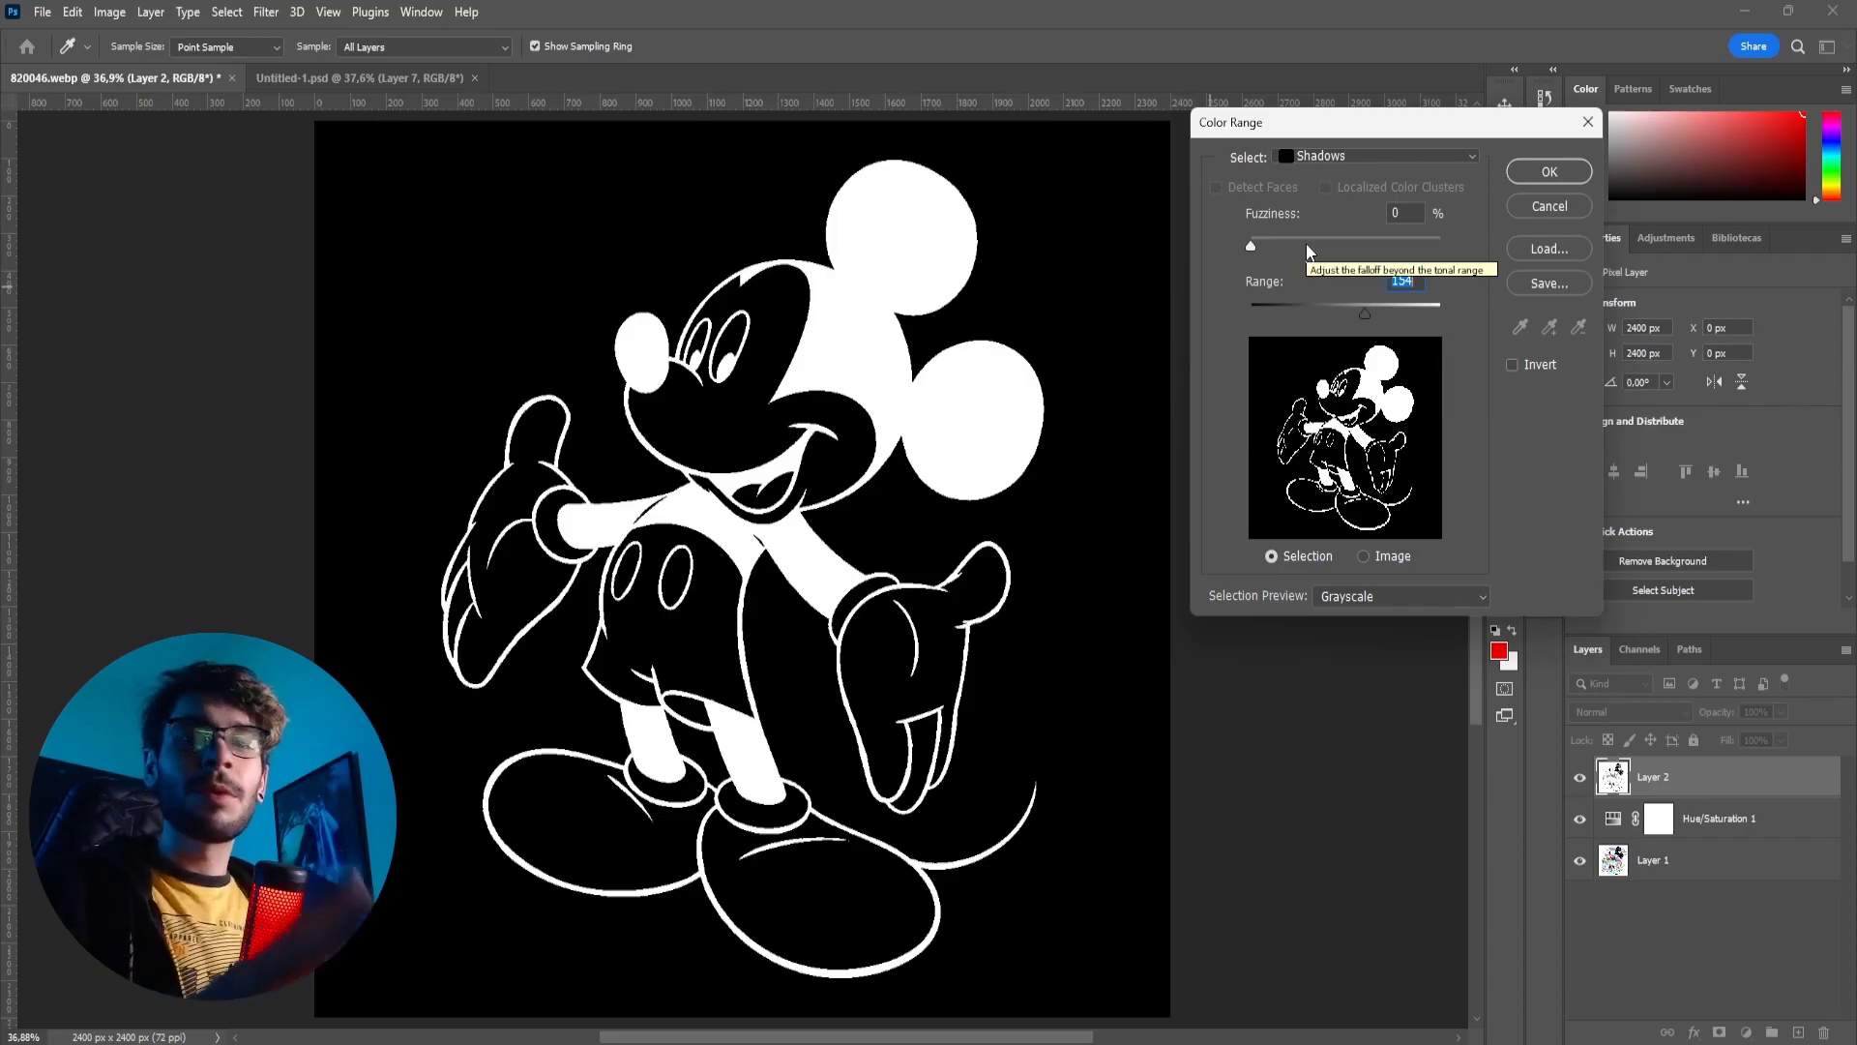
Step: Set the shadow selection's fuzziness to 39% and range to 148, and apply it to select the line art
{"action": "key", "text": "shift+Tab"}
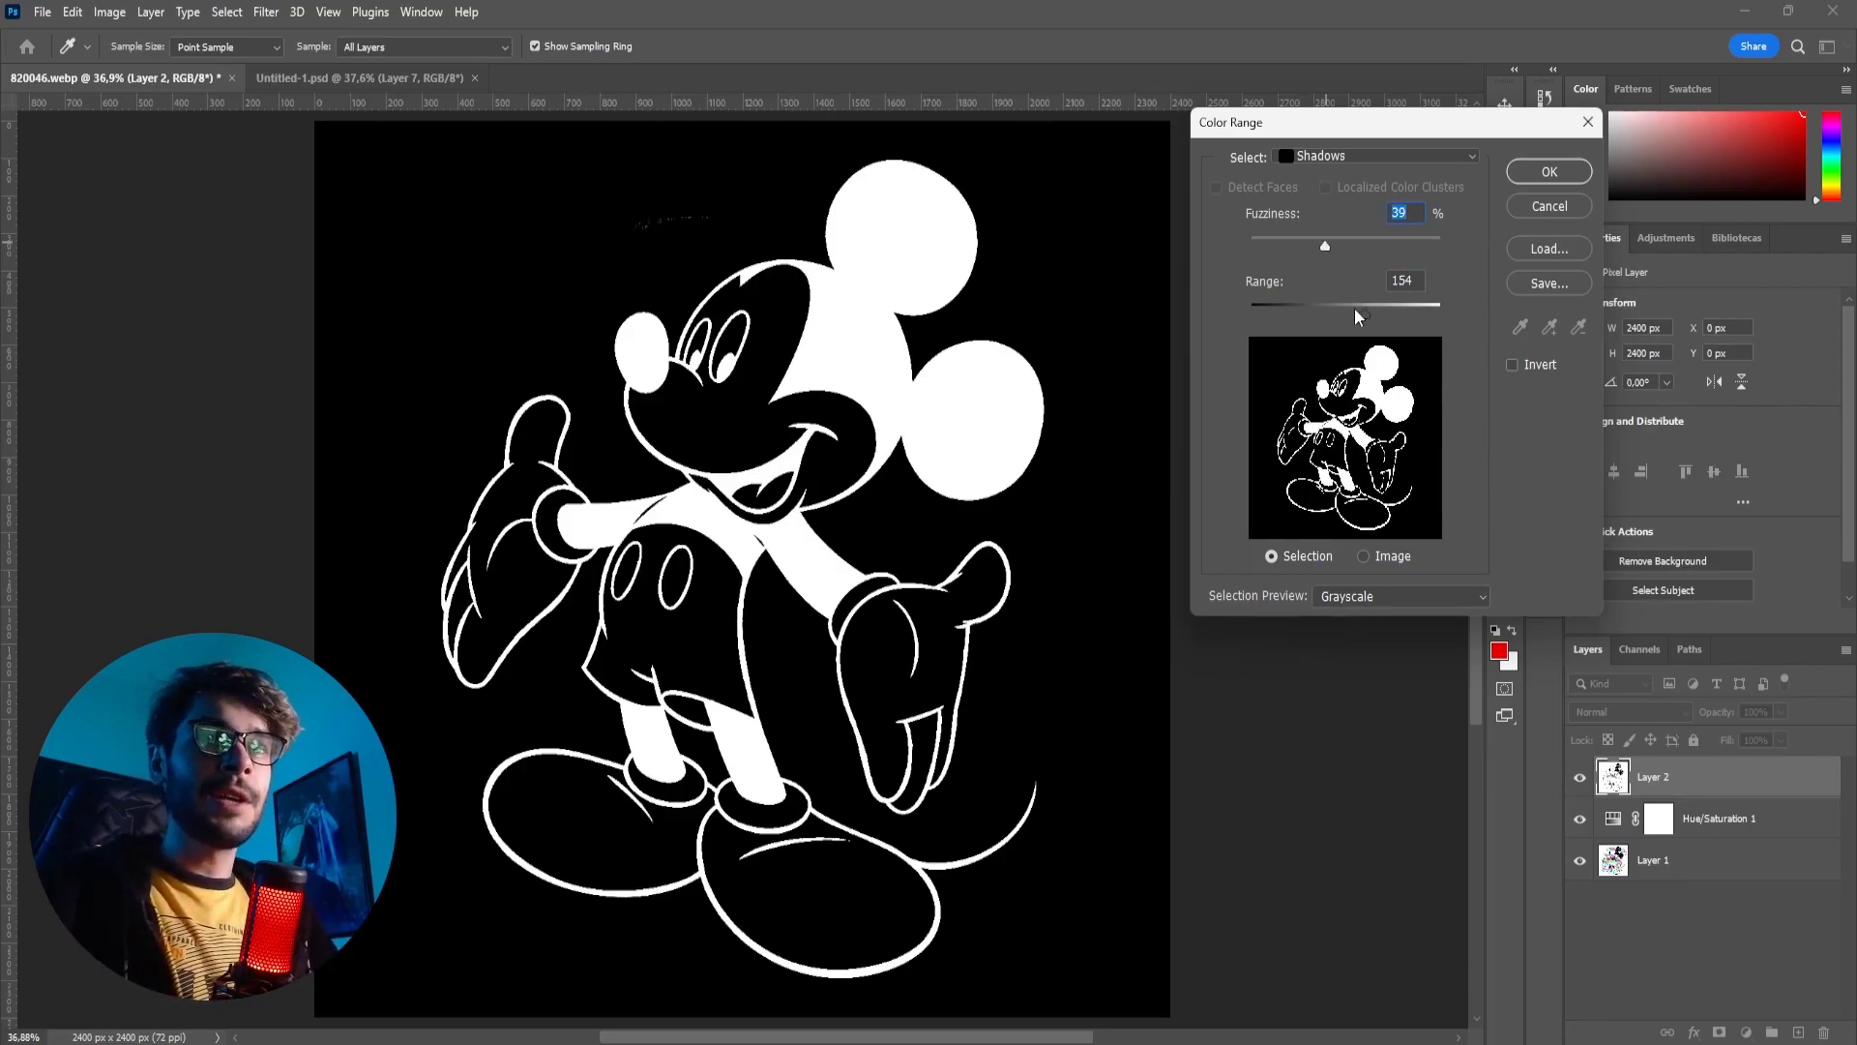
{"action": "left_click_drag", "start_coordinate": [1353, 310], "coordinate": [1346, 311]}
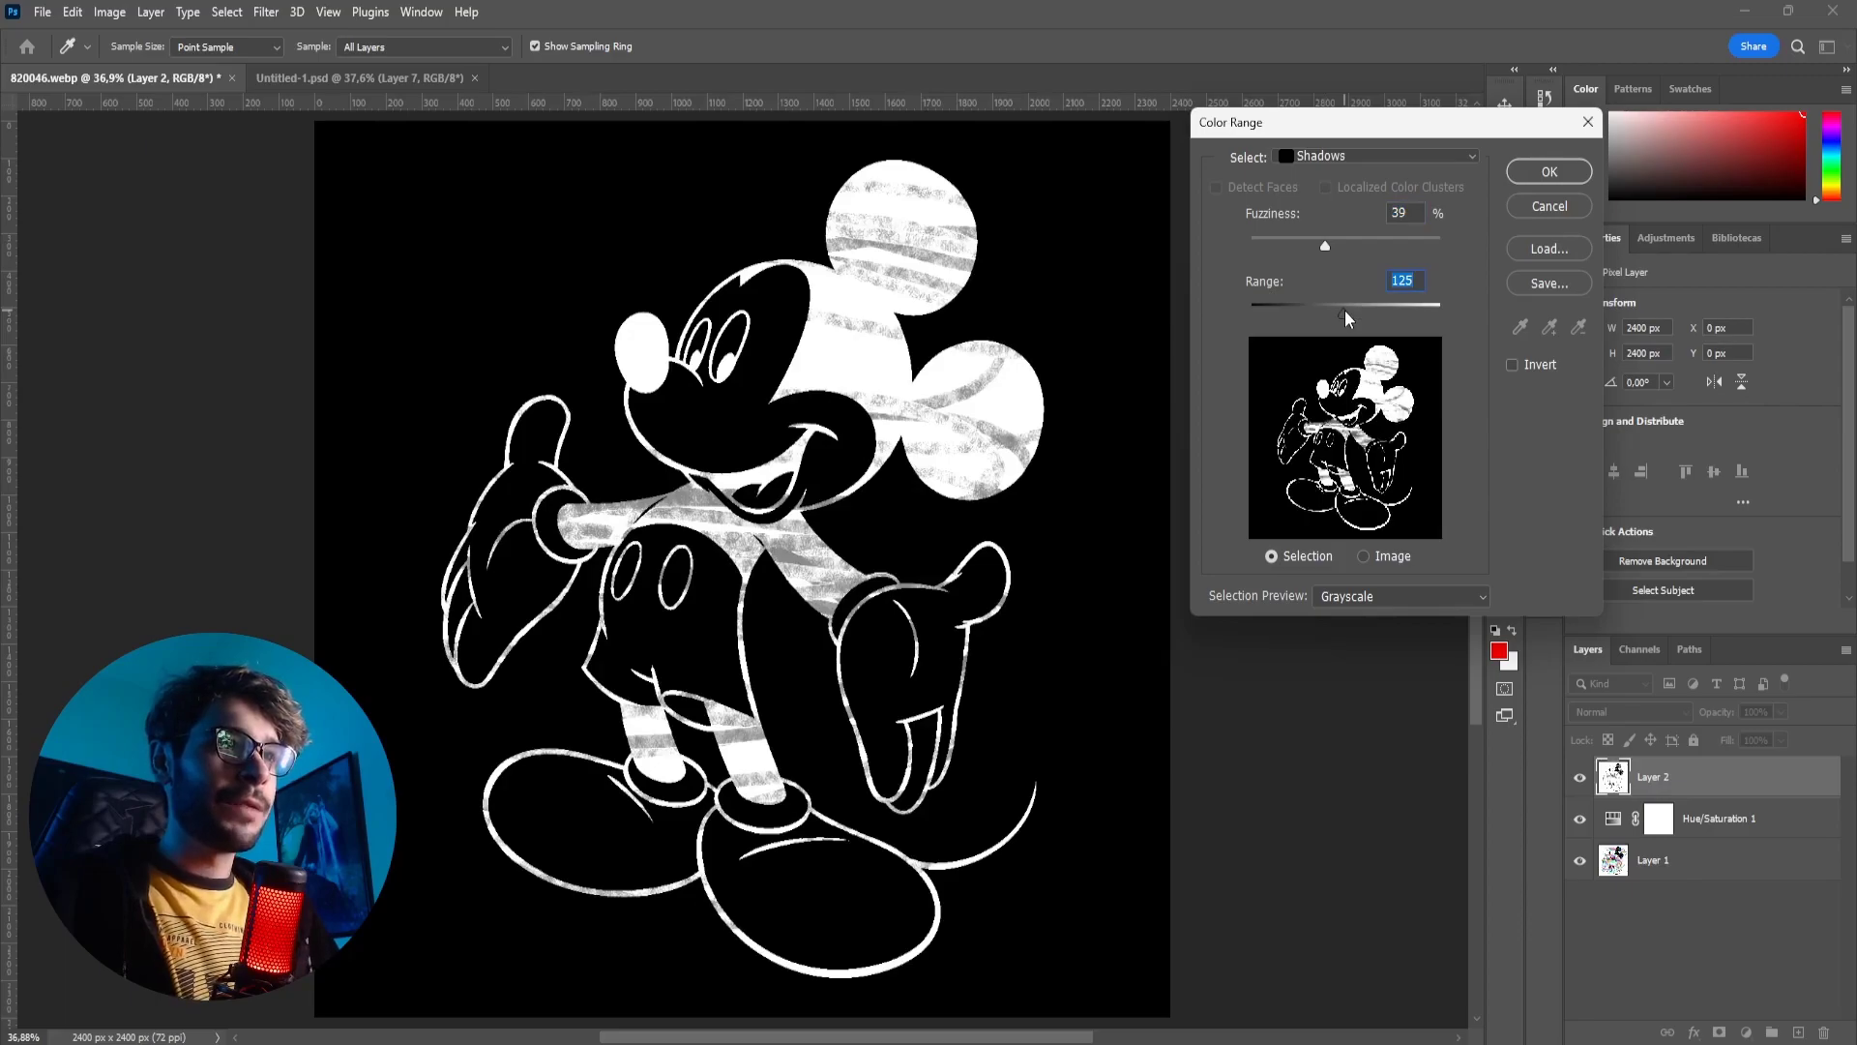
{"action": "left_click", "coordinate": [1326, 246]}
{"action": "left_click_drag", "start_coordinate": [1350, 310], "coordinate": [1362, 308]}
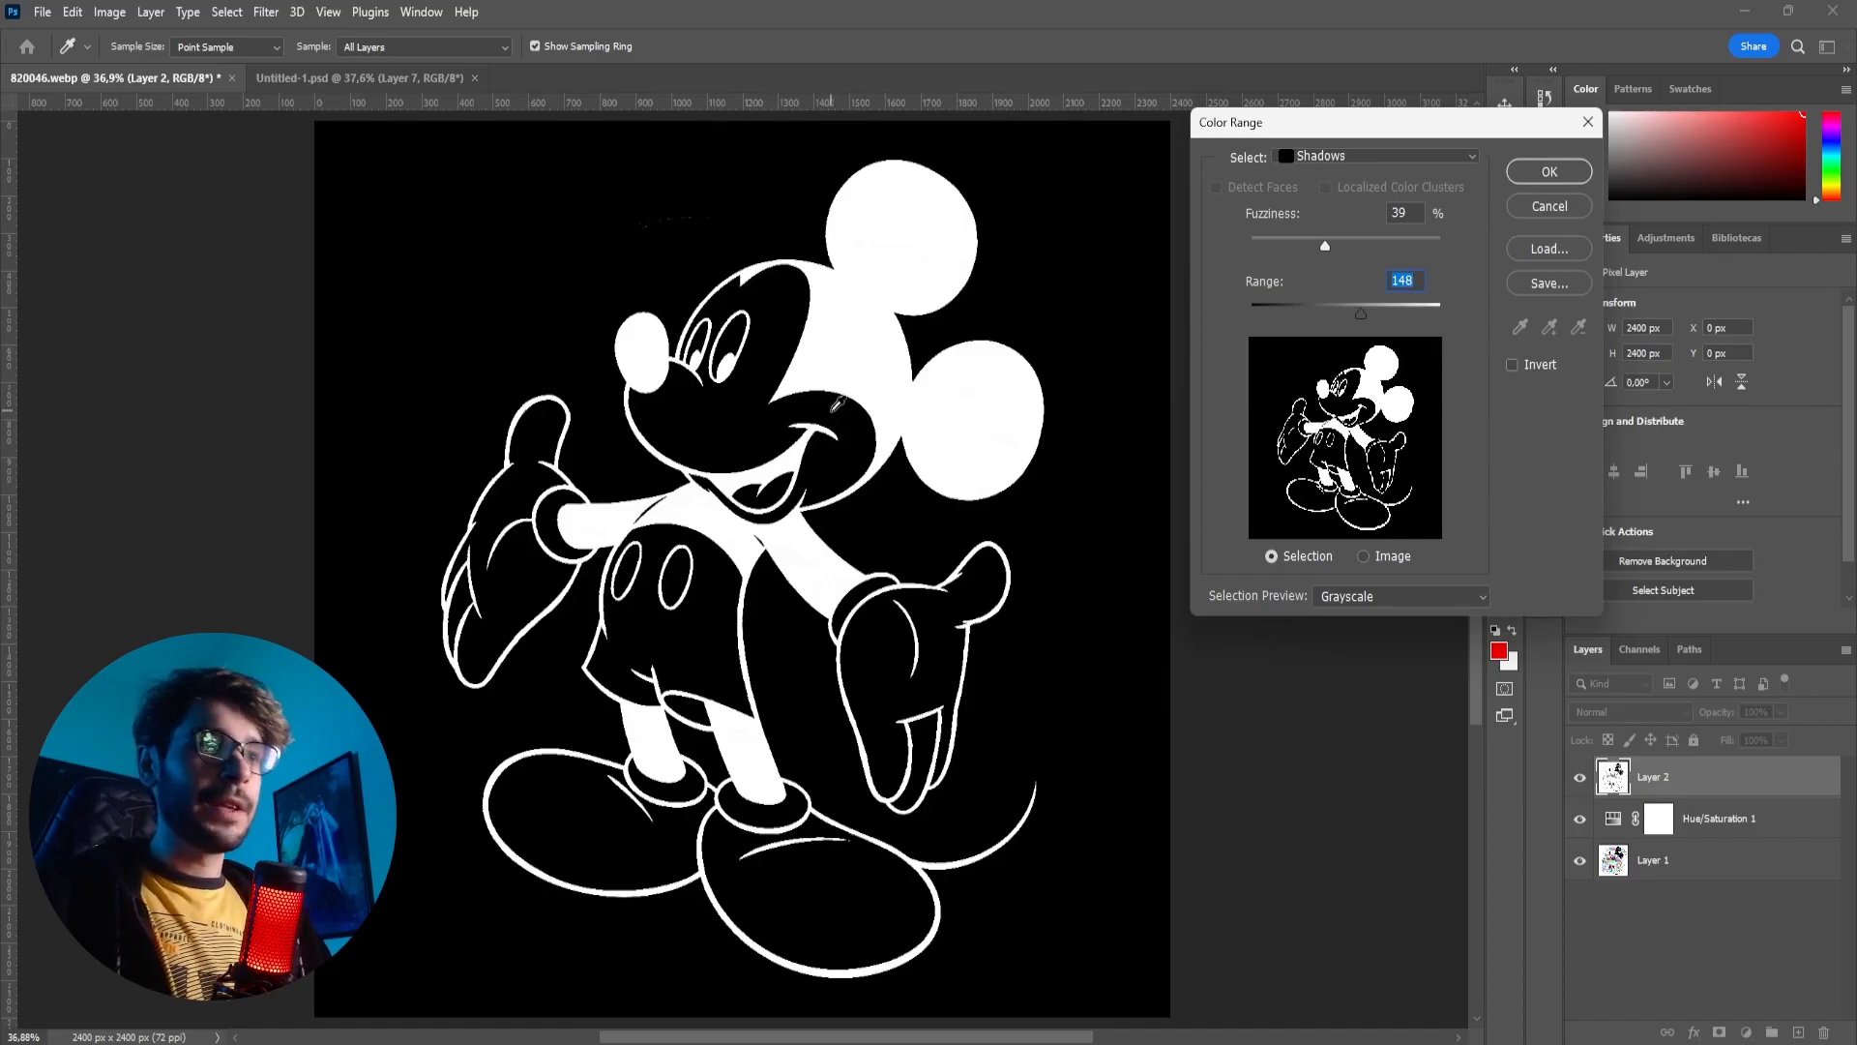
{"action": "left_click", "coordinate": [1549, 171]}
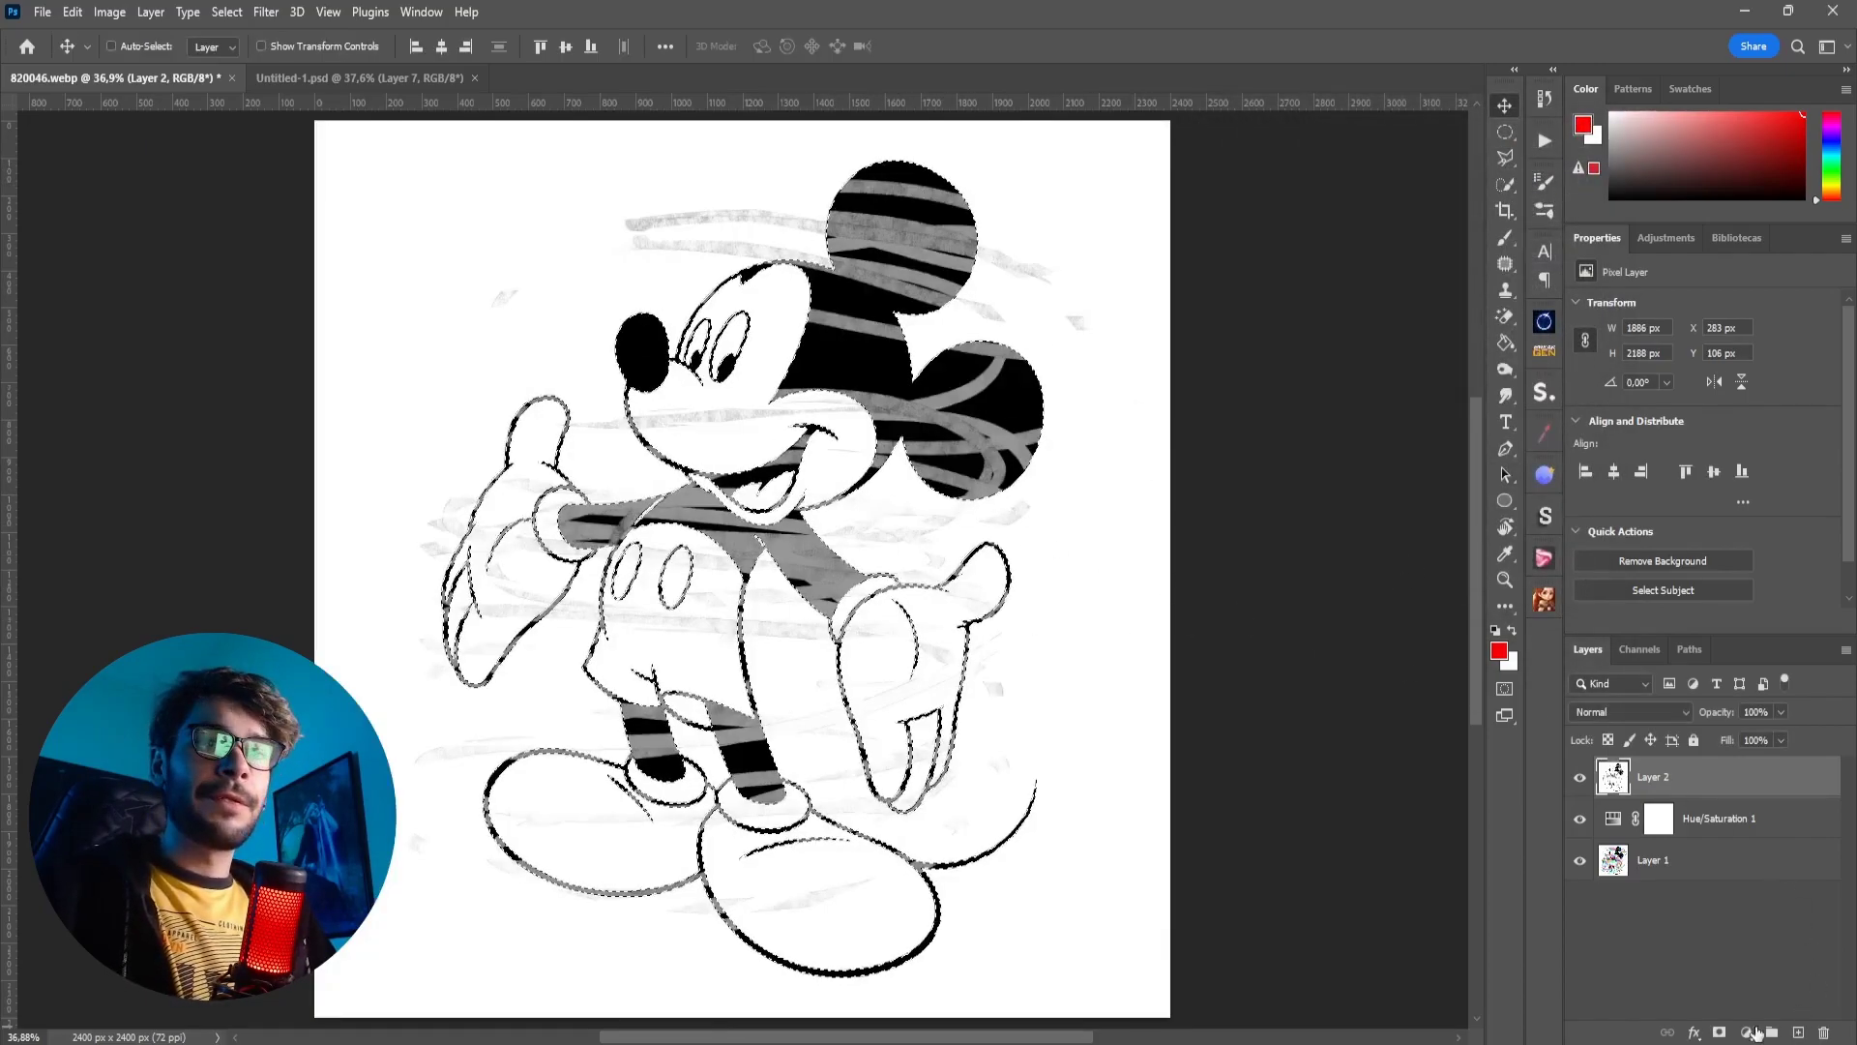
Step: Add a solid black (#000000) colour fill layer masked by the active line-art selection
{"action": "left_click", "coordinate": [1747, 1033]}
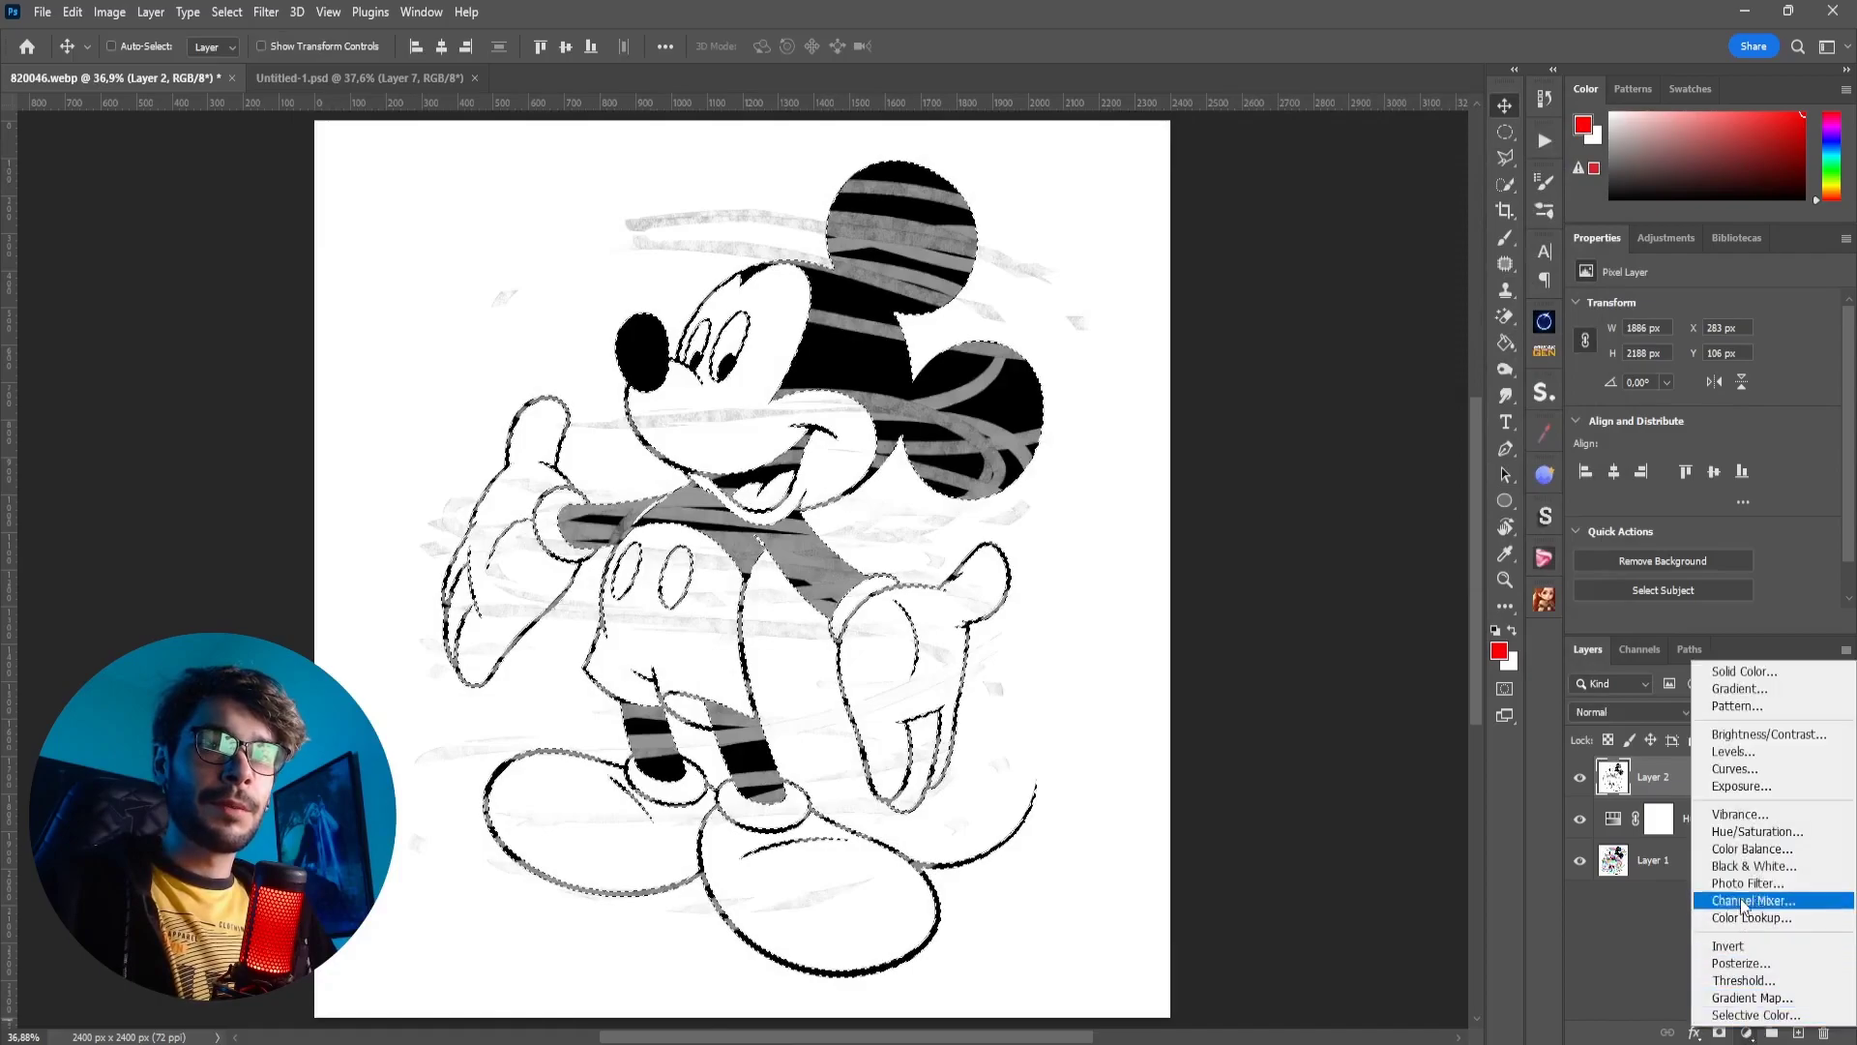
{"action": "left_click", "coordinate": [1747, 672]}
{"action": "type", "text": "000000"}
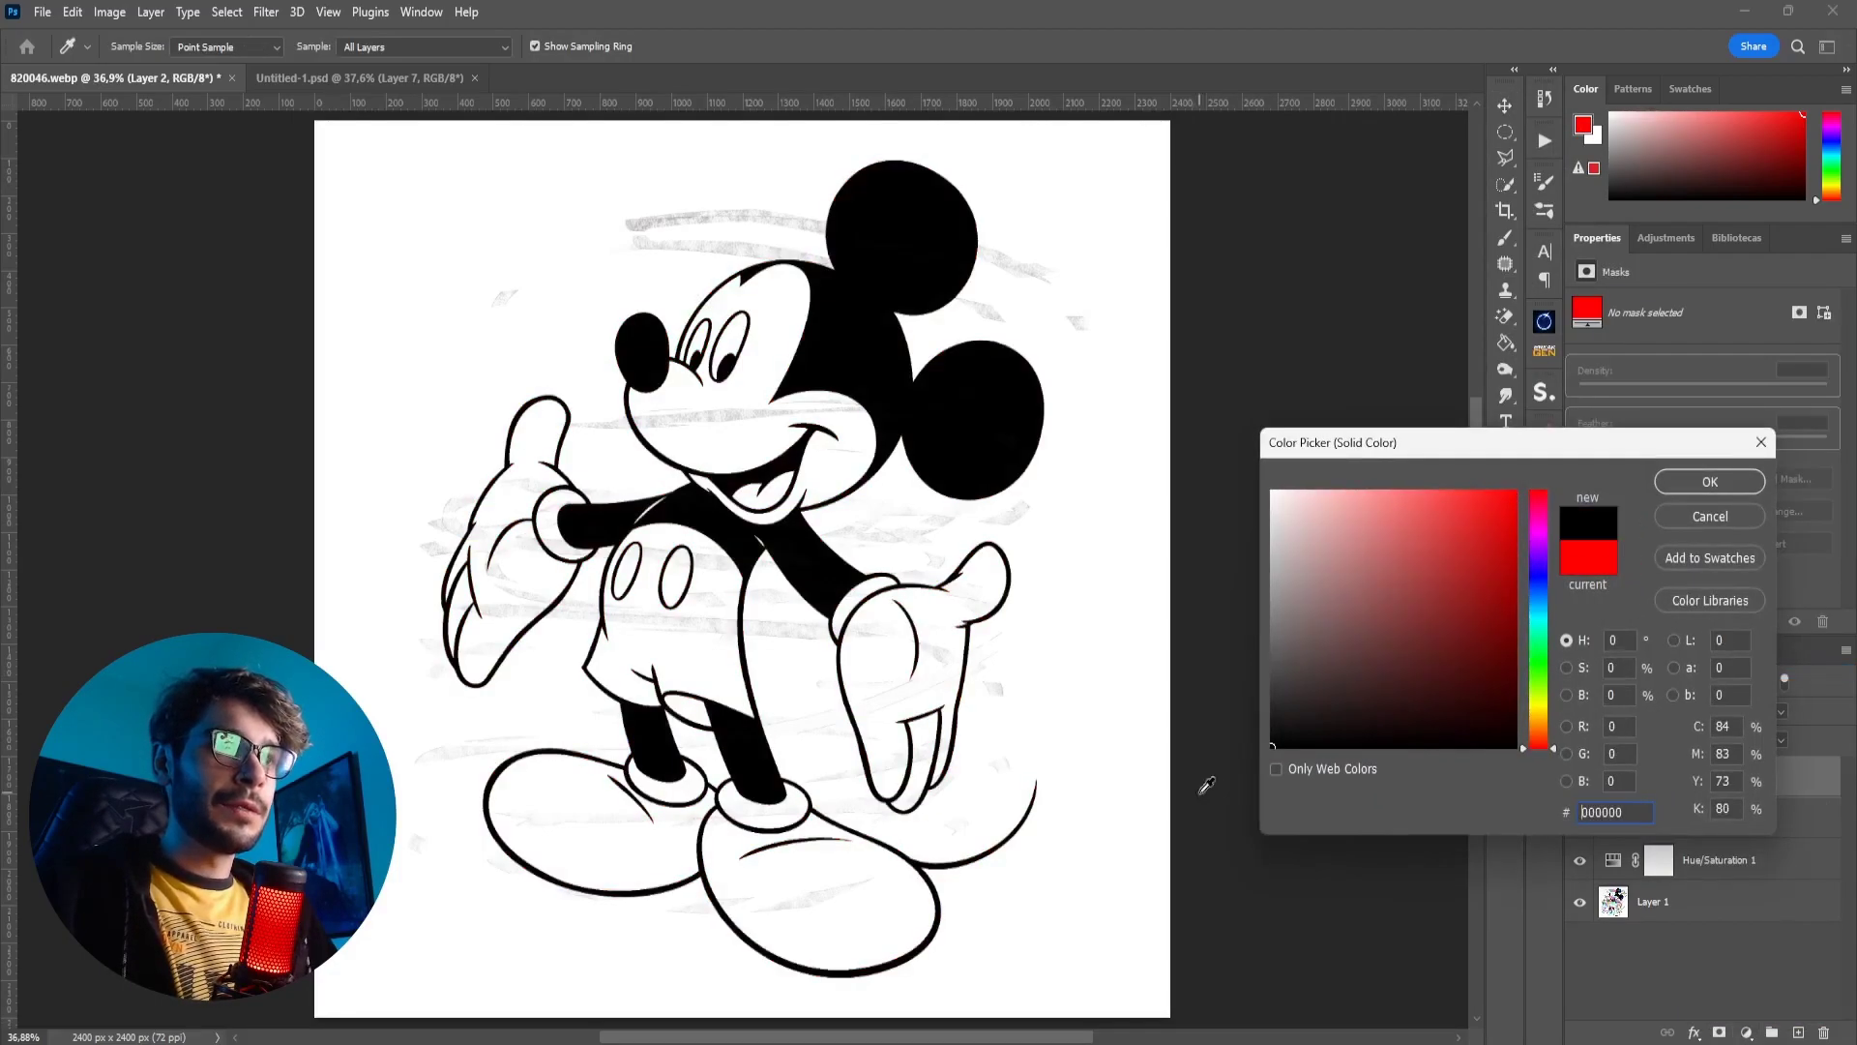
{"action": "left_click", "coordinate": [1684, 489]}
Step: Add a solid white (#ffffff) colour fill layer directly above Layer 2, beneath the black line-art fill
{"action": "left_click", "coordinate": [1654, 818]}
{"action": "left_click", "coordinate": [1747, 1033]}
{"action": "left_click", "coordinate": [1733, 677]}
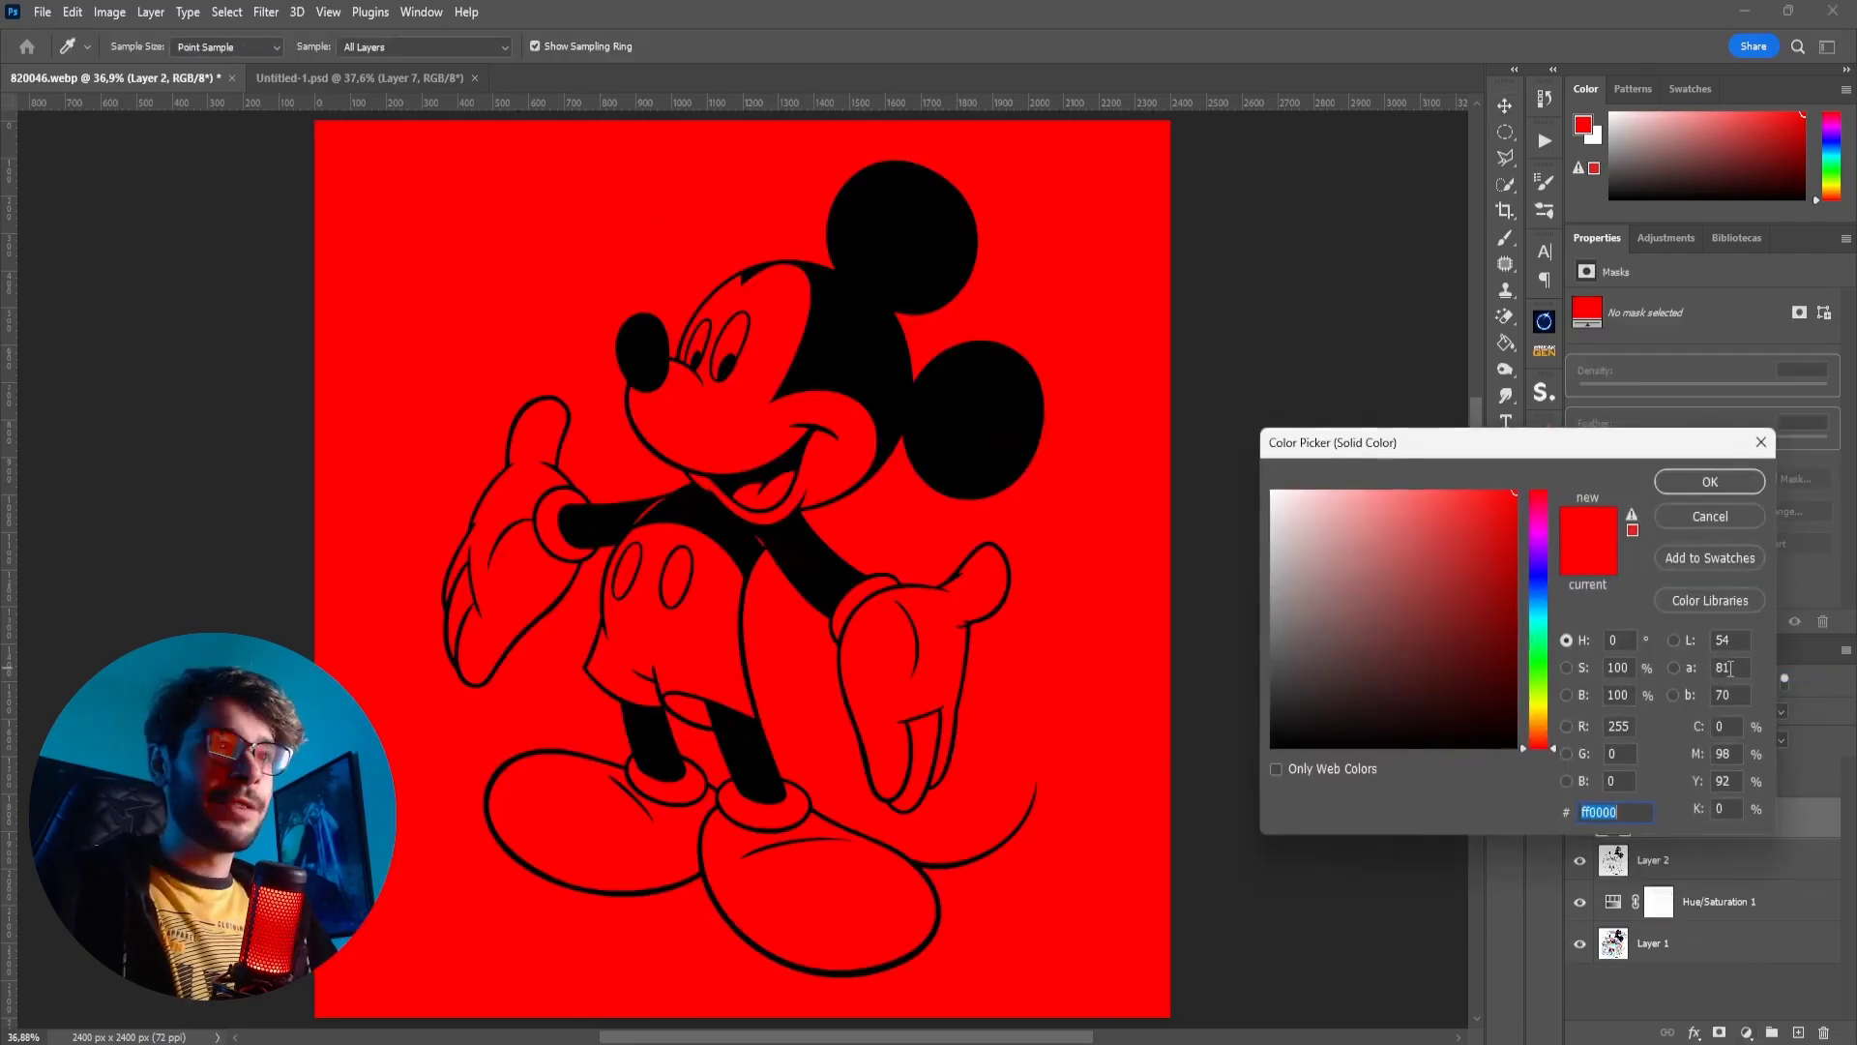
{"action": "type", "text": "ffffff"}
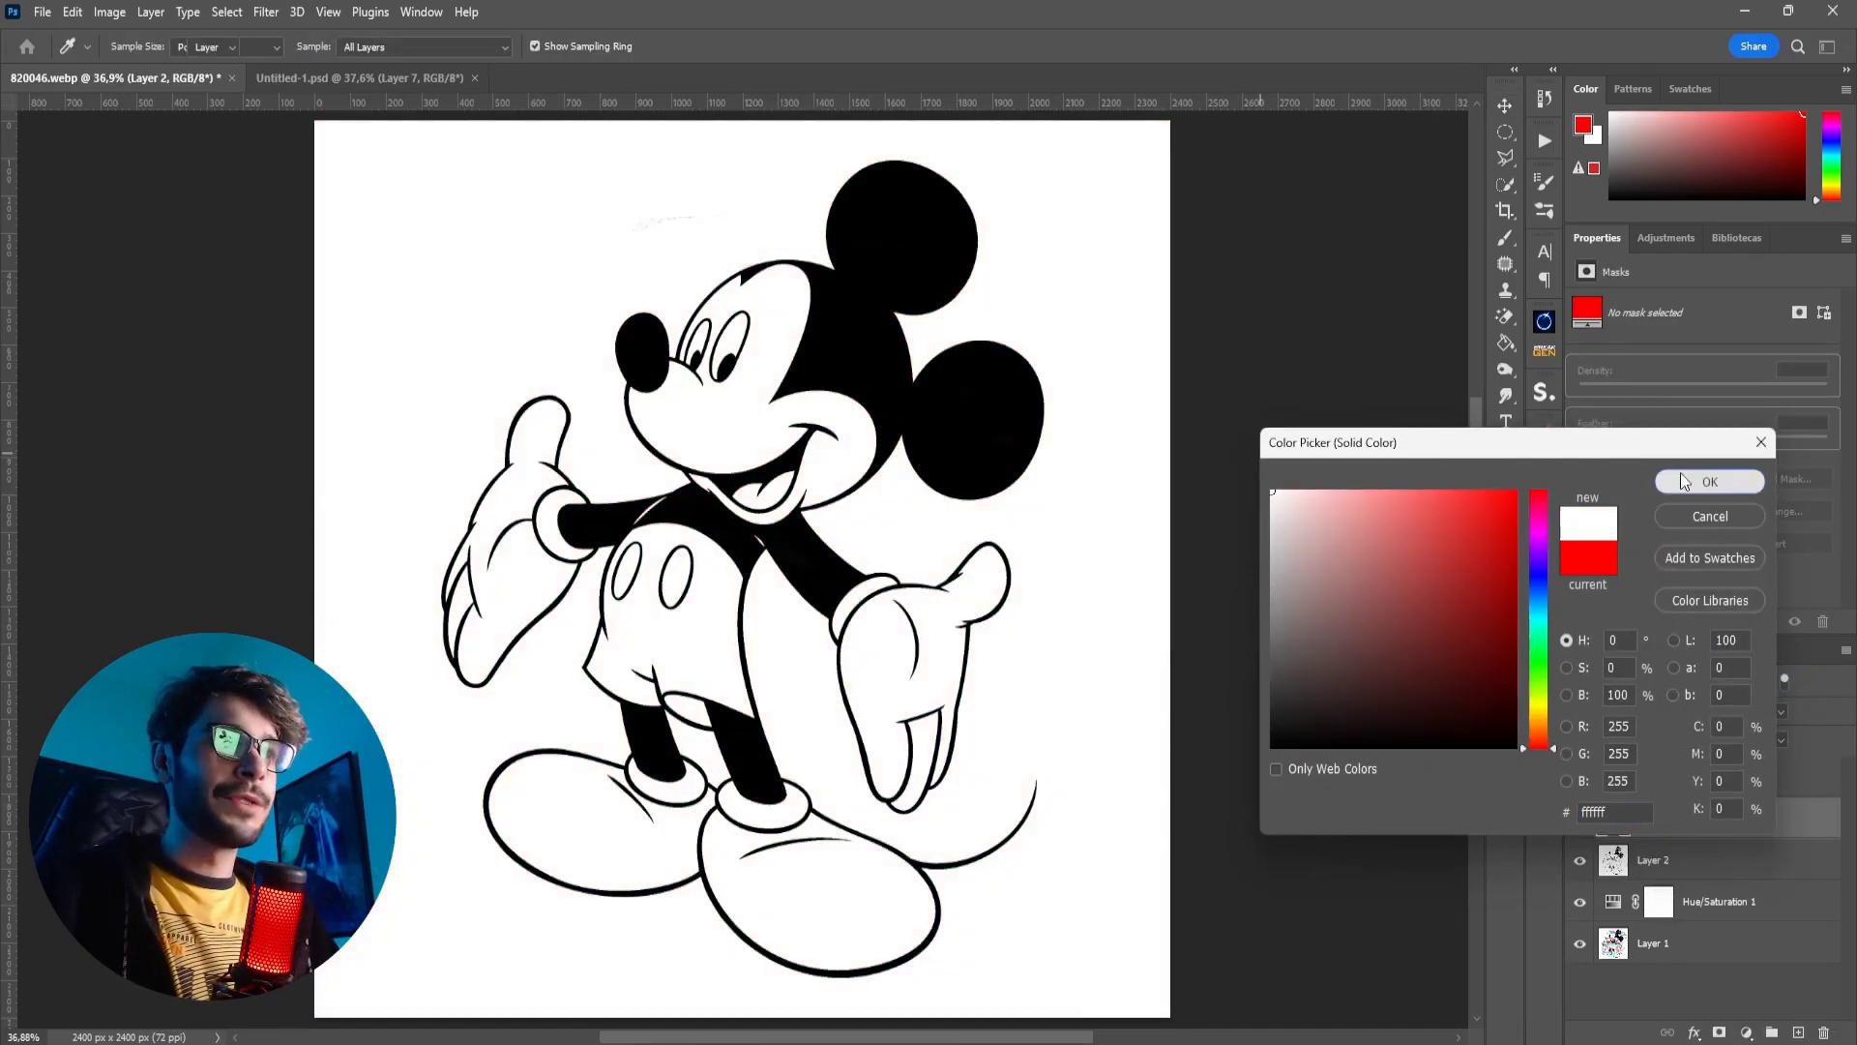
{"action": "left_click", "coordinate": [1680, 474]}
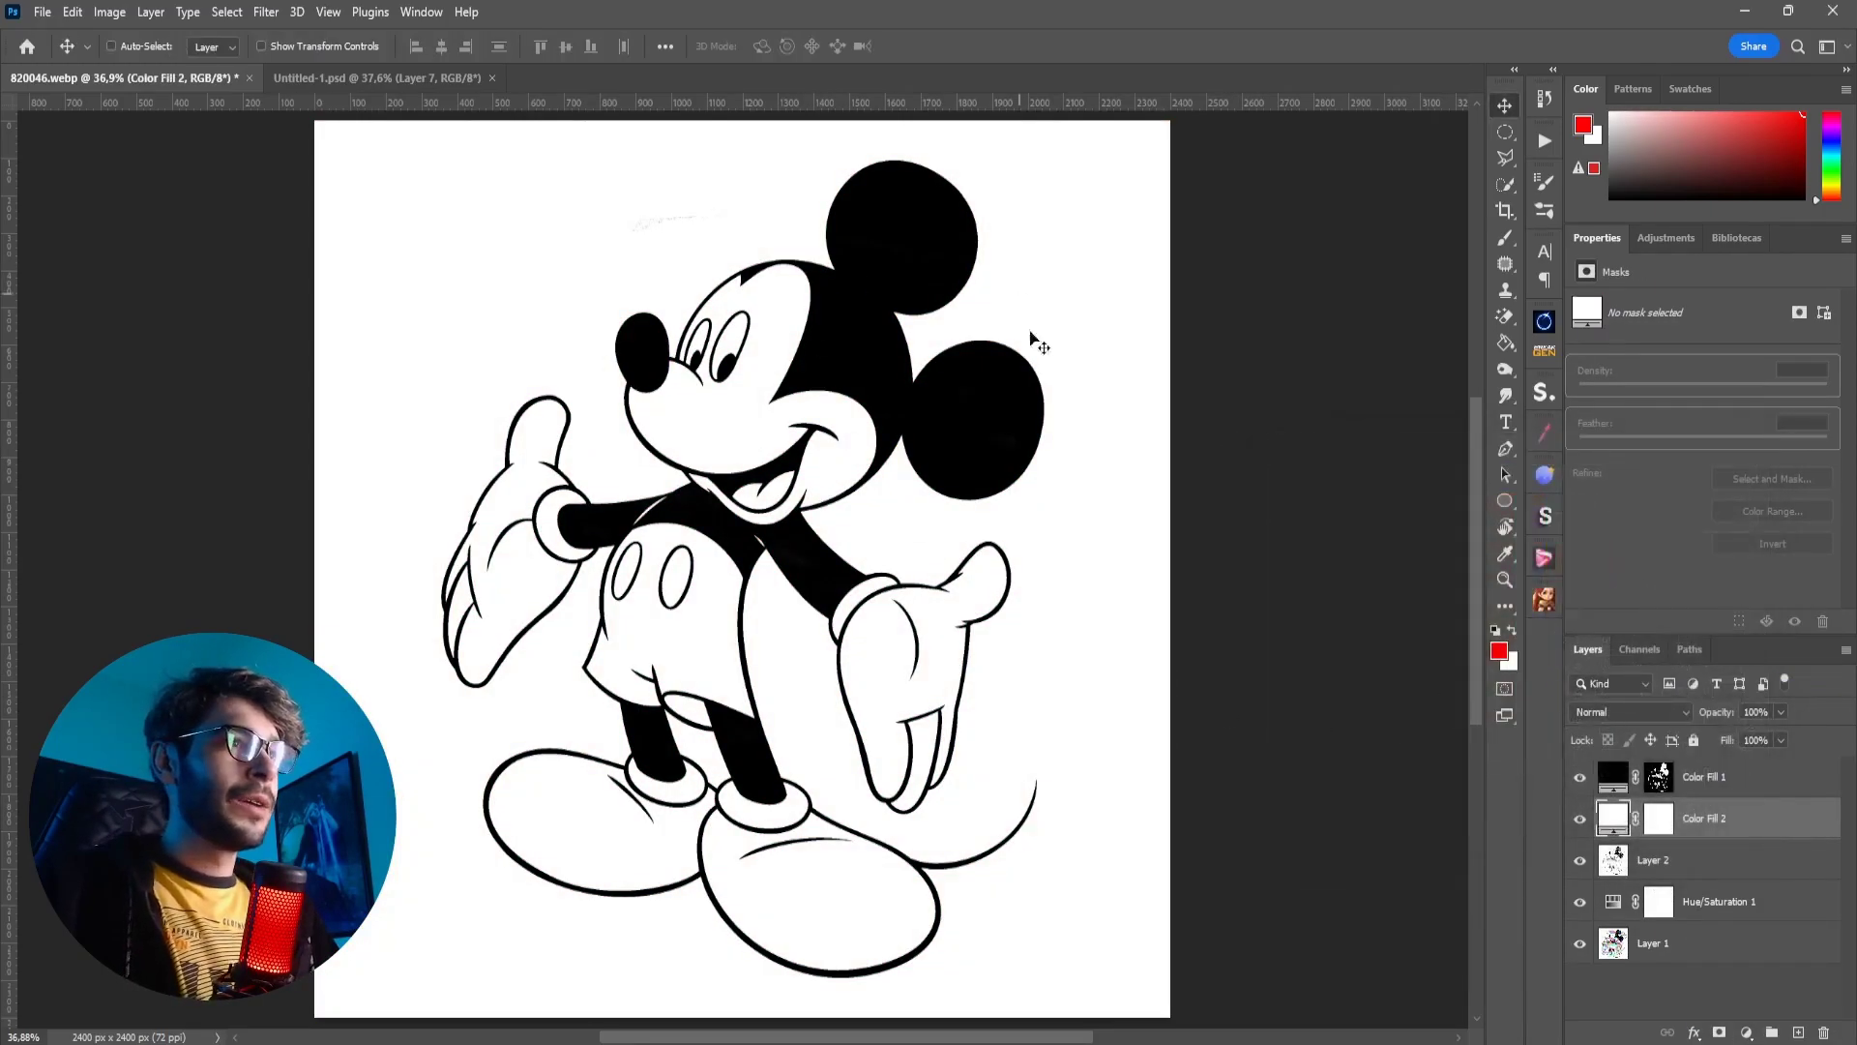
Step: Display the Color Fill 1 mask on its own and brush black over the stray specks around the character's head
{"action": "left_click", "coordinate": [1660, 784], "text": "alt"}
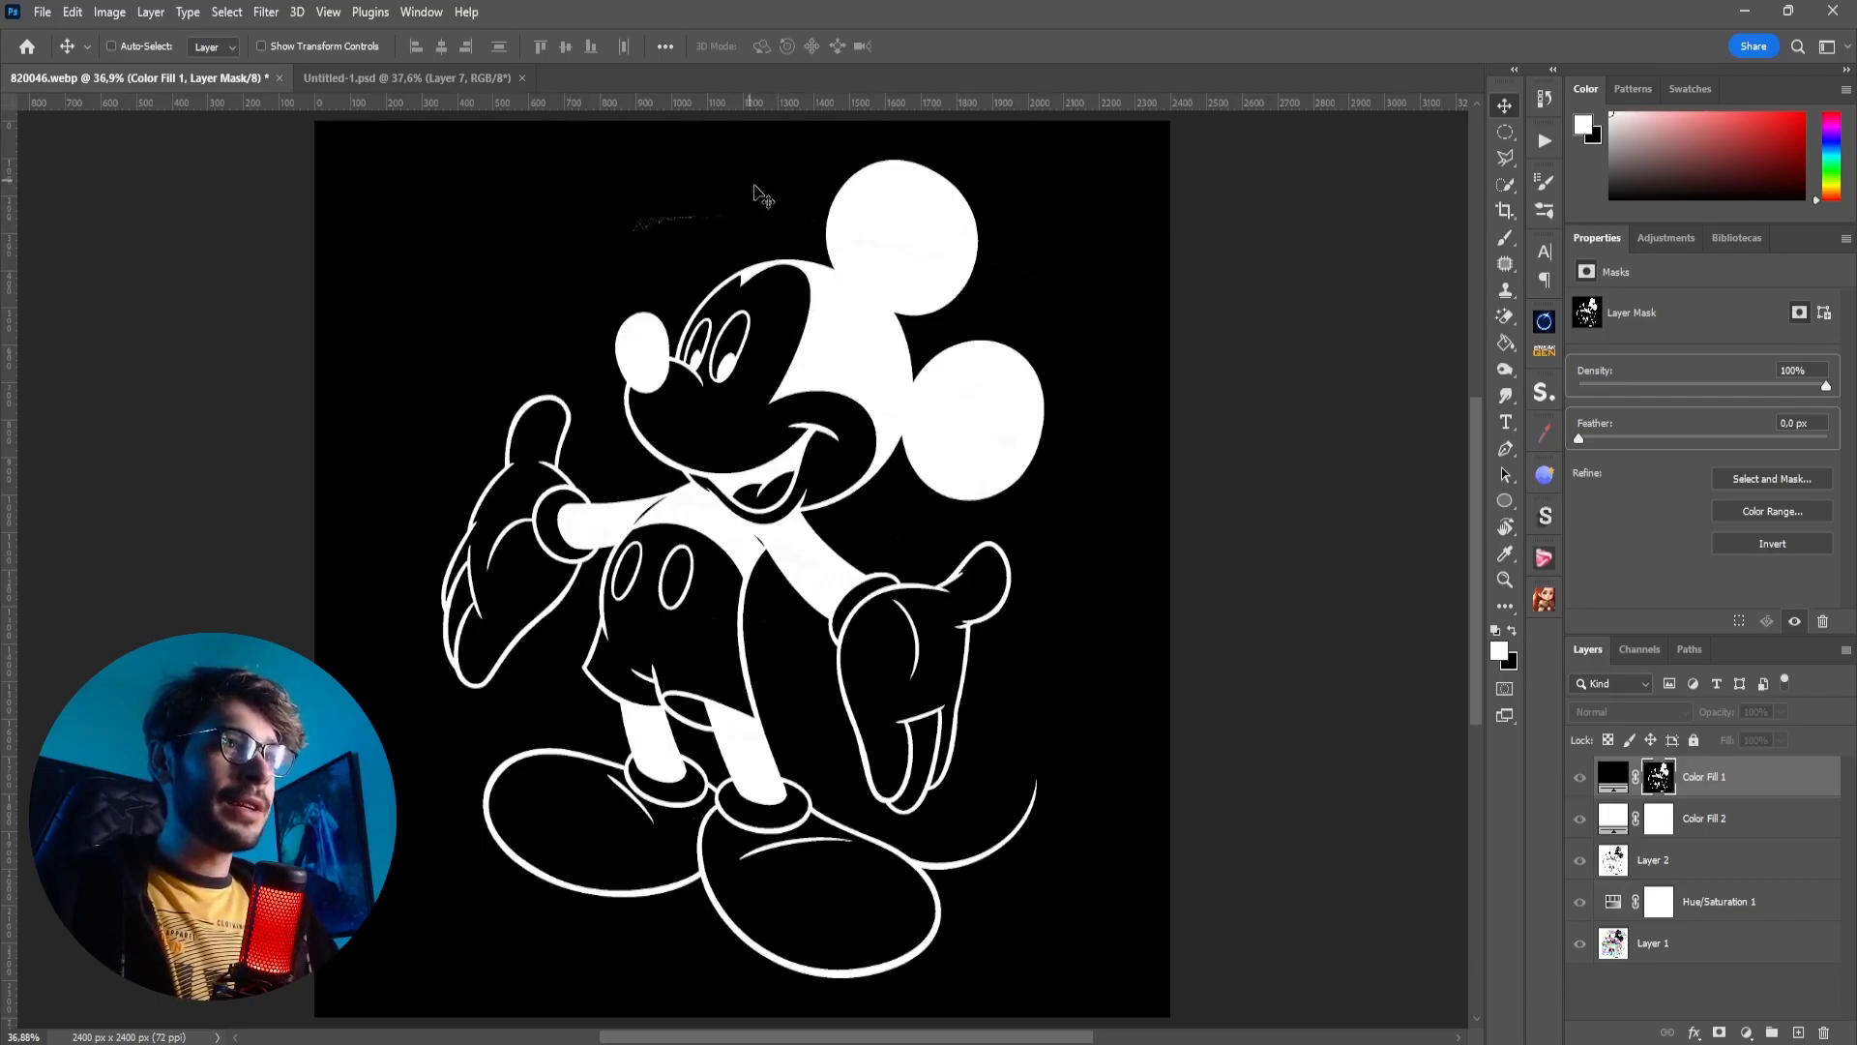
{"action": "key", "text": "b"}
{"action": "key", "text": "x"}
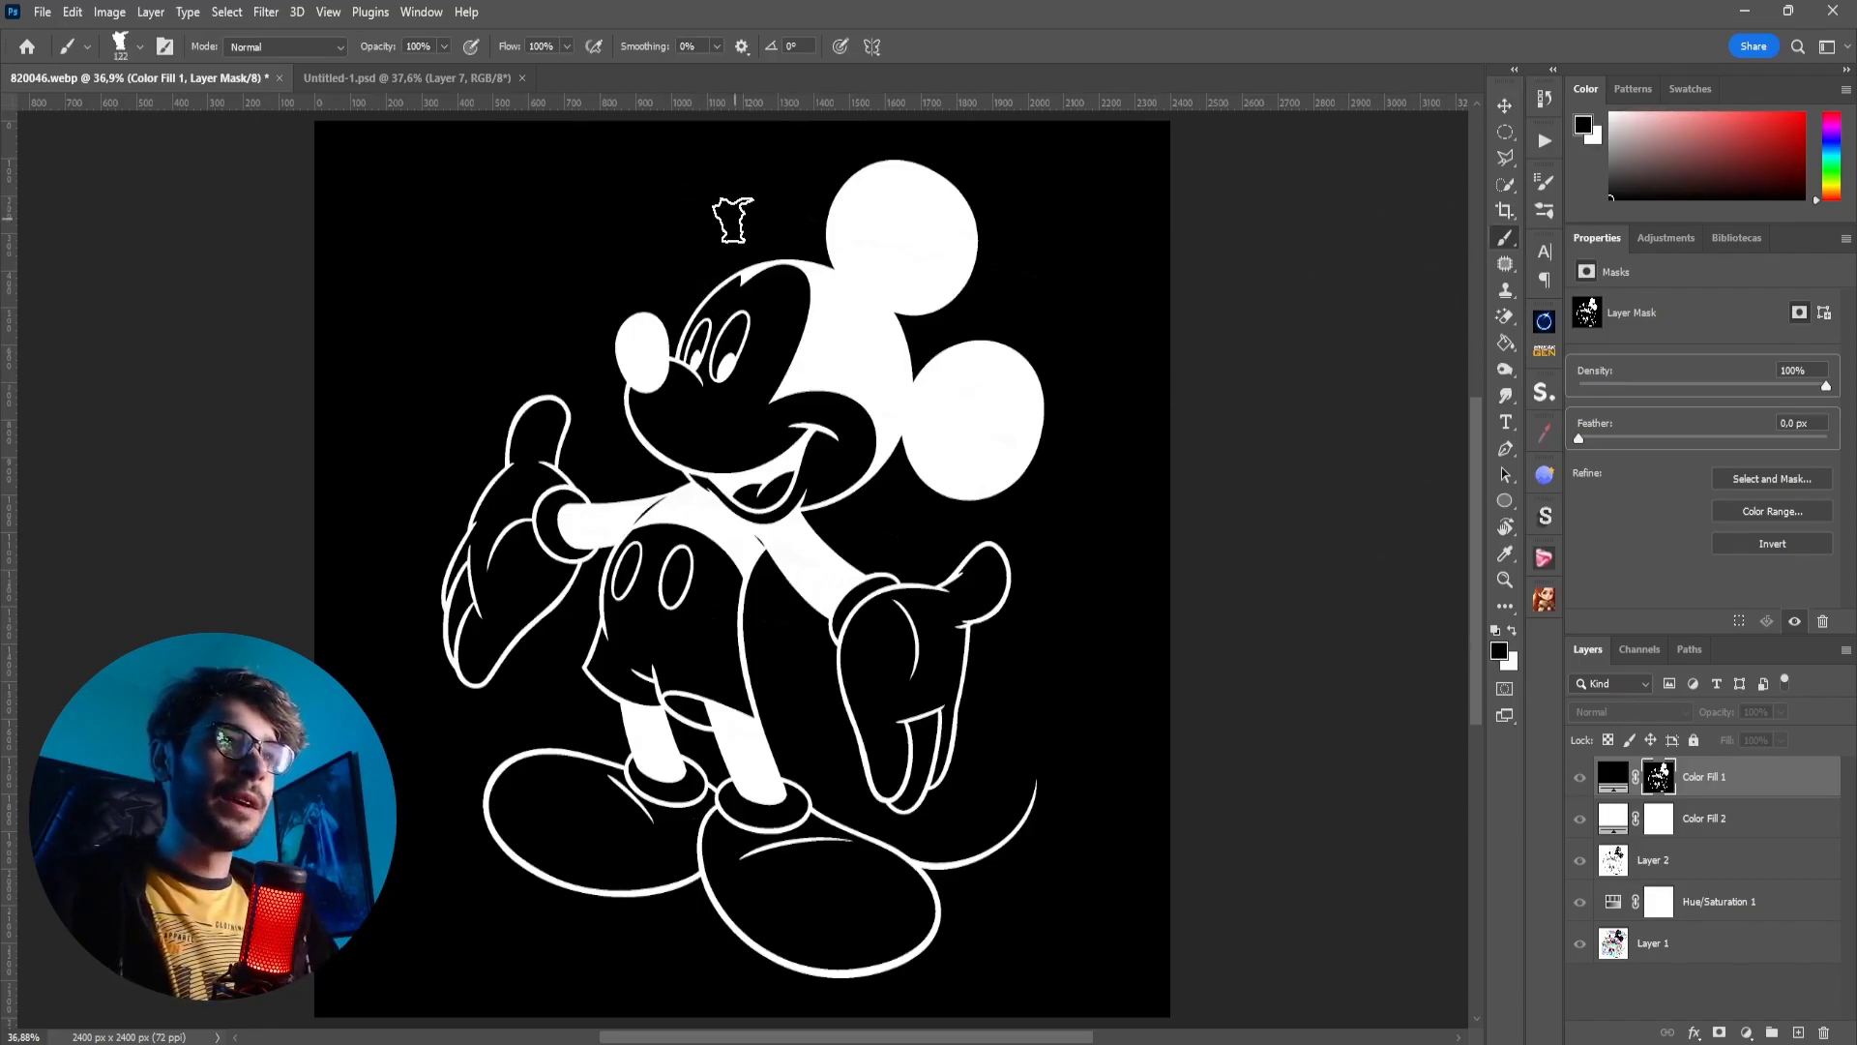
{"action": "scroll", "coordinate": [803, 221], "scroll_direction": "up", "scroll_amount": 5}
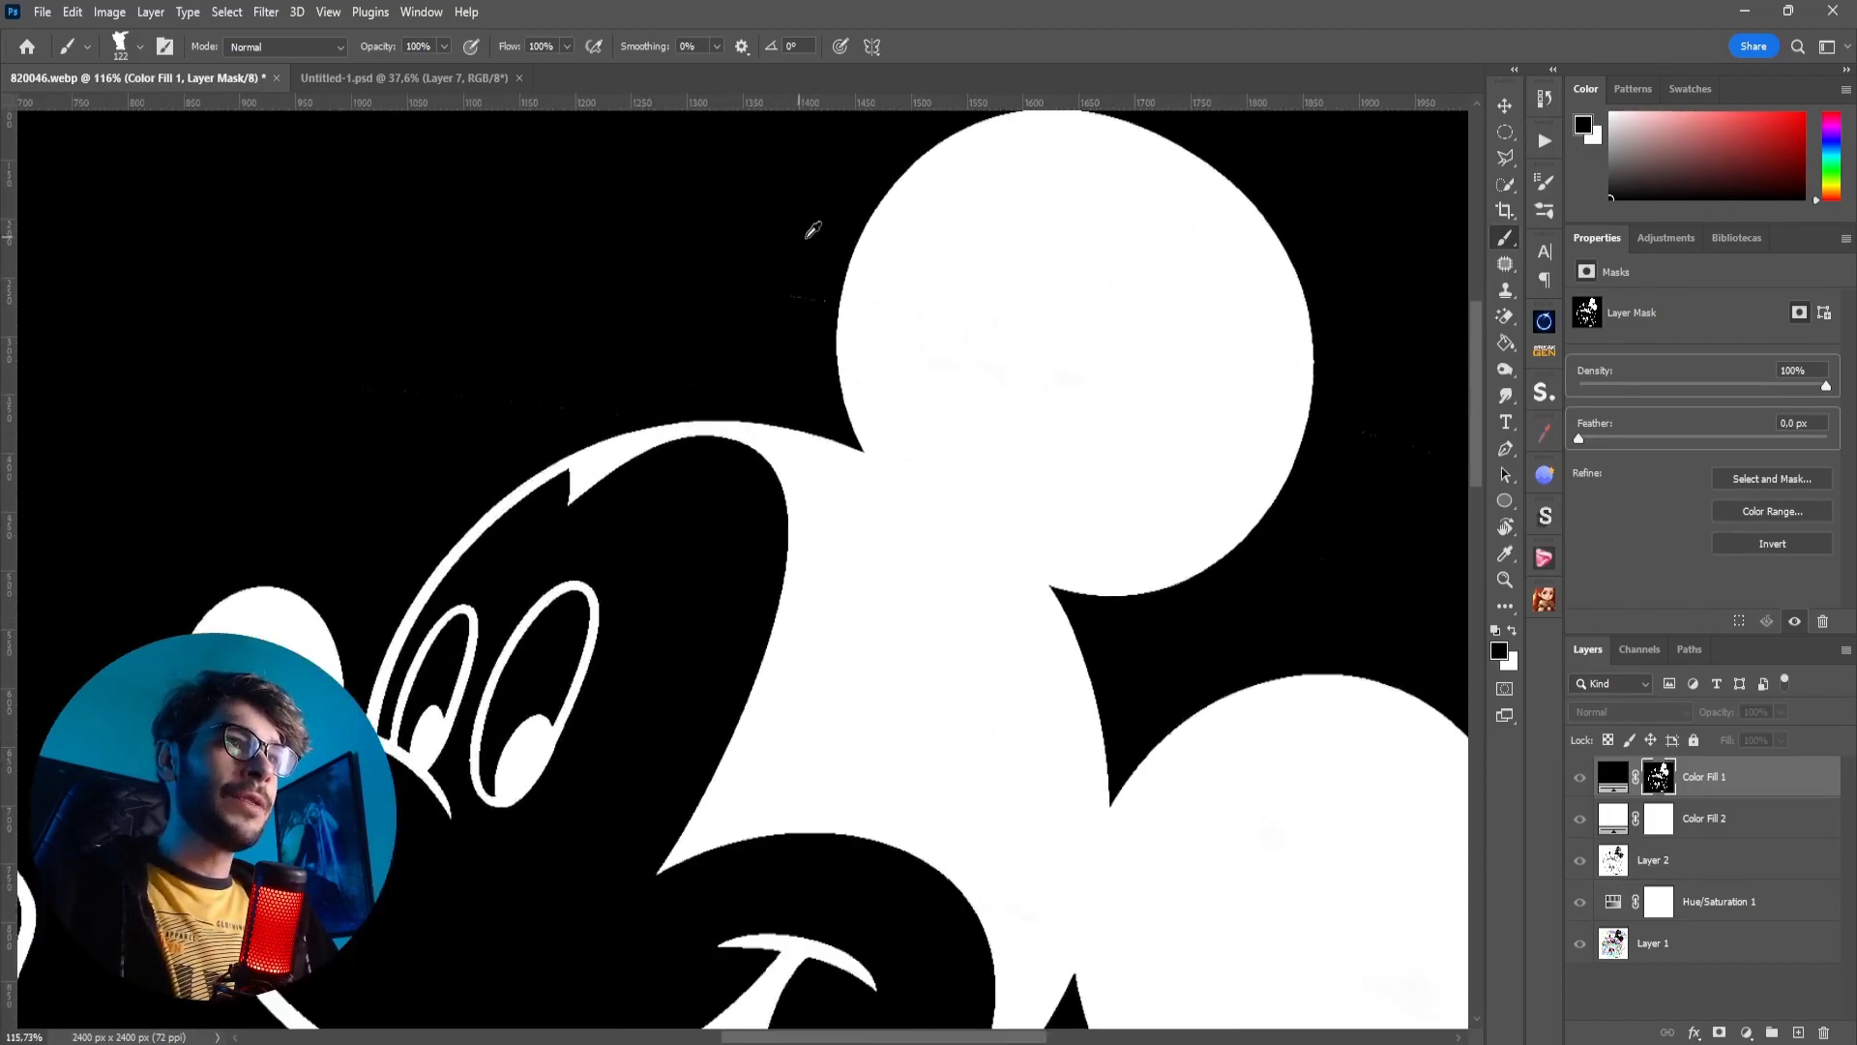
{"action": "scroll", "coordinate": [813, 229], "scroll_direction": "up", "scroll_amount": 2}
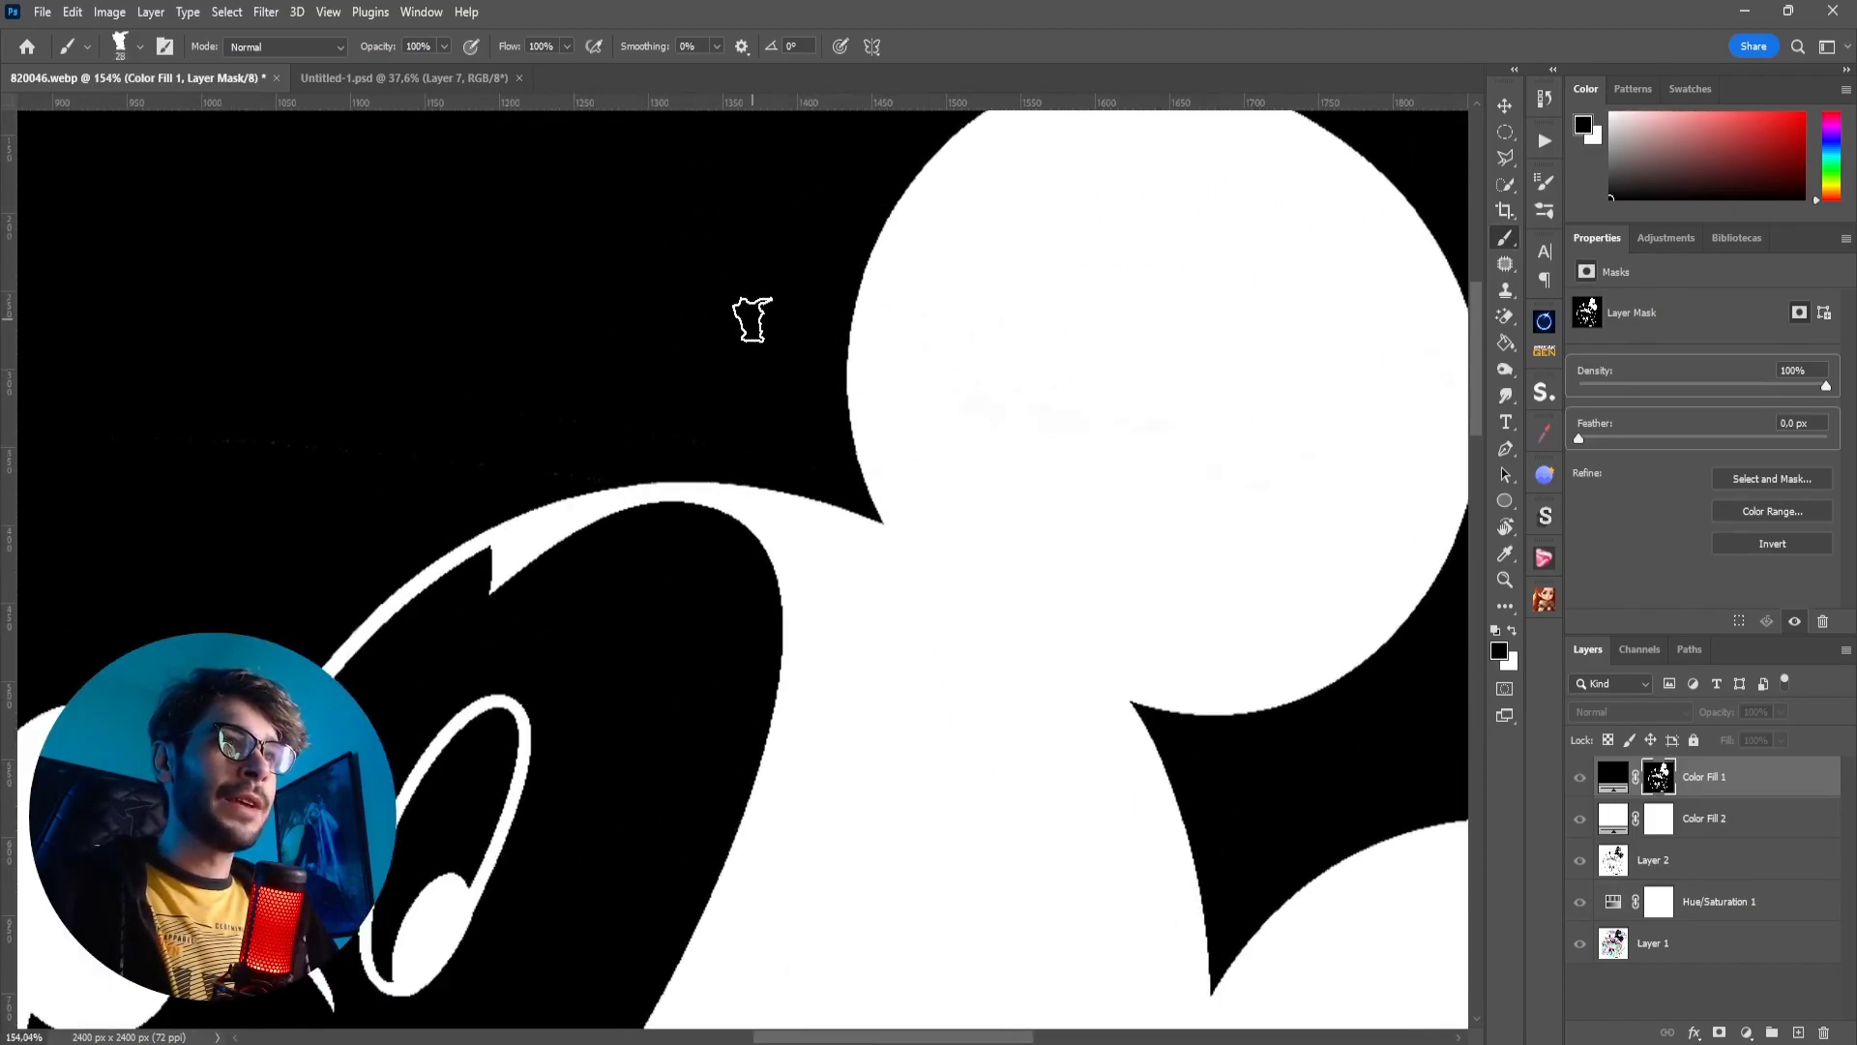
{"action": "scroll", "coordinate": [780, 328], "scroll_direction": "down", "scroll_amount": 2}
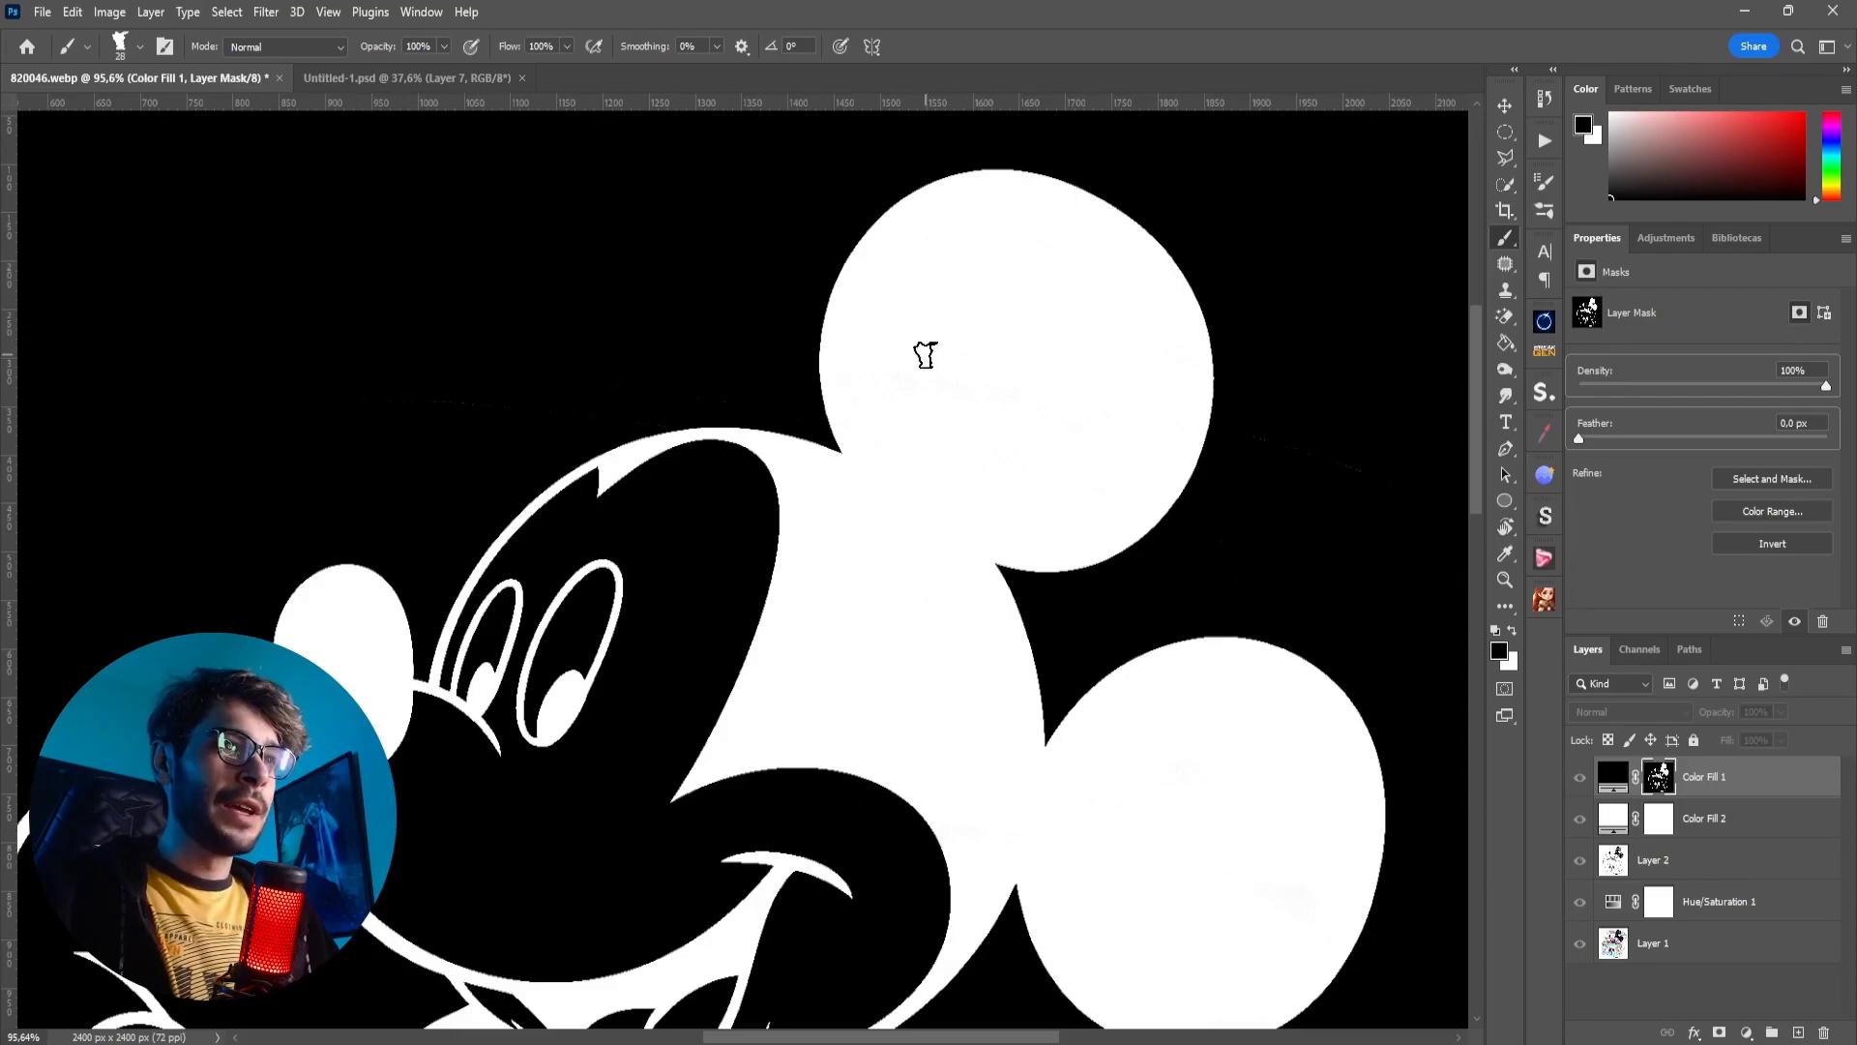
Step: Enlarge the brush to 116 px, paint the grey smudges inside the upper ear white on the mask, and return to the normal image view
{"action": "key", "text": "bracketright"}
{"action": "key", "text": "bracketright"}
{"action": "key", "text": "bracketright"}
{"action": "key", "text": "bracketright"}
{"action": "key", "text": "bracketright"}
{"action": "key", "text": "bracketright"}
{"action": "key", "text": "bracketright"}
{"action": "key", "text": "bracketright"}
{"action": "key", "text": "bracketright"}
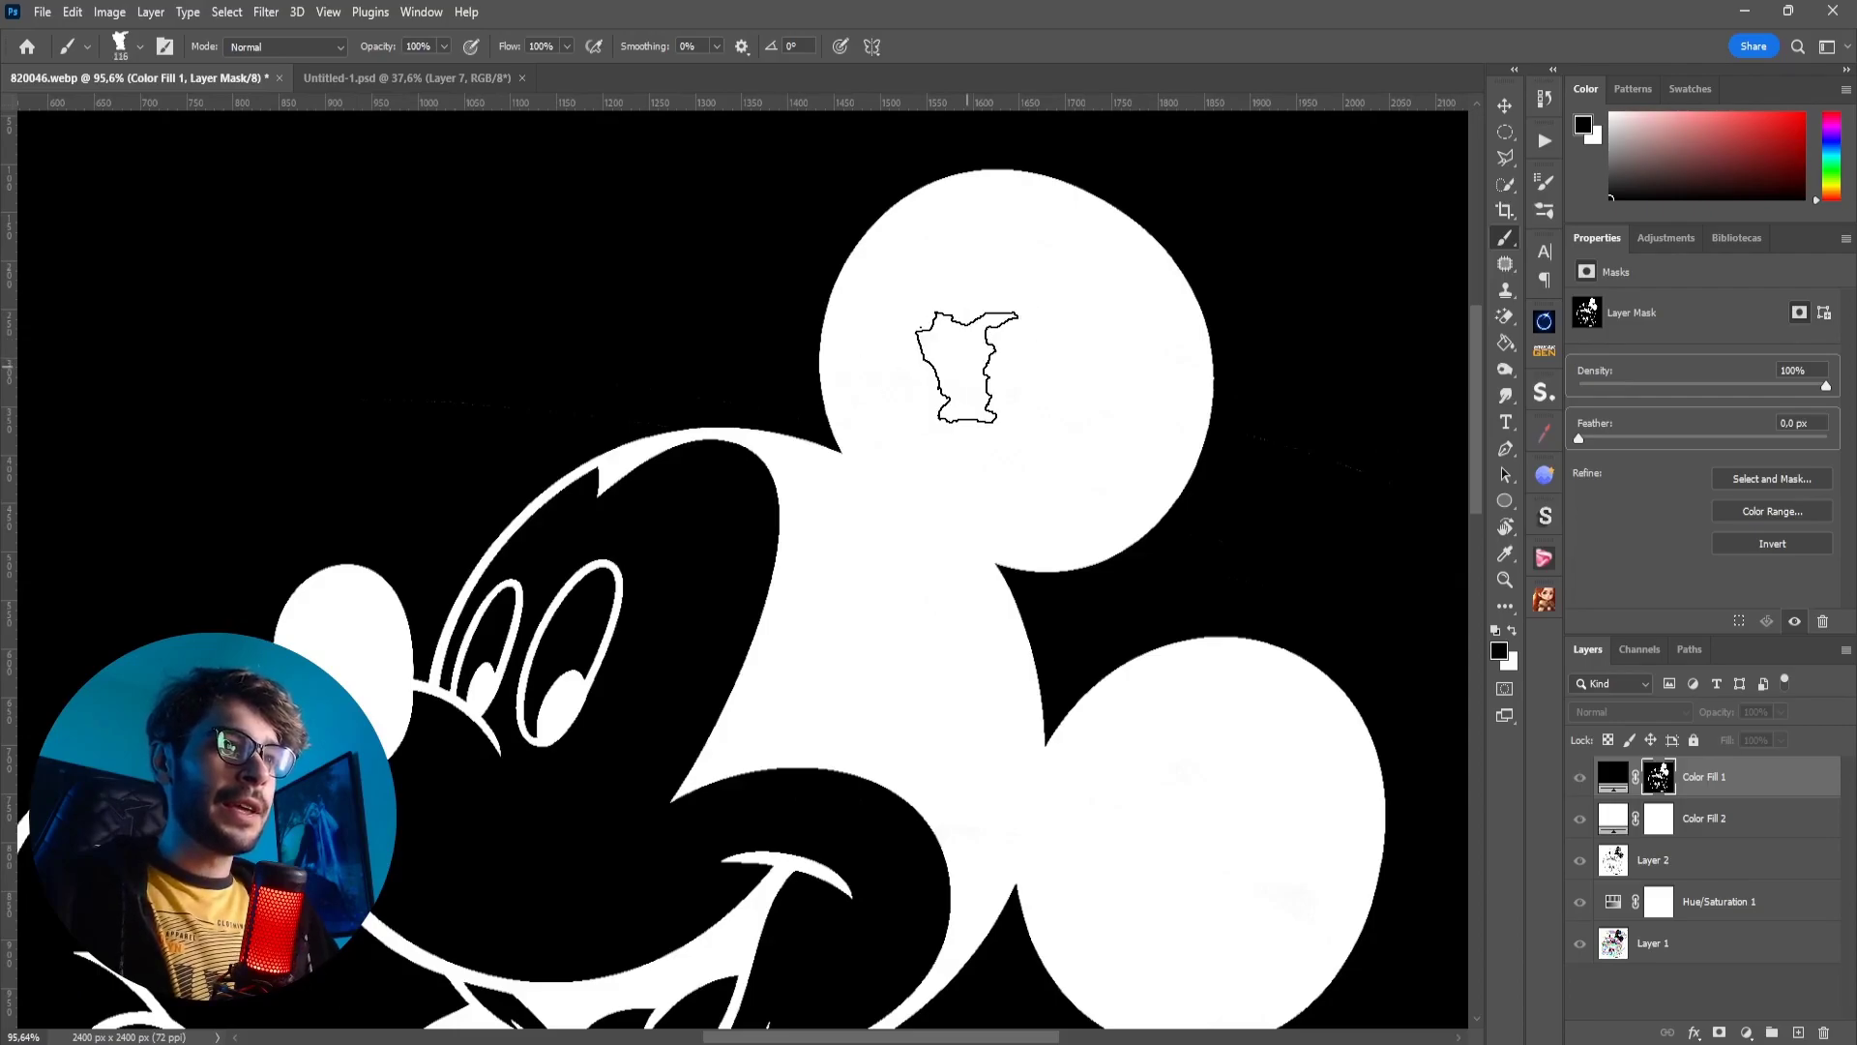
{"action": "key", "text": "x"}
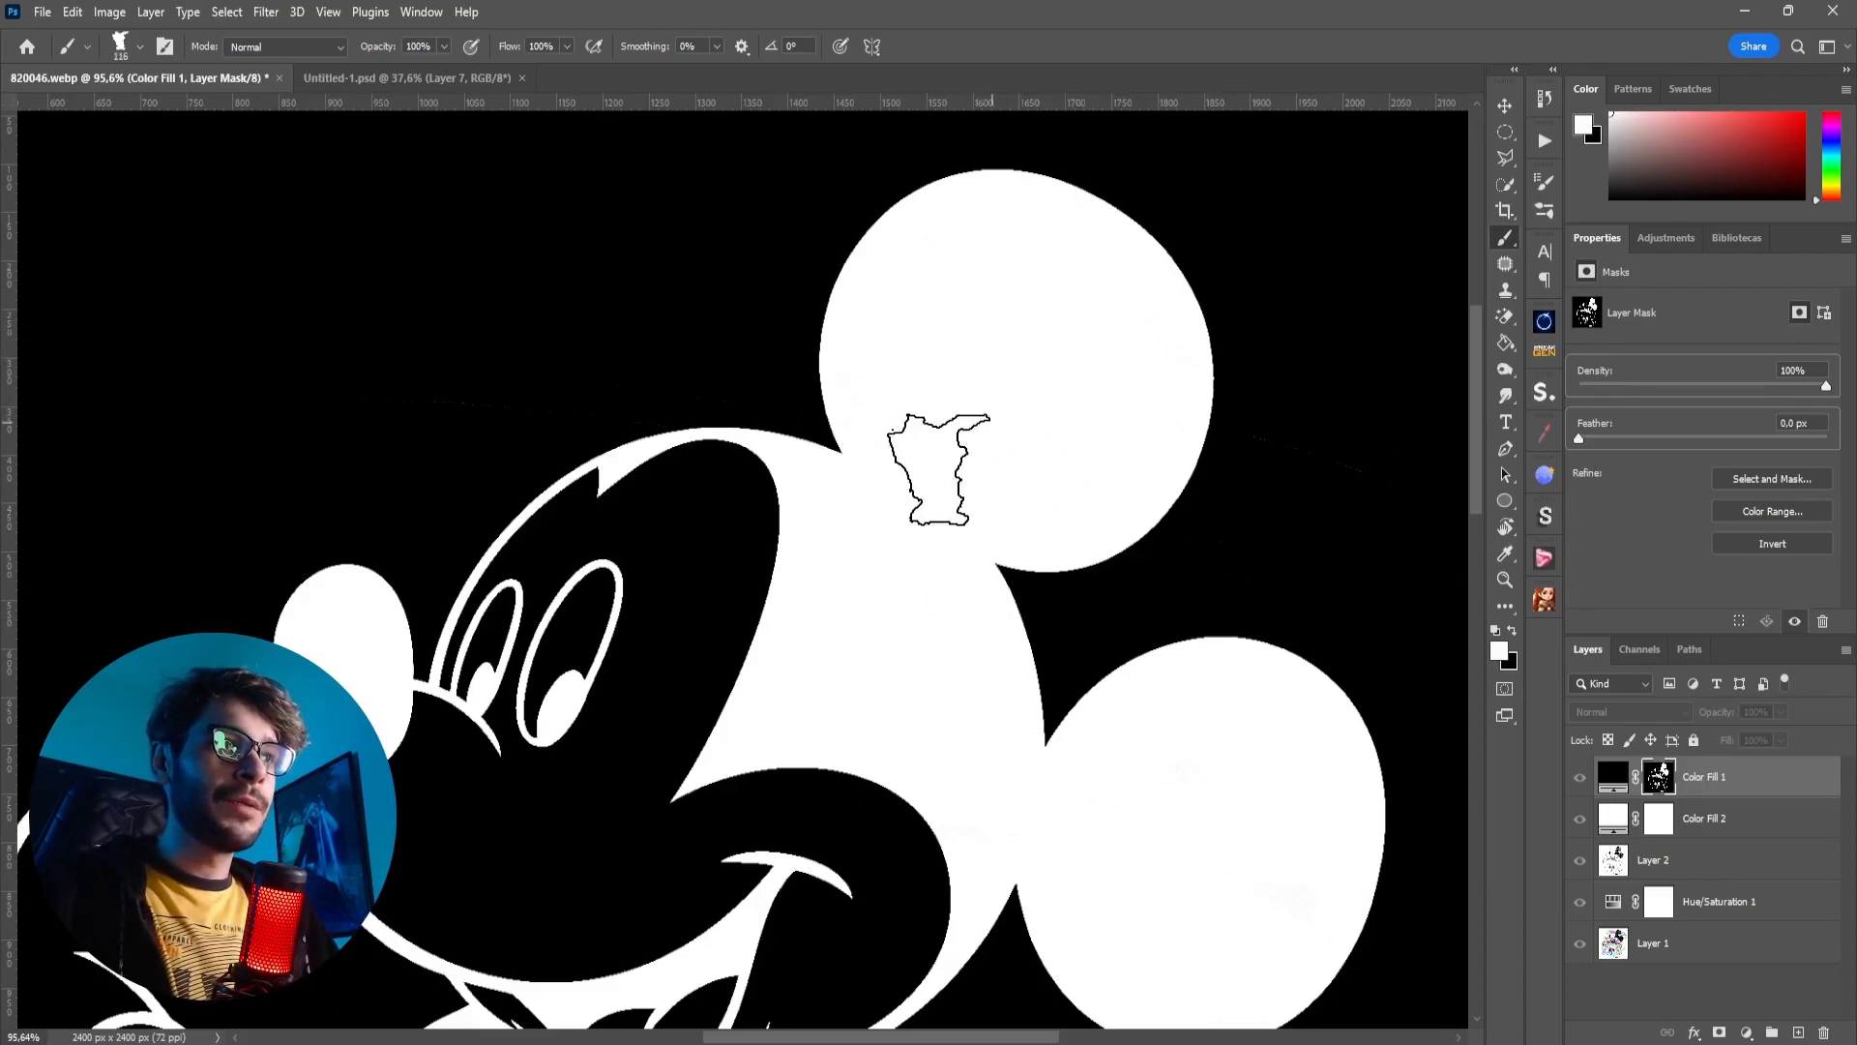
{"action": "scroll", "coordinate": [929, 697], "scroll_direction": "down", "scroll_amount": 3}
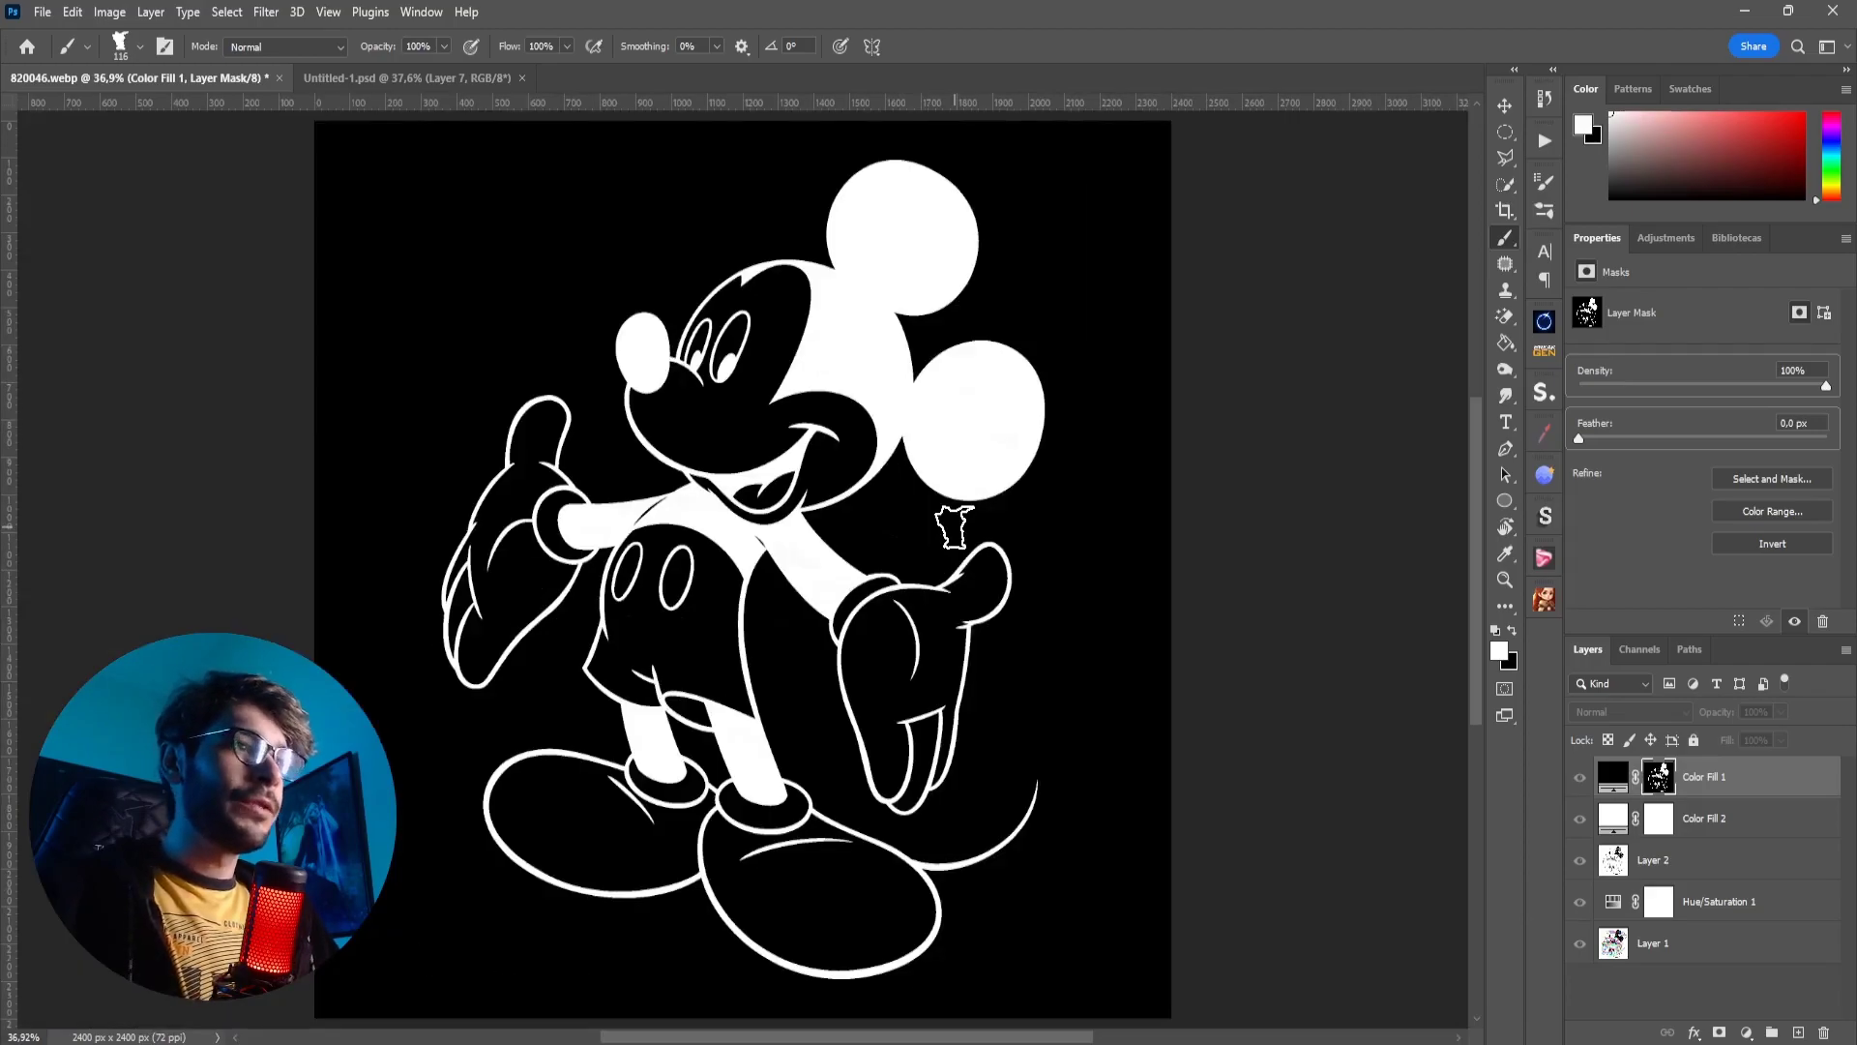
{"action": "key", "text": "v"}
{"action": "left_click", "coordinate": [1729, 784]}
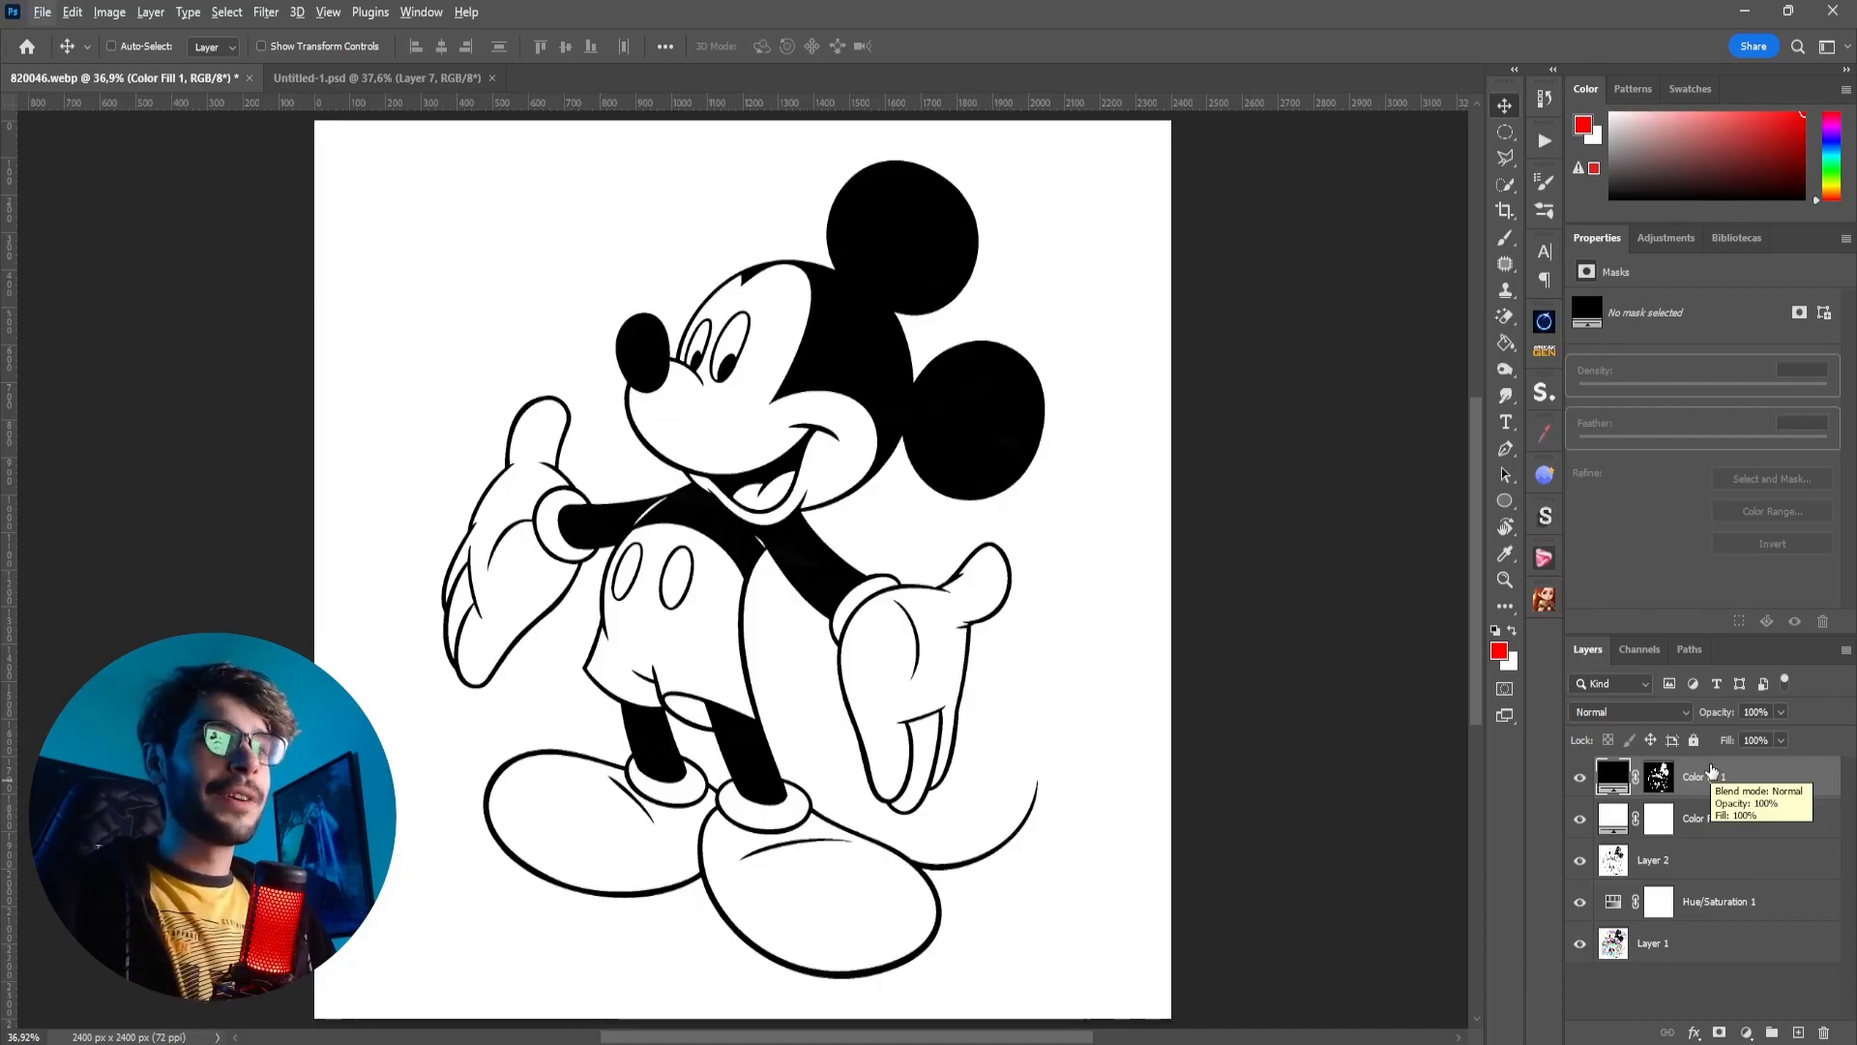
Step: Compare the cleaned line art with the original by showing only Layer 1, and restore the visibility of all layers
{"action": "left_click", "coordinate": [1581, 945], "text": "alt"}
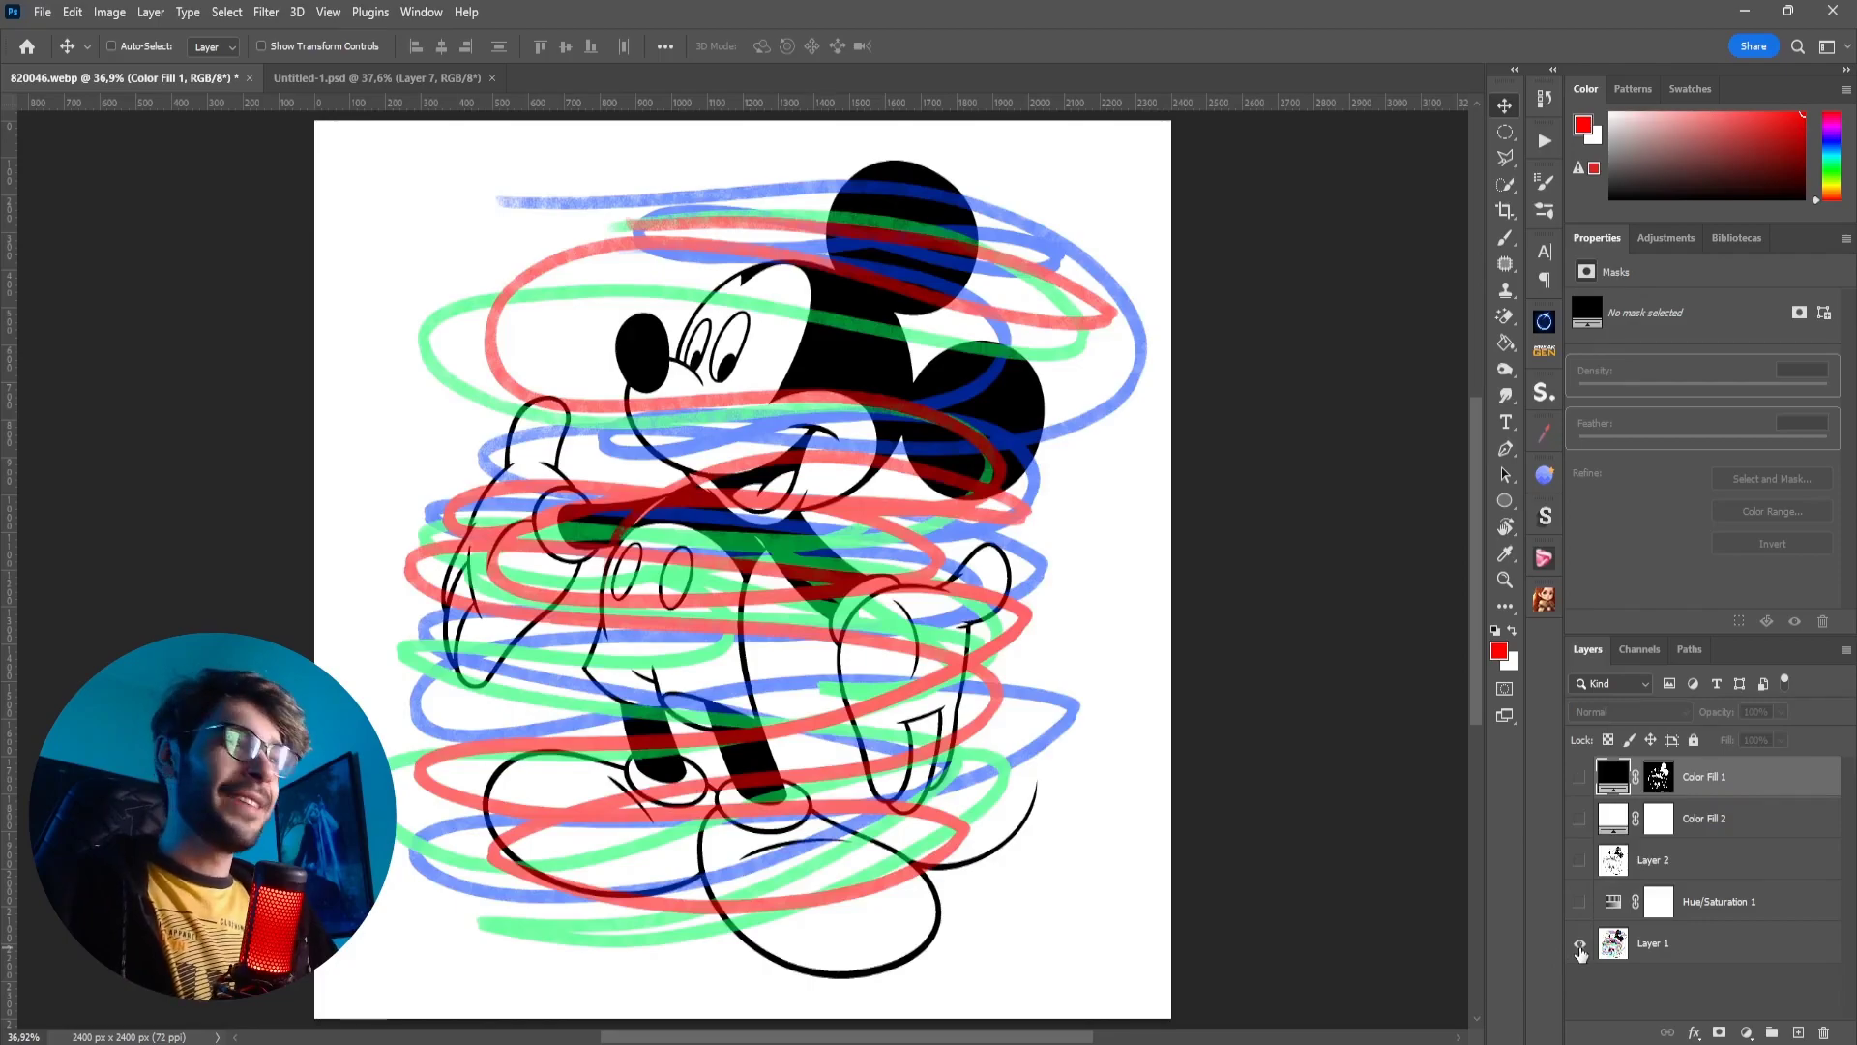
{"action": "left_click", "coordinate": [1581, 945], "text": "alt"}
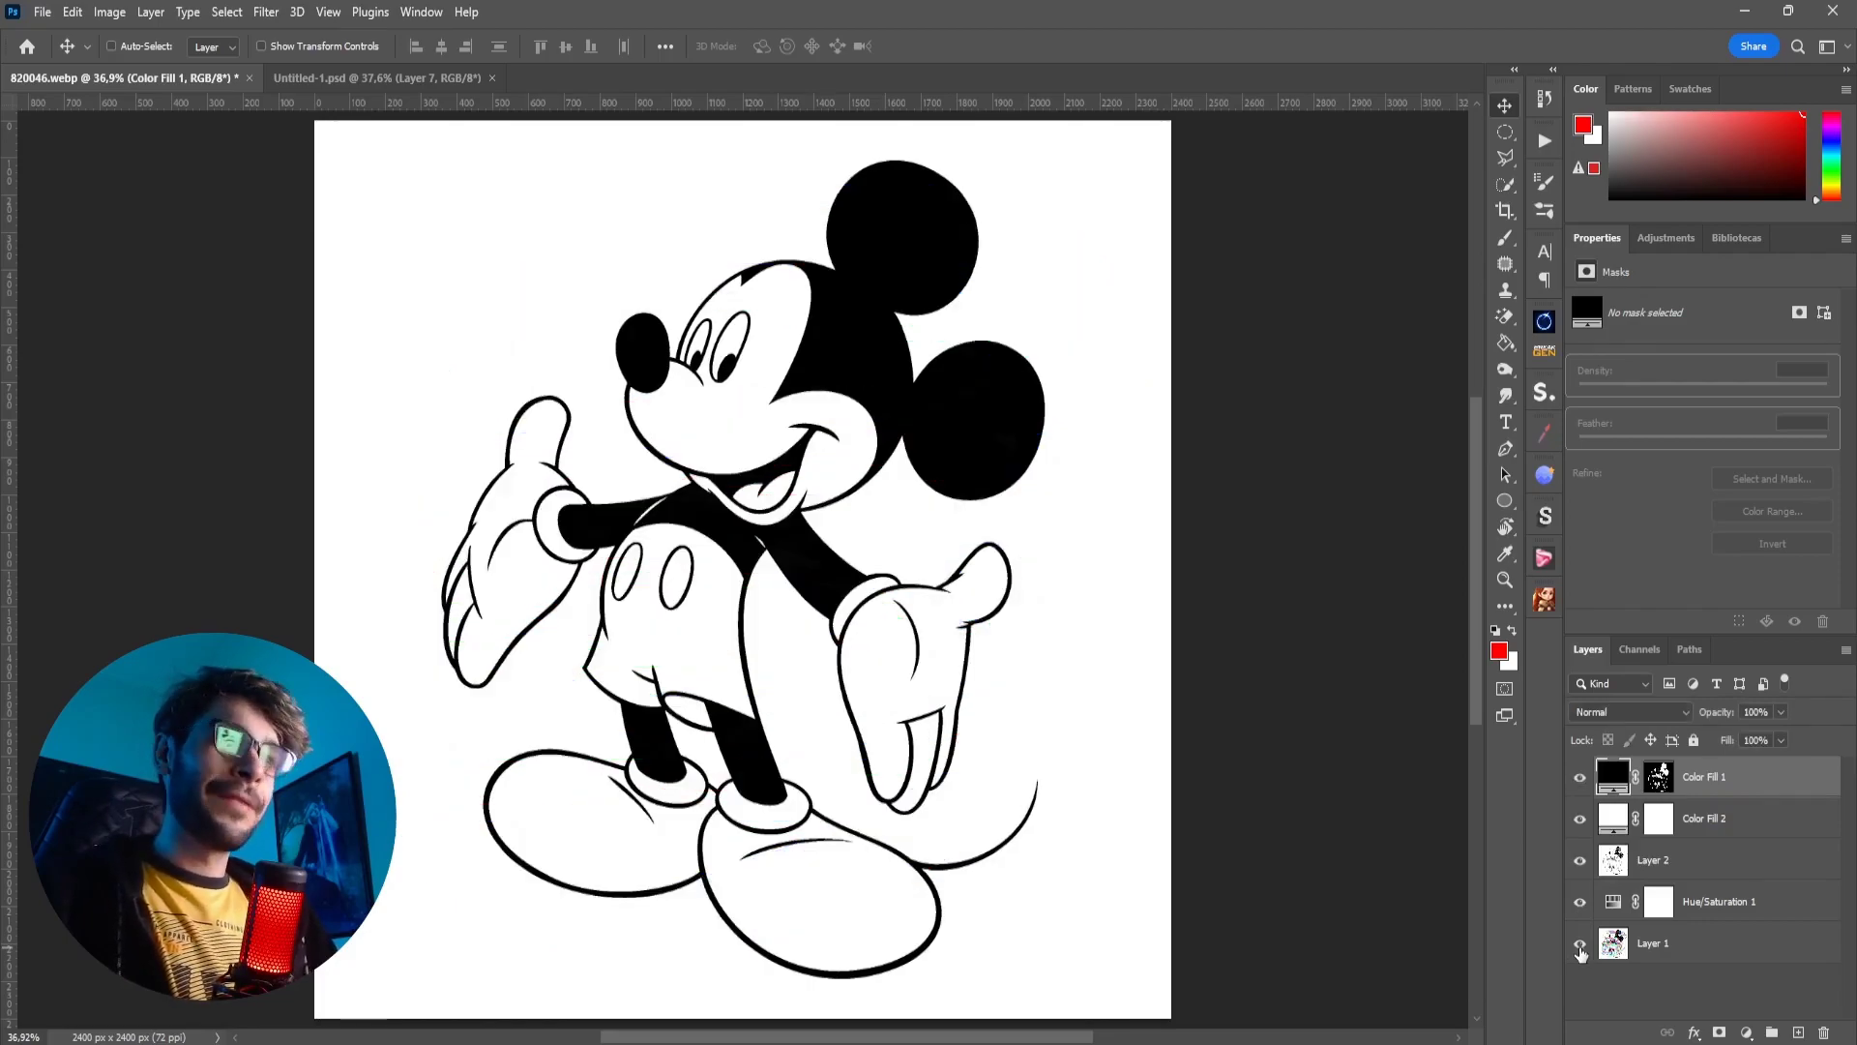